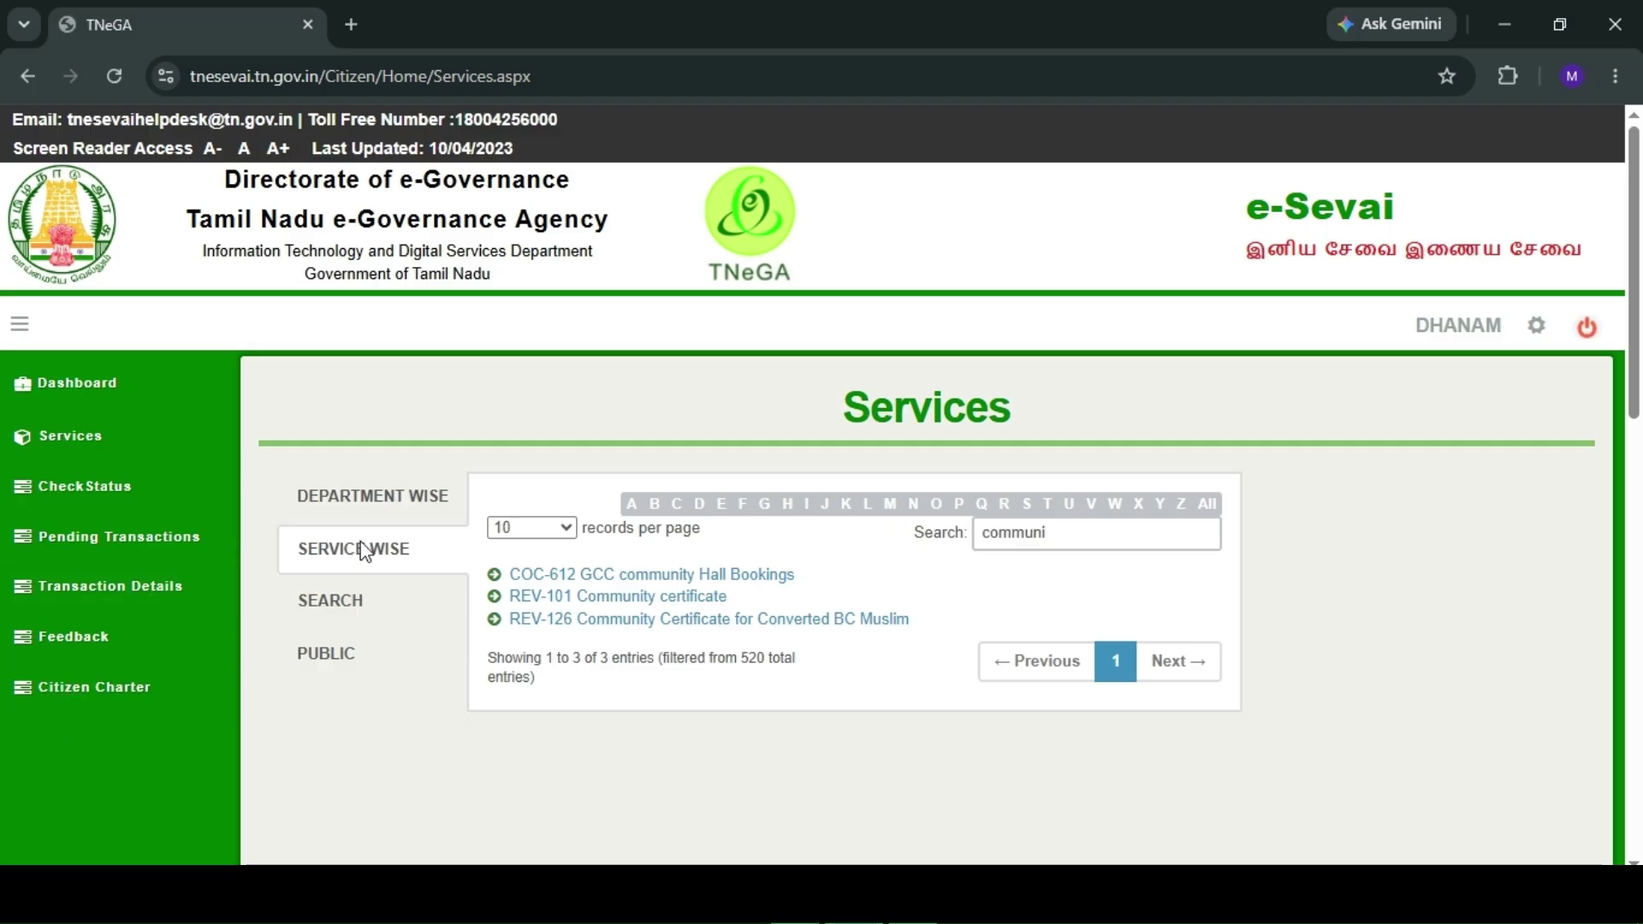
Step: Open the REV-101 Community certificate service and proceed past its application instructions
{"action": "left_click", "coordinate": [1049, 533]}
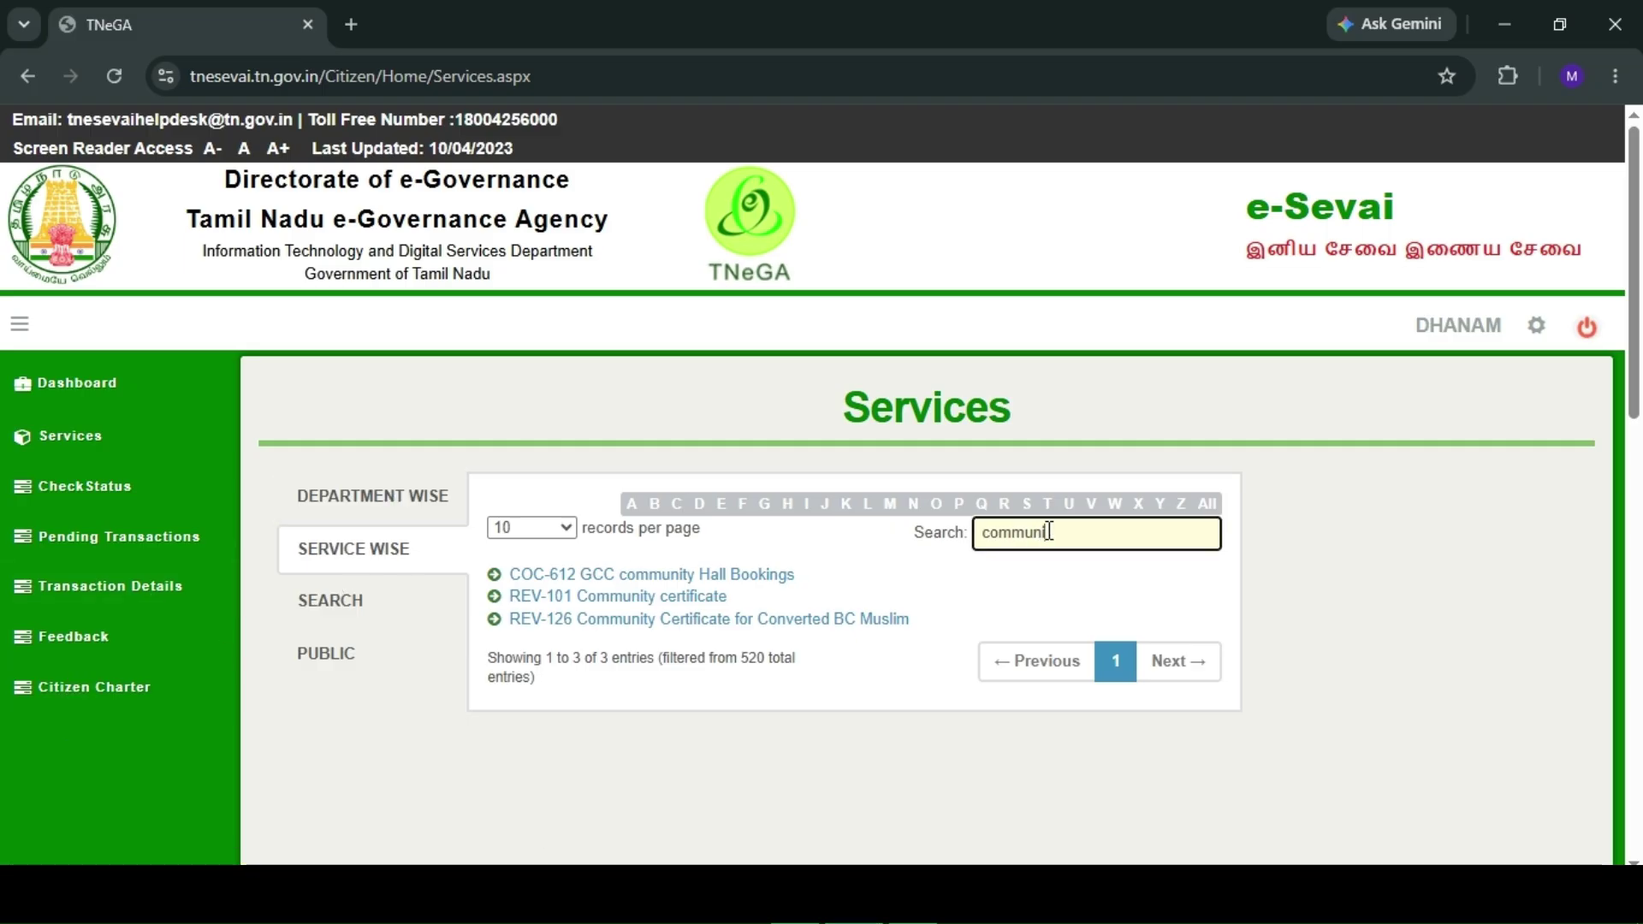
{"action": "left_click", "coordinate": [607, 599]}
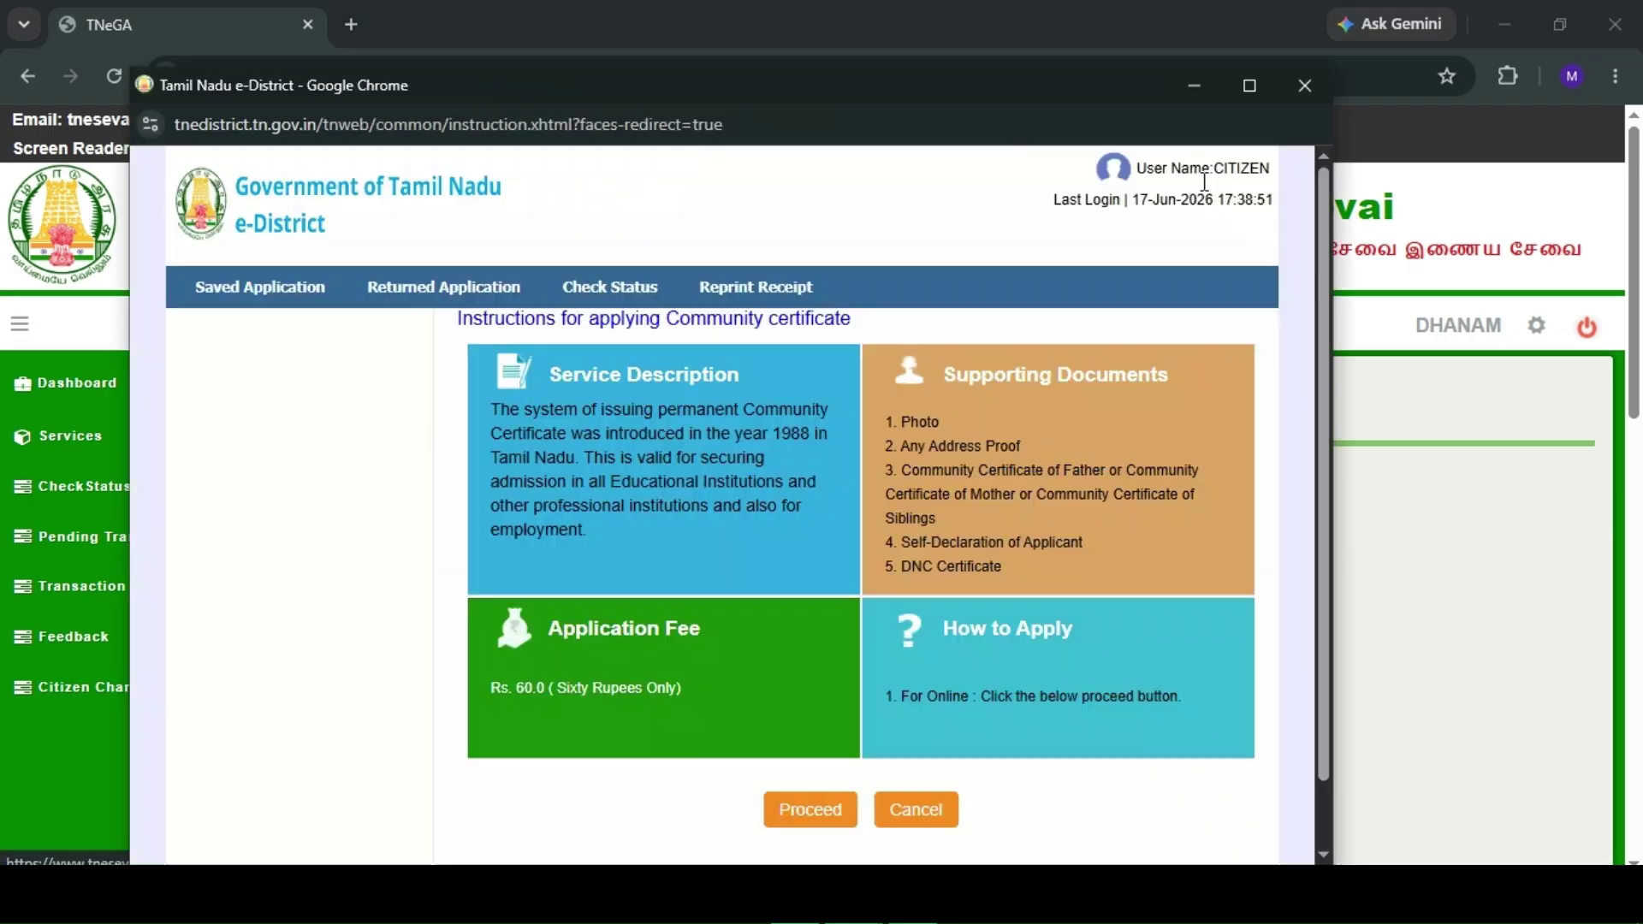
{"action": "left_click", "coordinate": [1238, 86]}
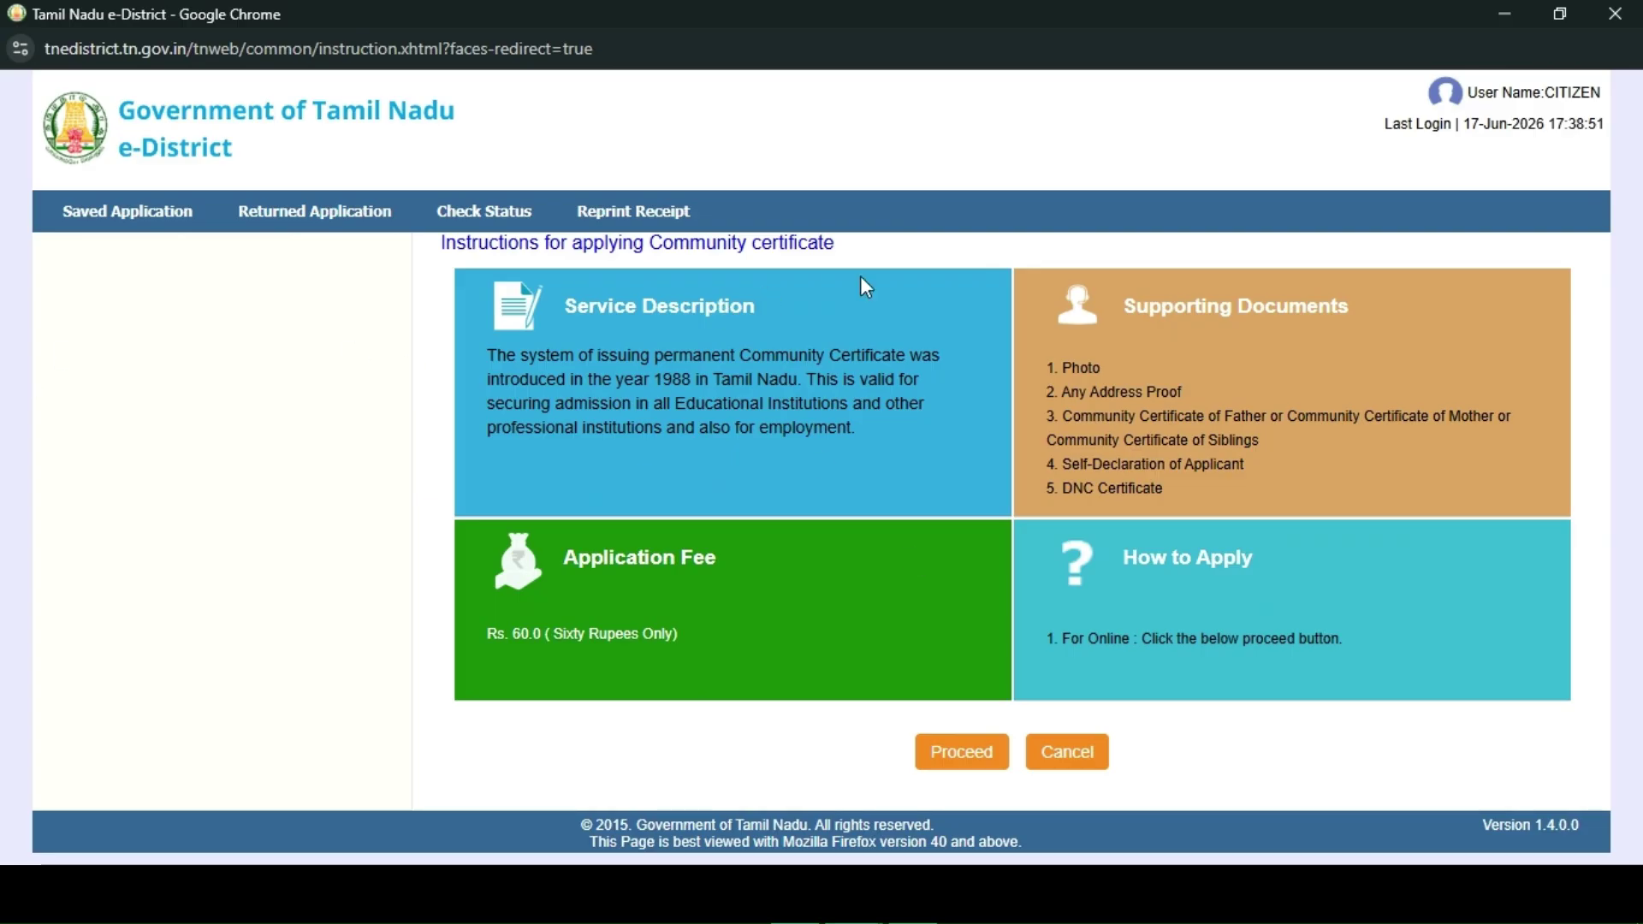
{"action": "left_click", "coordinate": [987, 757]}
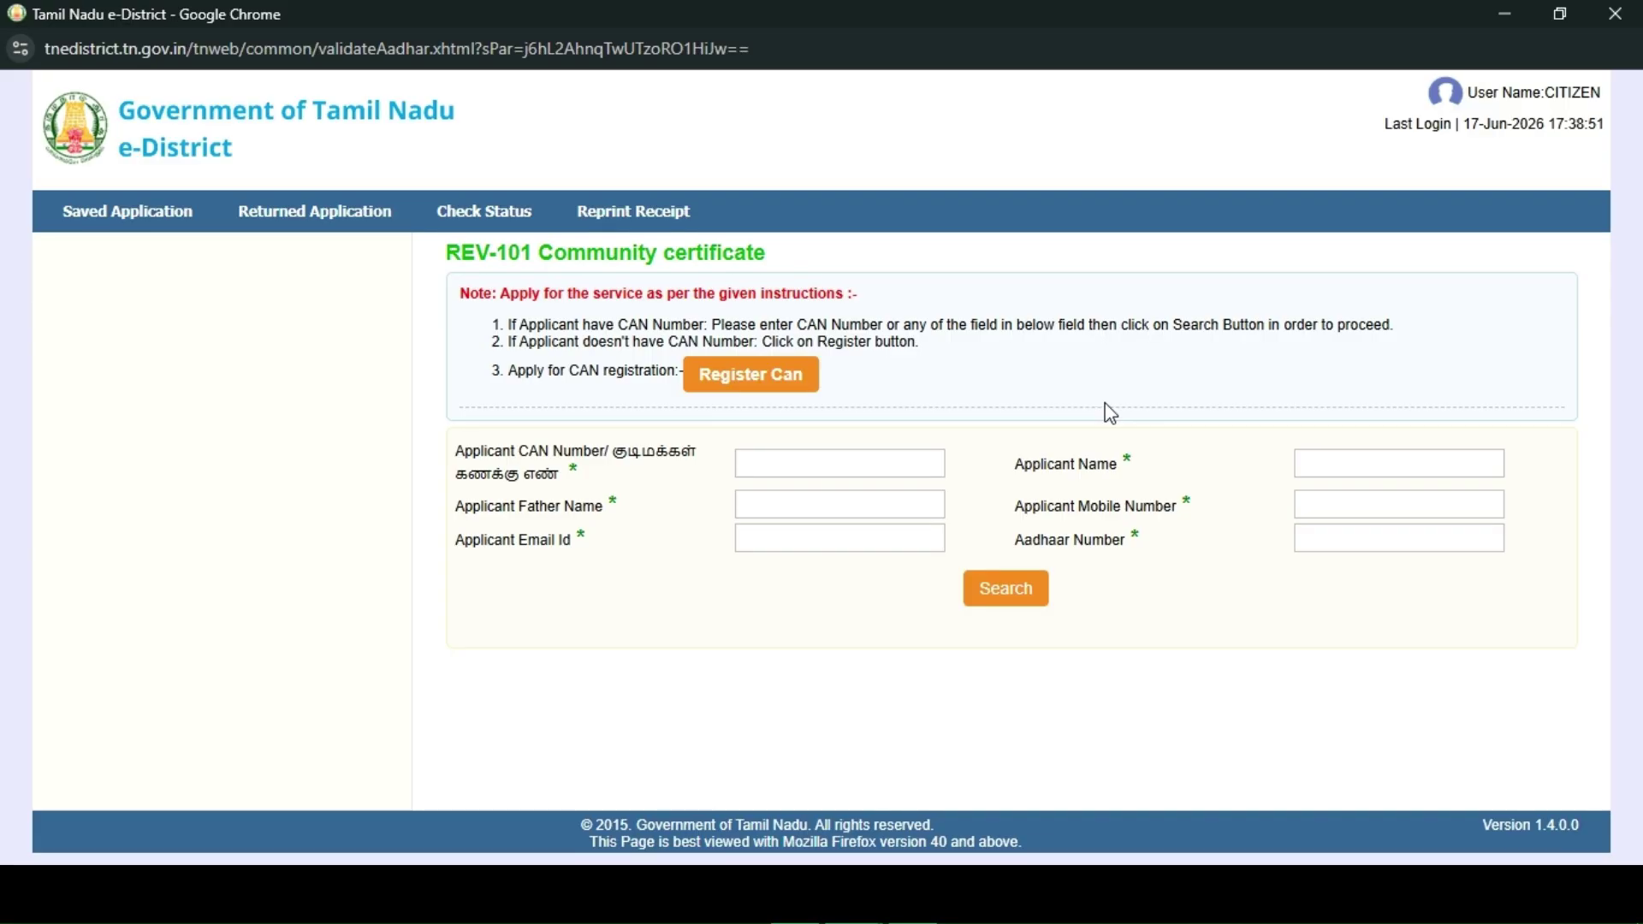
Step: Start a new CAN registration for an applicant who has no CAN number
{"action": "left_click", "coordinate": [1320, 550]}
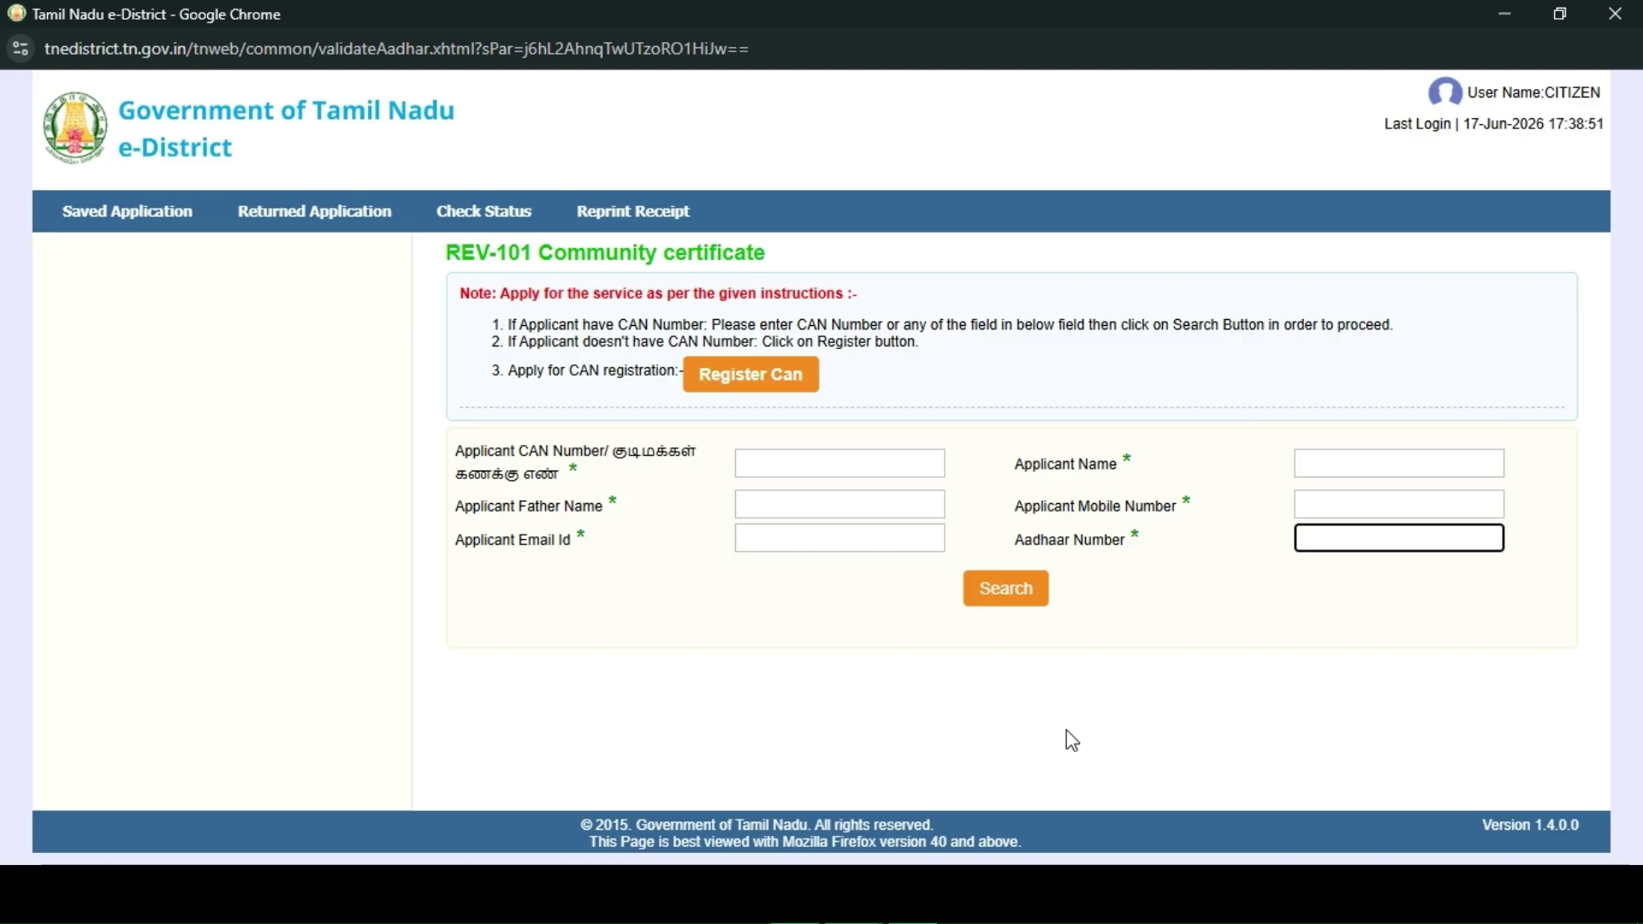
{"action": "left_click", "coordinate": [788, 374]}
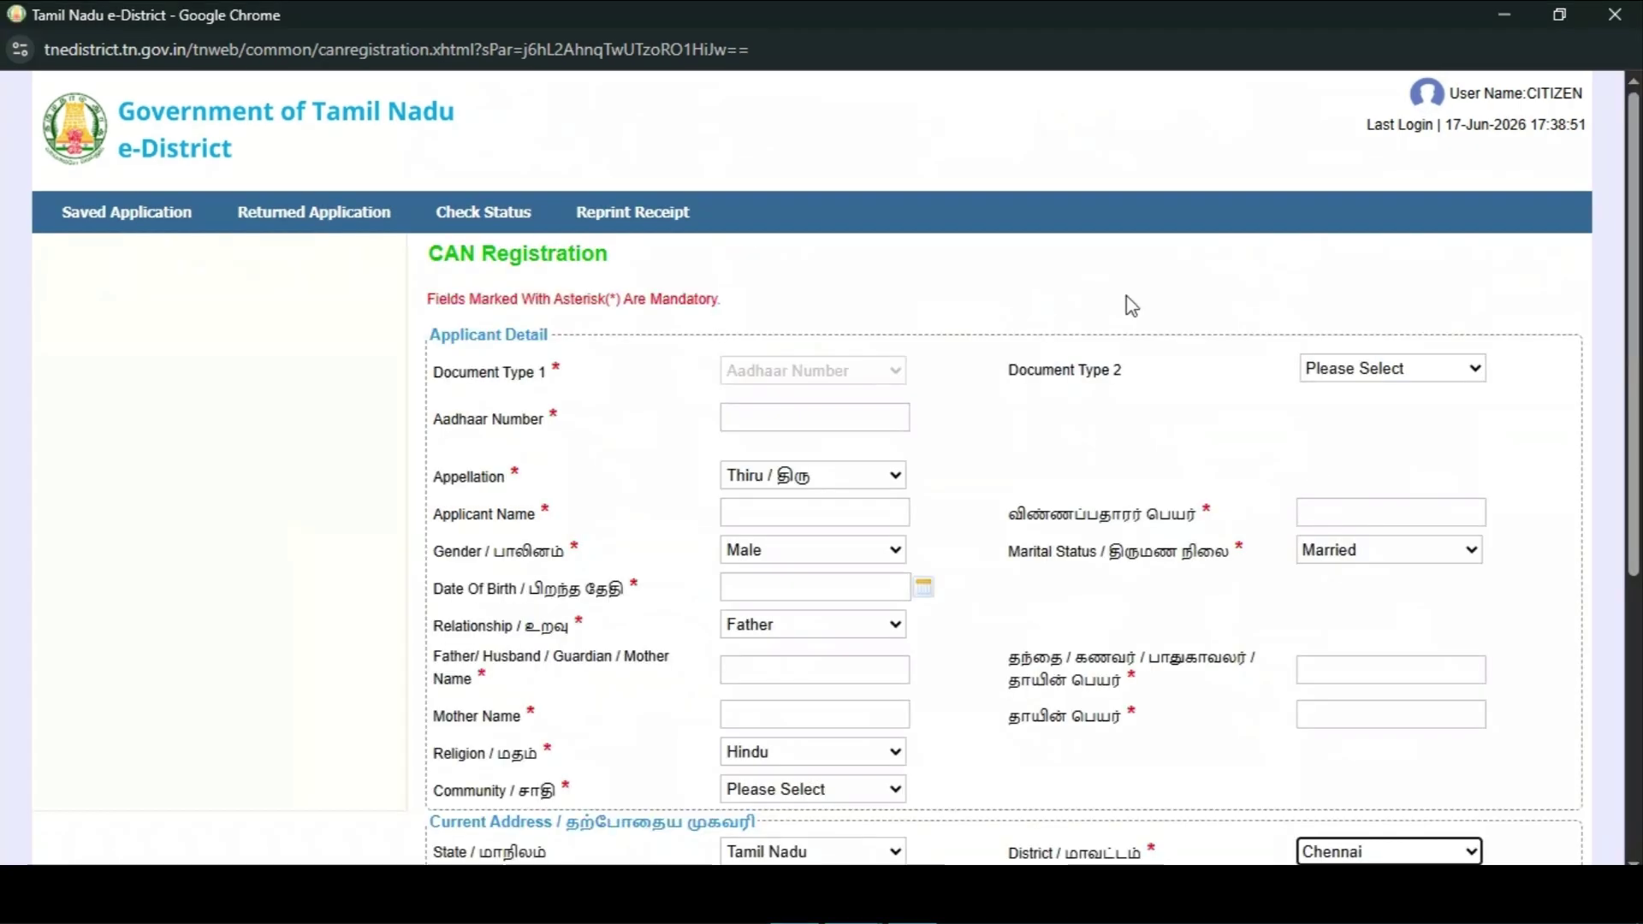
{"action": "left_click", "coordinate": [1075, 438]}
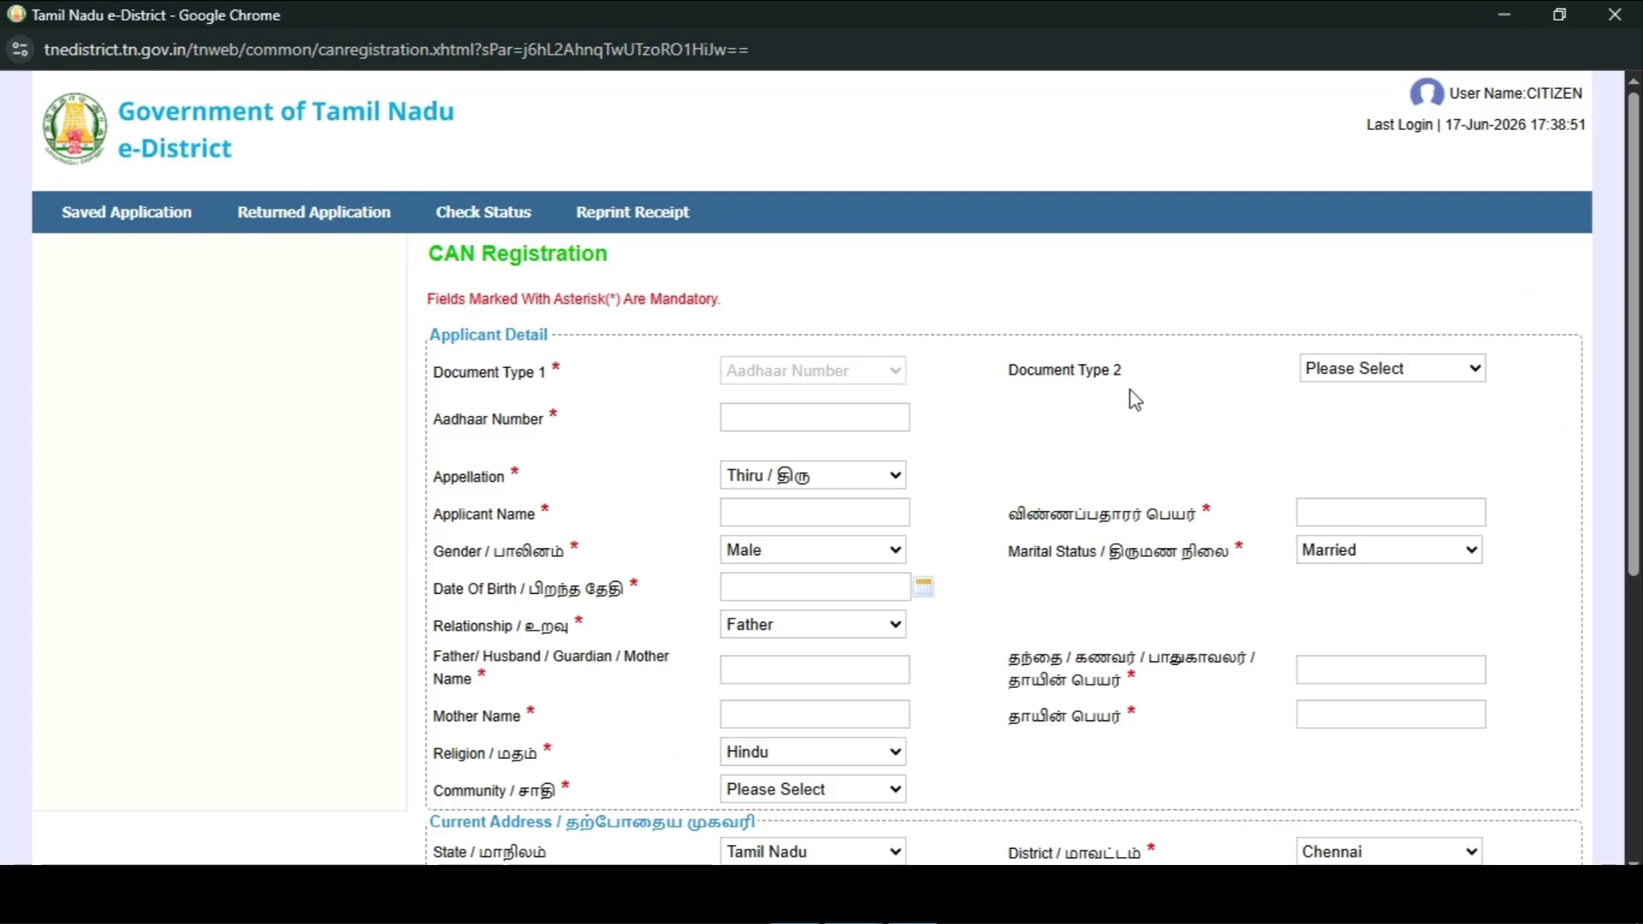
Step: Look over the CAN registration form, examining the choices for appellation, marital status and relationship
{"action": "scroll", "coordinate": [892, 343], "scroll_direction": "down", "scroll_amount": 3}
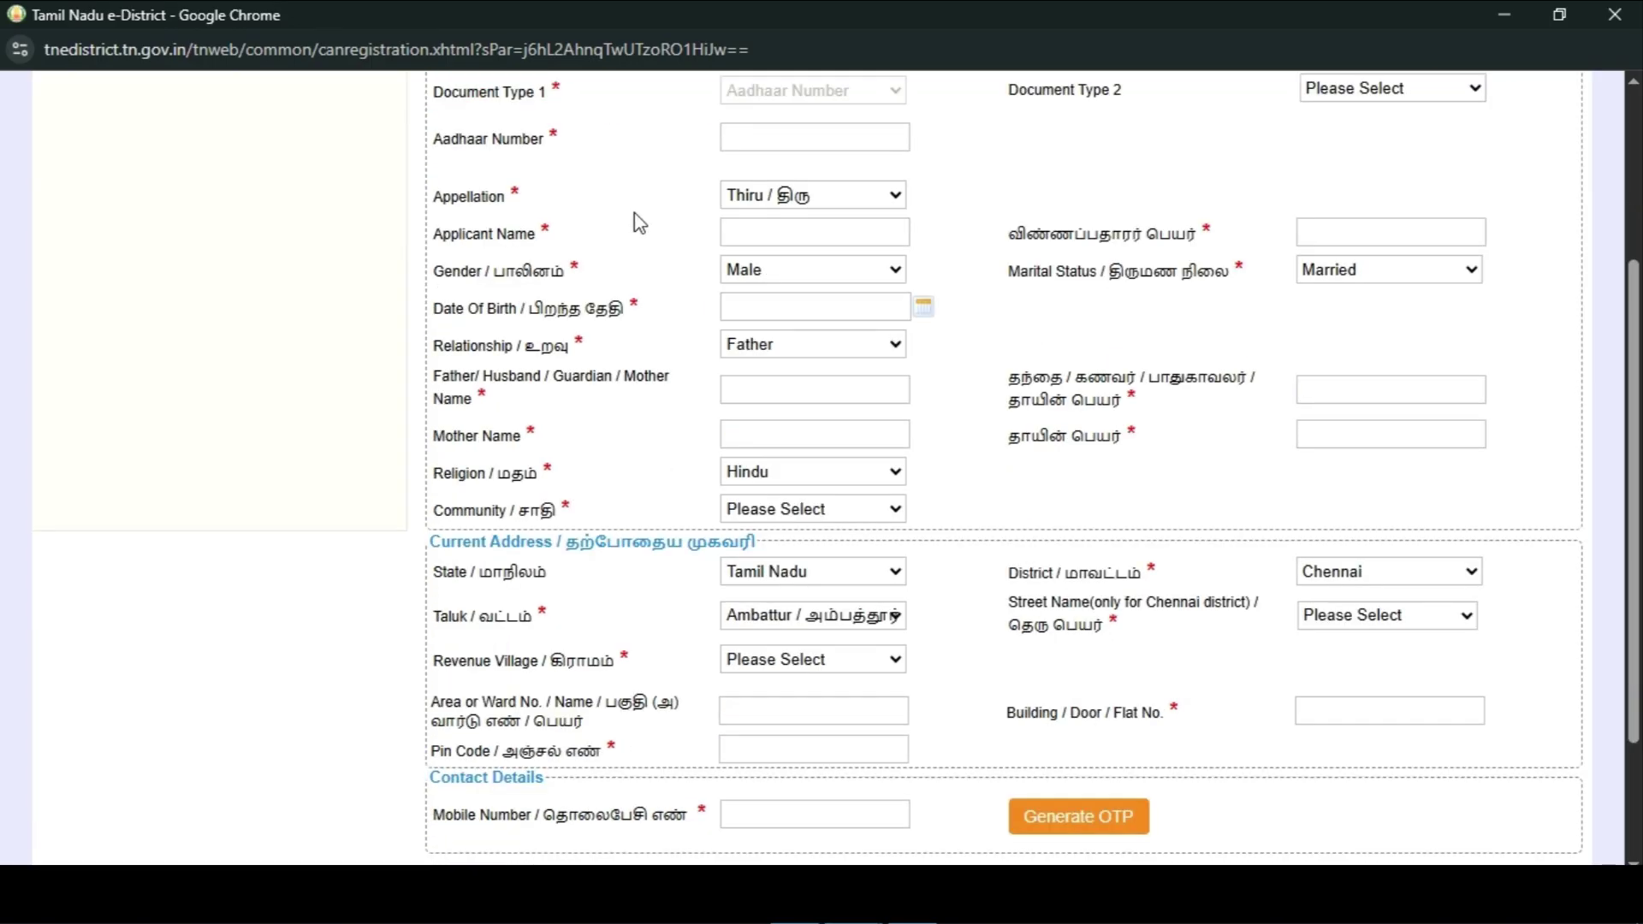
{"action": "scroll", "coordinate": [843, 422], "scroll_direction": "up", "scroll_amount": 3}
{"action": "left_click", "coordinate": [753, 427]}
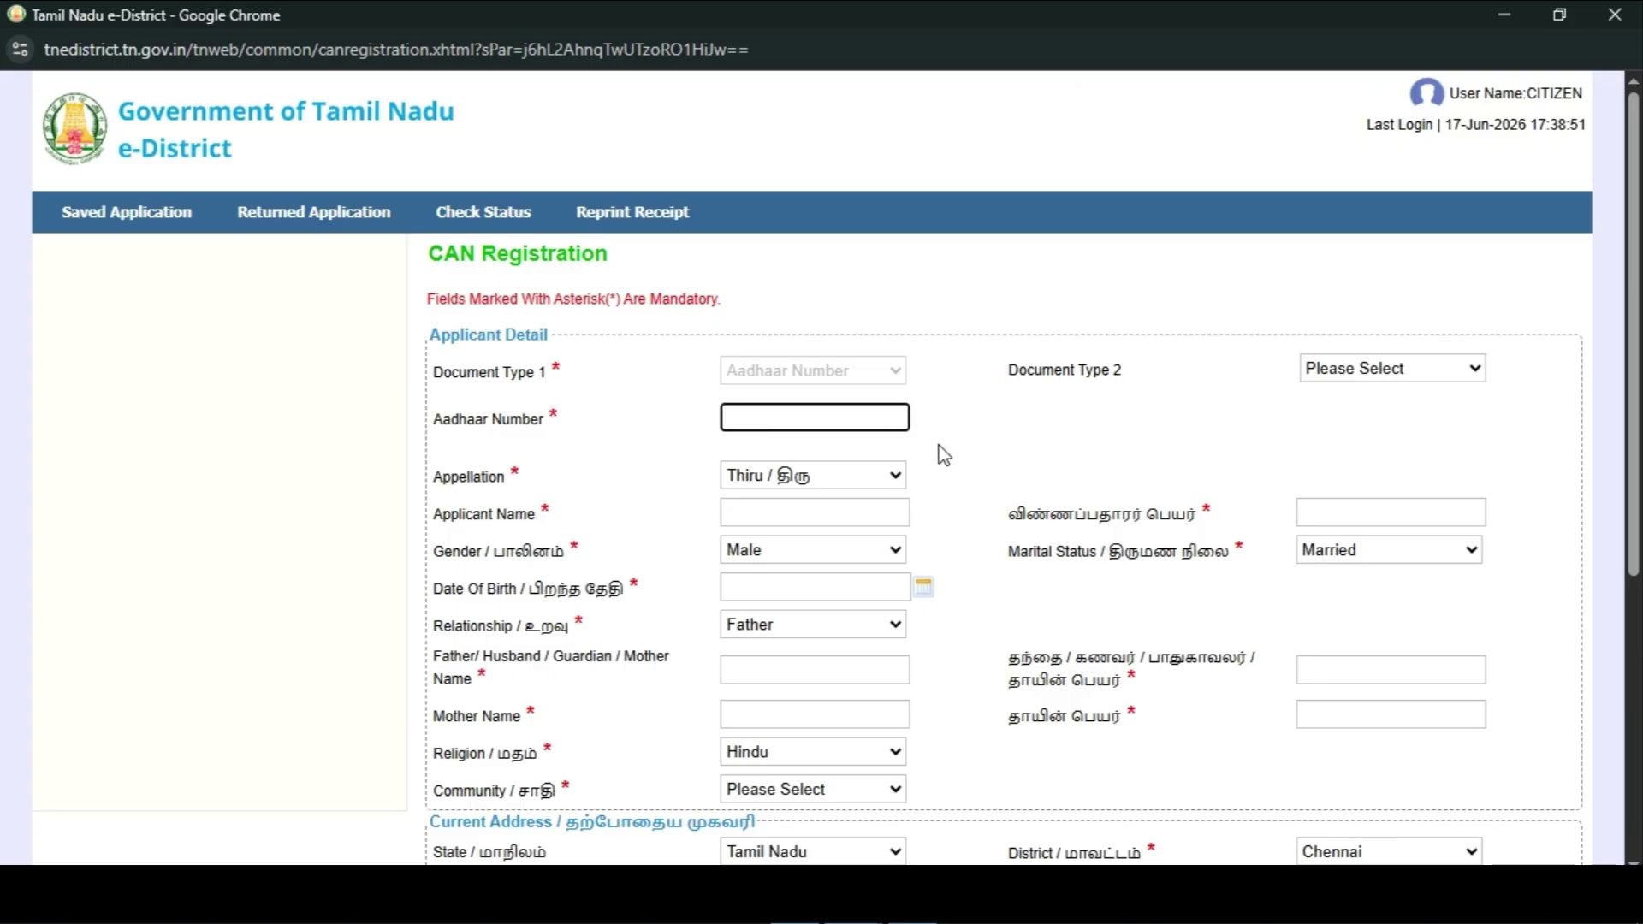
{"action": "scroll", "coordinate": [953, 425], "scroll_direction": "down", "scroll_amount": 3}
{"action": "left_click", "coordinate": [887, 205]}
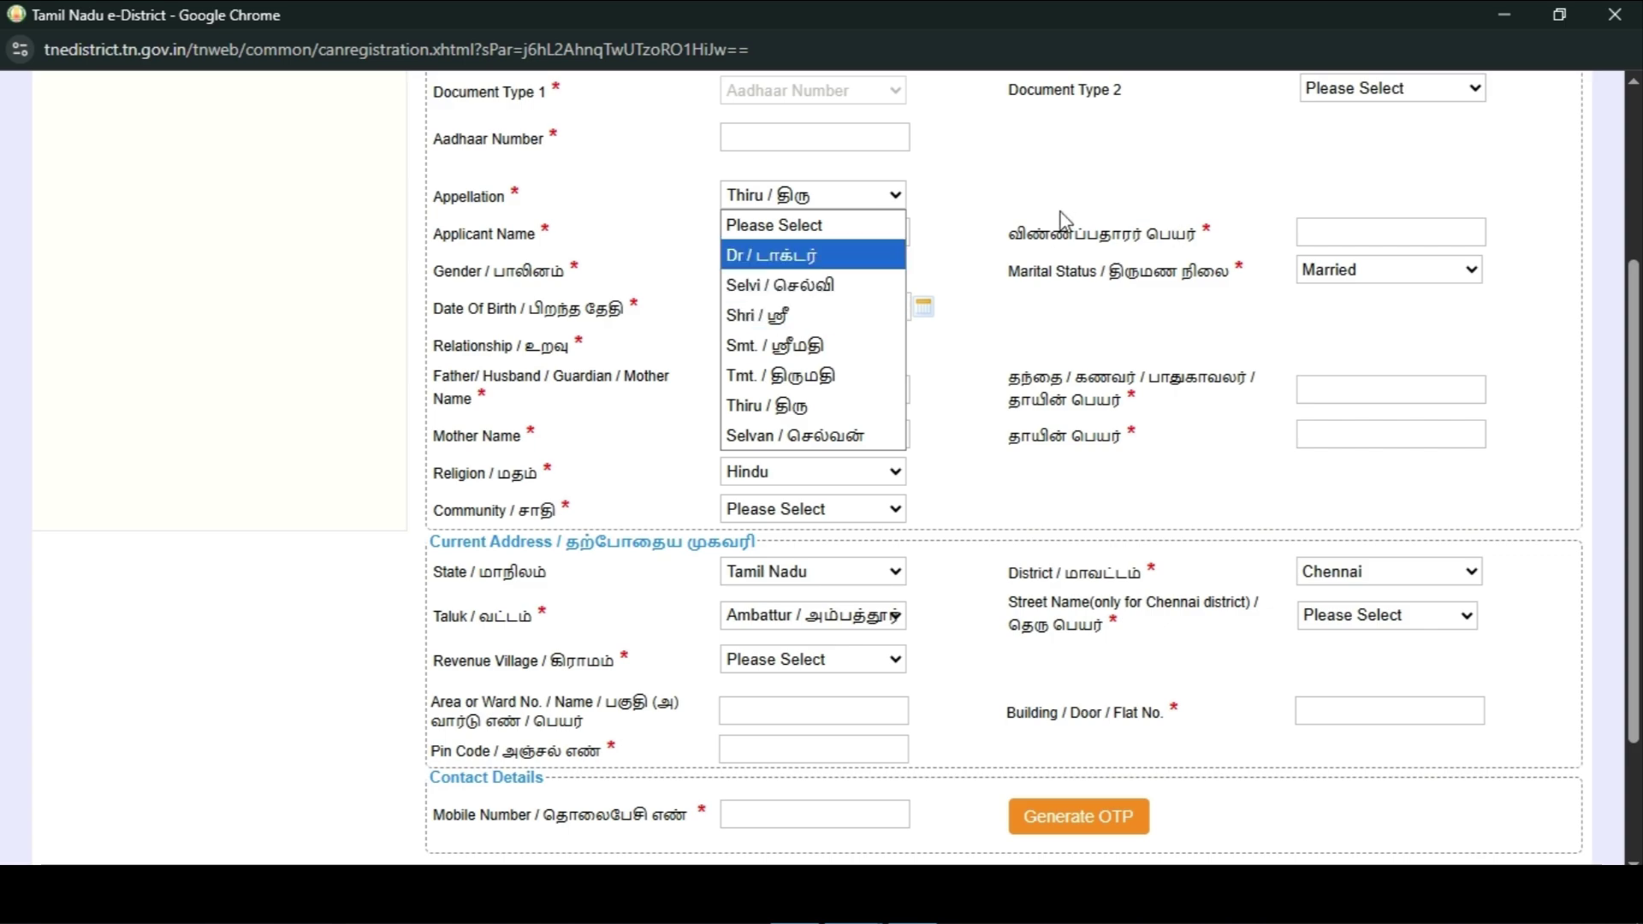
{"action": "left_click", "coordinate": [823, 205]}
{"action": "left_click", "coordinate": [843, 198]}
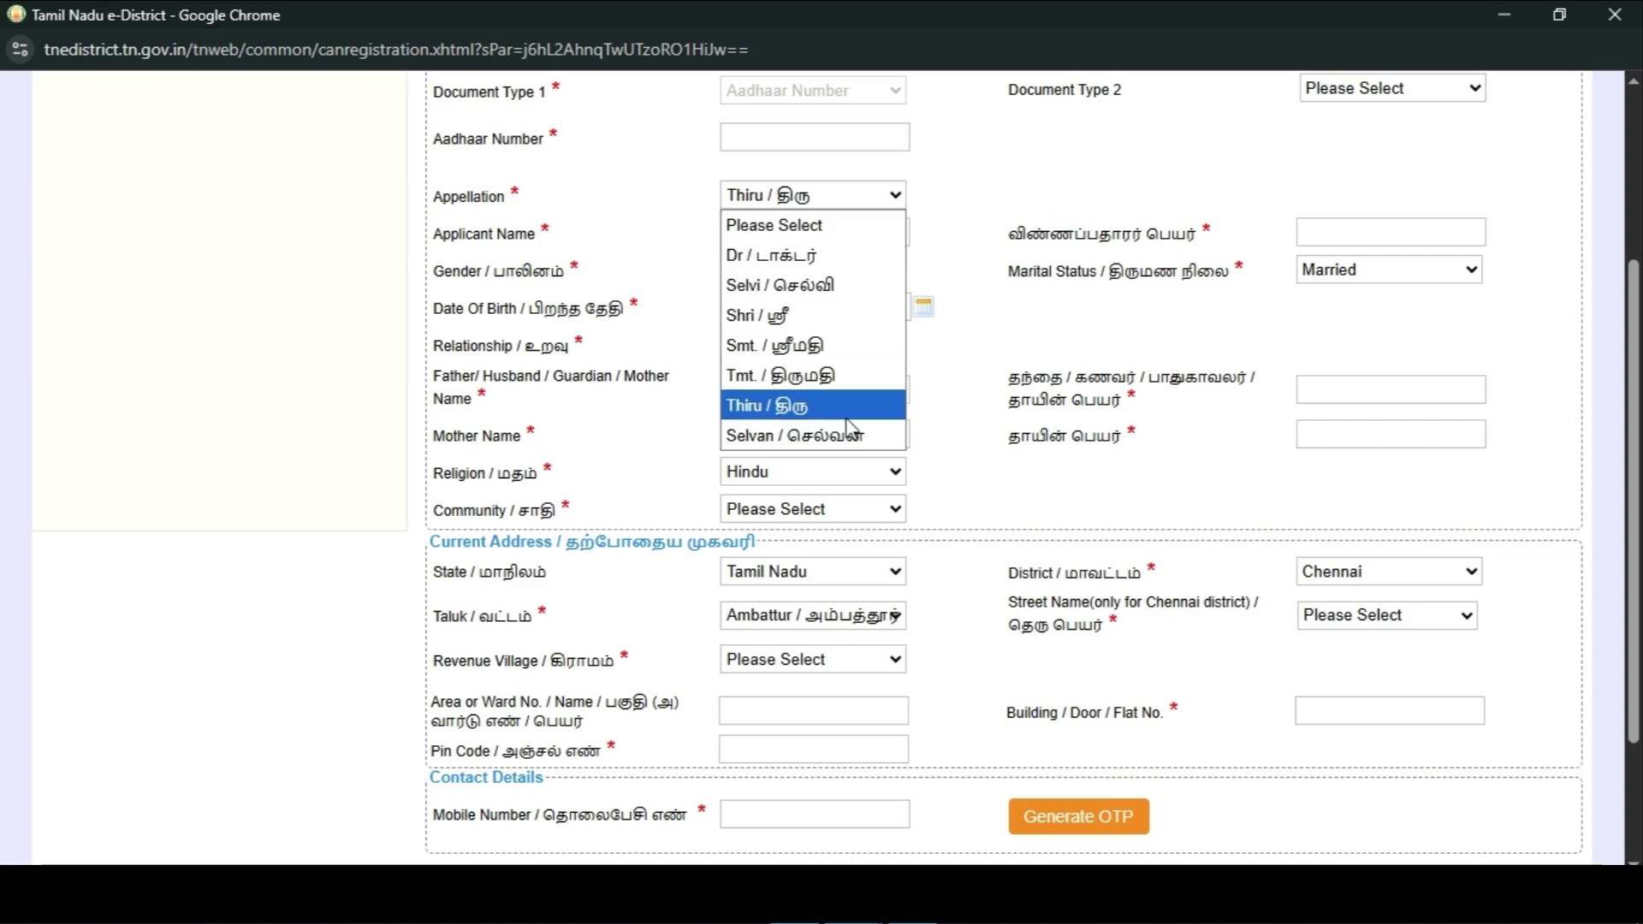
{"action": "left_click", "coordinate": [942, 354]}
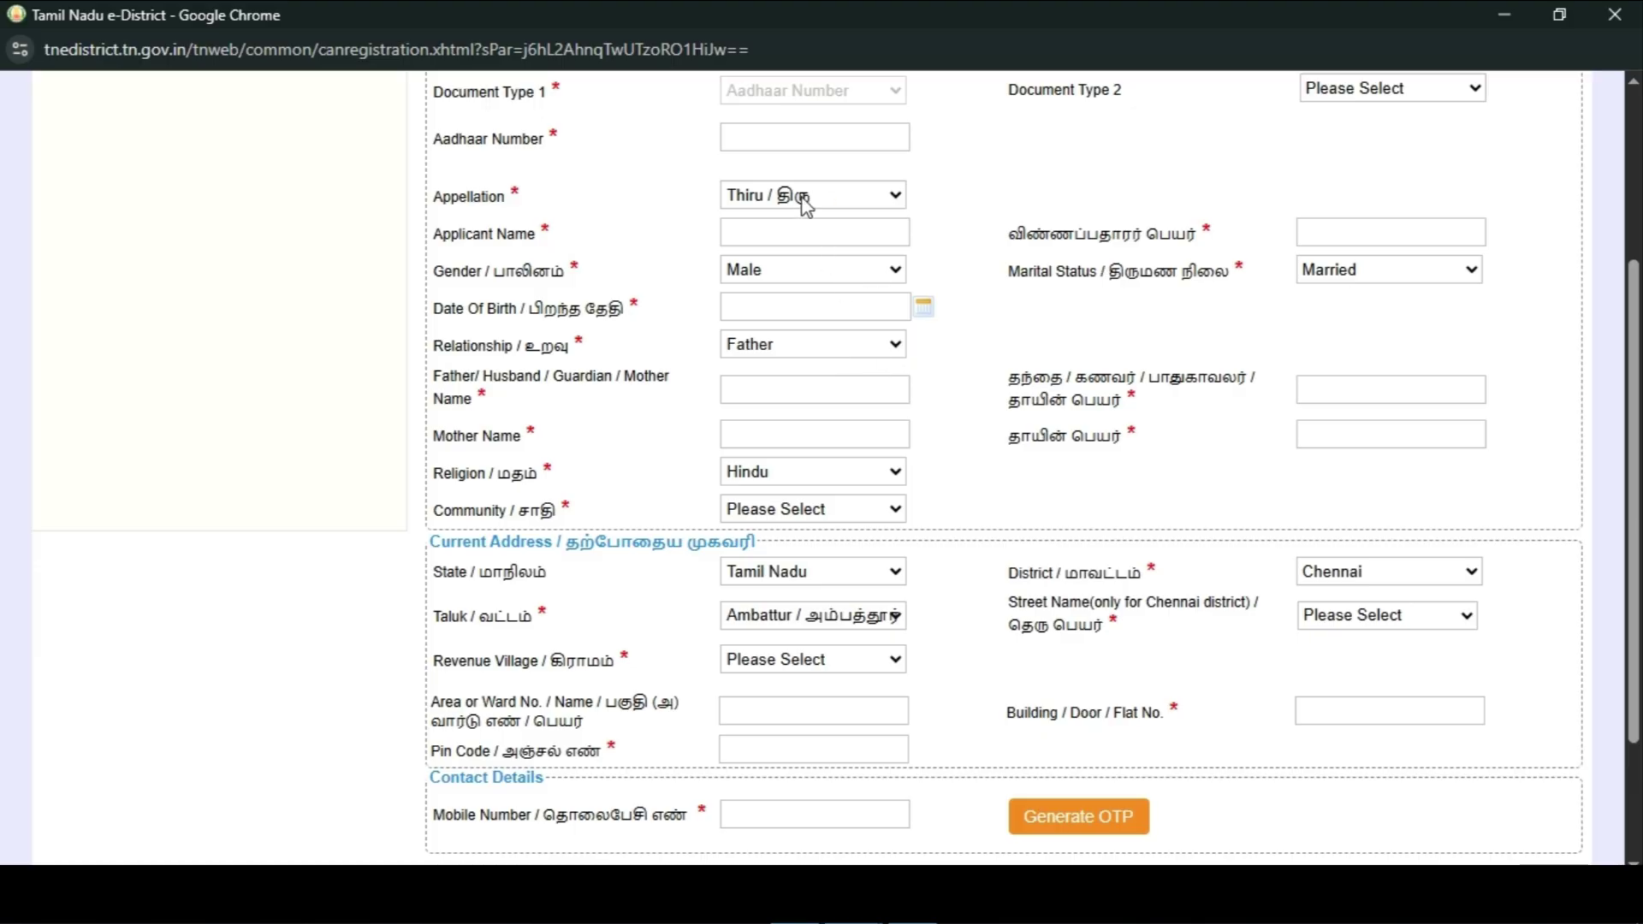
{"action": "left_click", "coordinate": [1349, 276]}
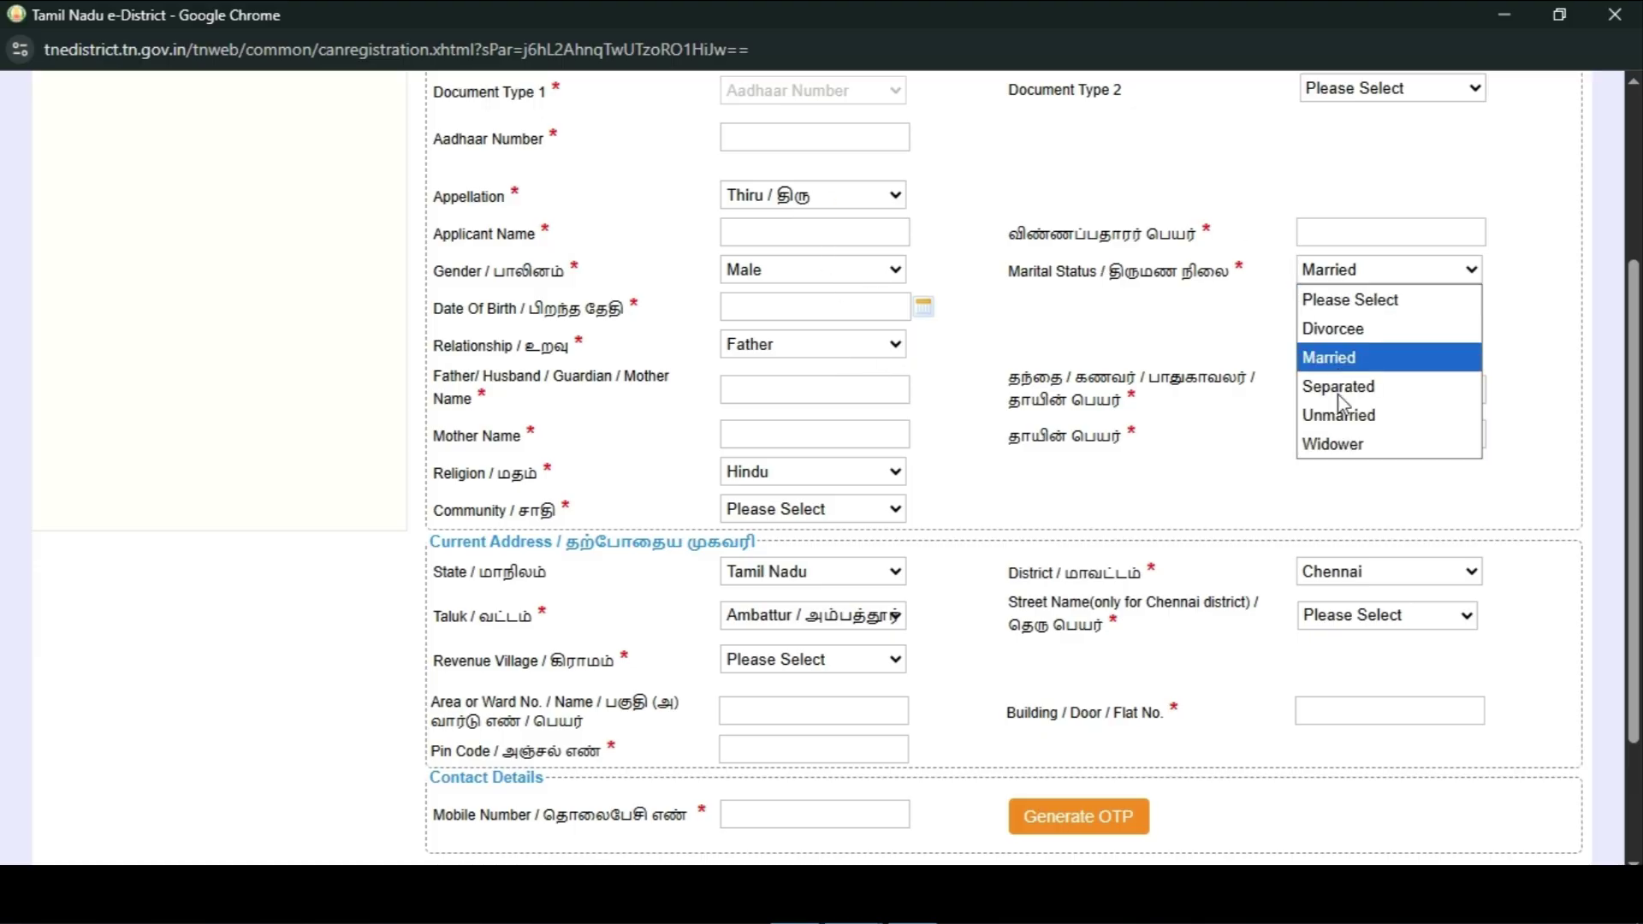
{"action": "left_click", "coordinate": [828, 366]}
{"action": "left_click", "coordinate": [826, 358]}
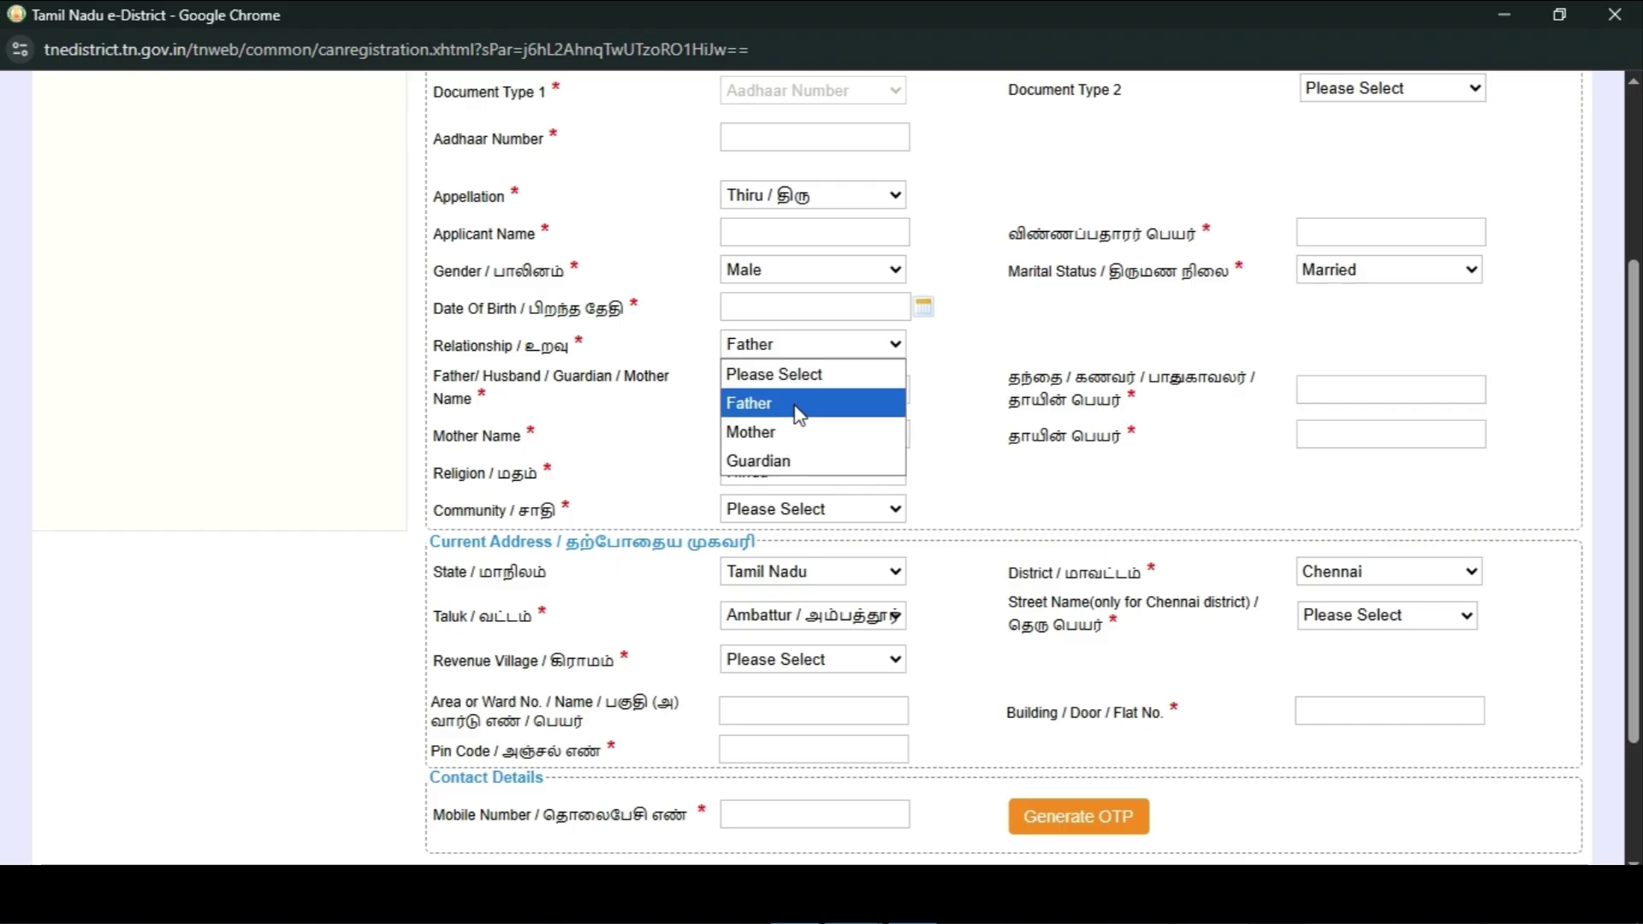
{"action": "left_click", "coordinate": [980, 352]}
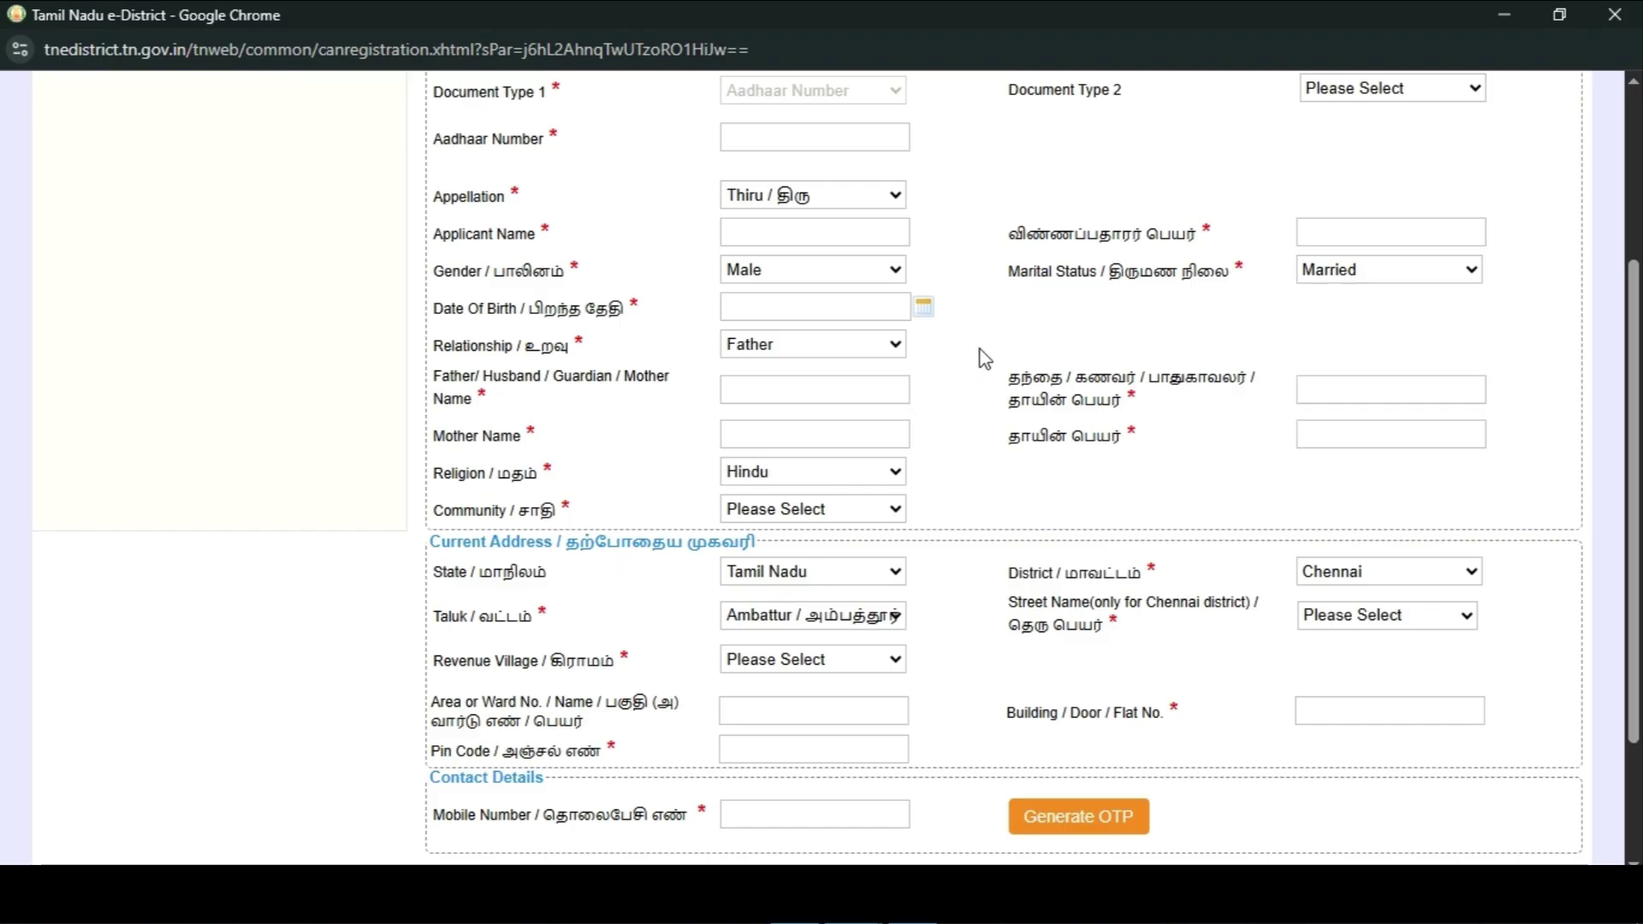
Step: Set the applicant's appellation to Tmt., gender to Female and marital status to Married, dismissing the antivirus notification
{"action": "left_click", "coordinate": [875, 203]}
{"action": "left_click", "coordinate": [821, 379]}
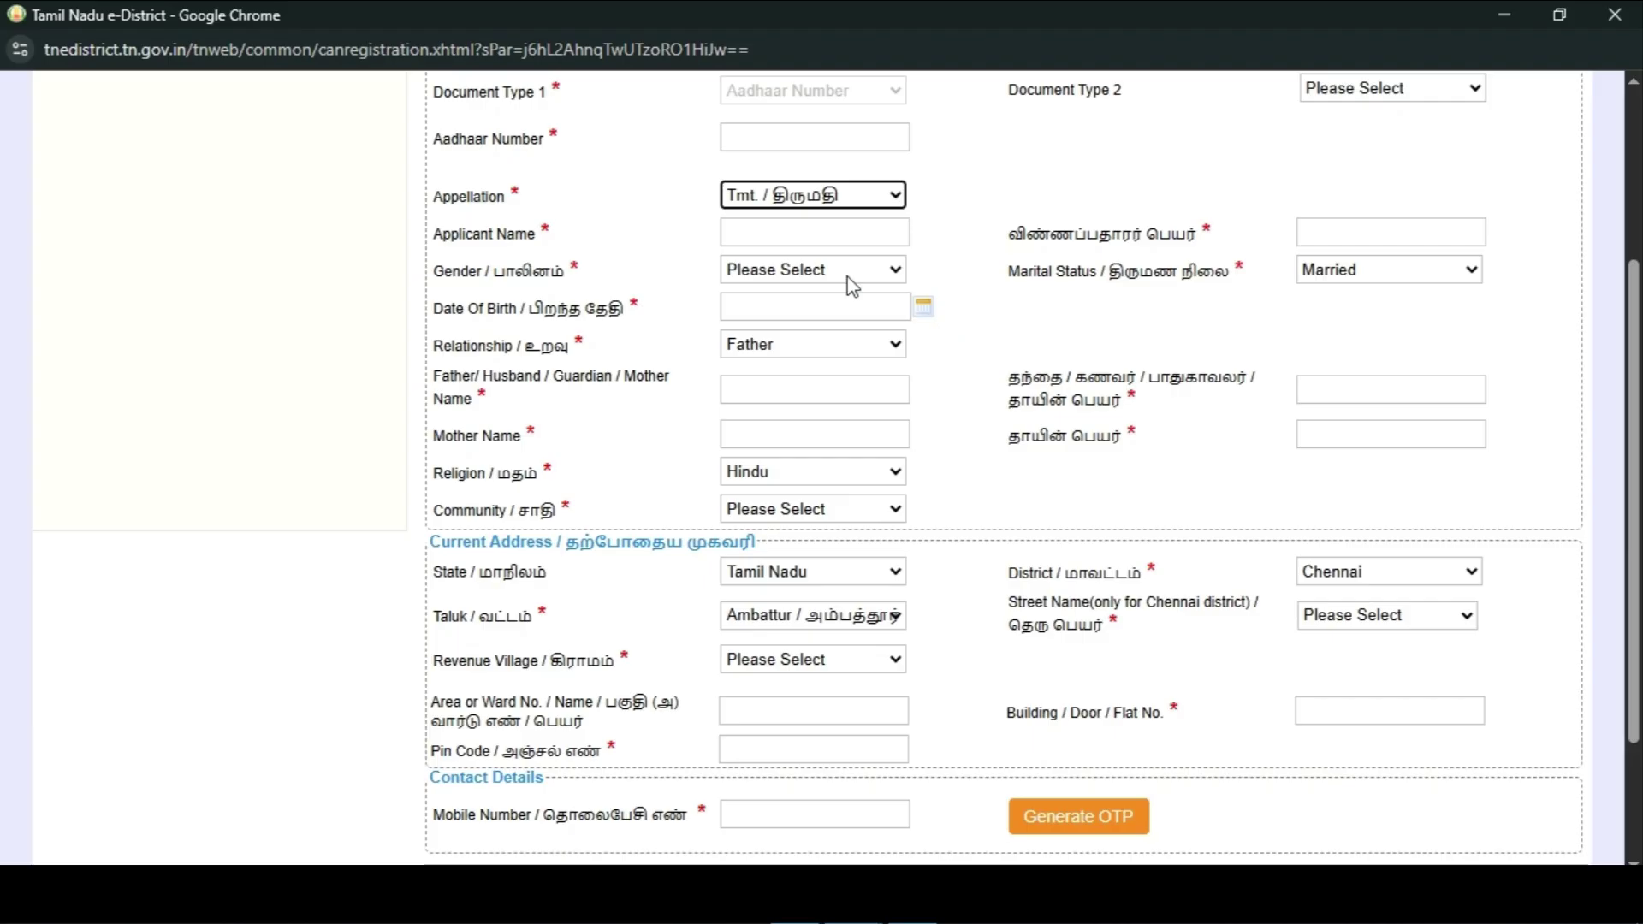
{"action": "left_click", "coordinate": [814, 269]}
{"action": "left_click", "coordinate": [758, 334]}
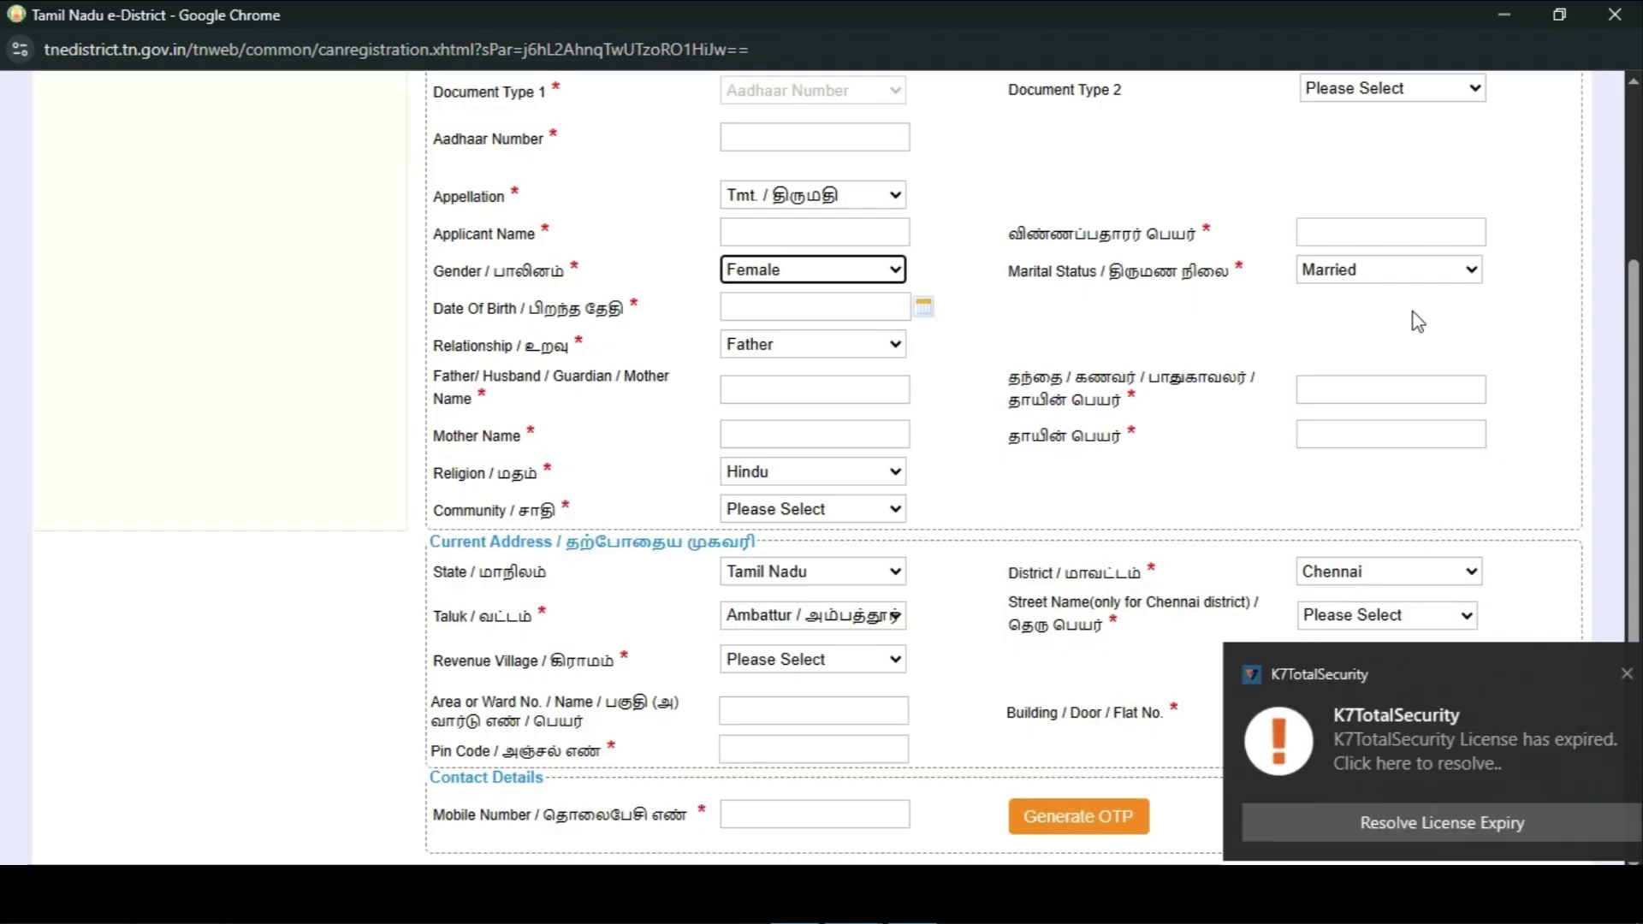
{"action": "left_click", "coordinate": [1588, 674]}
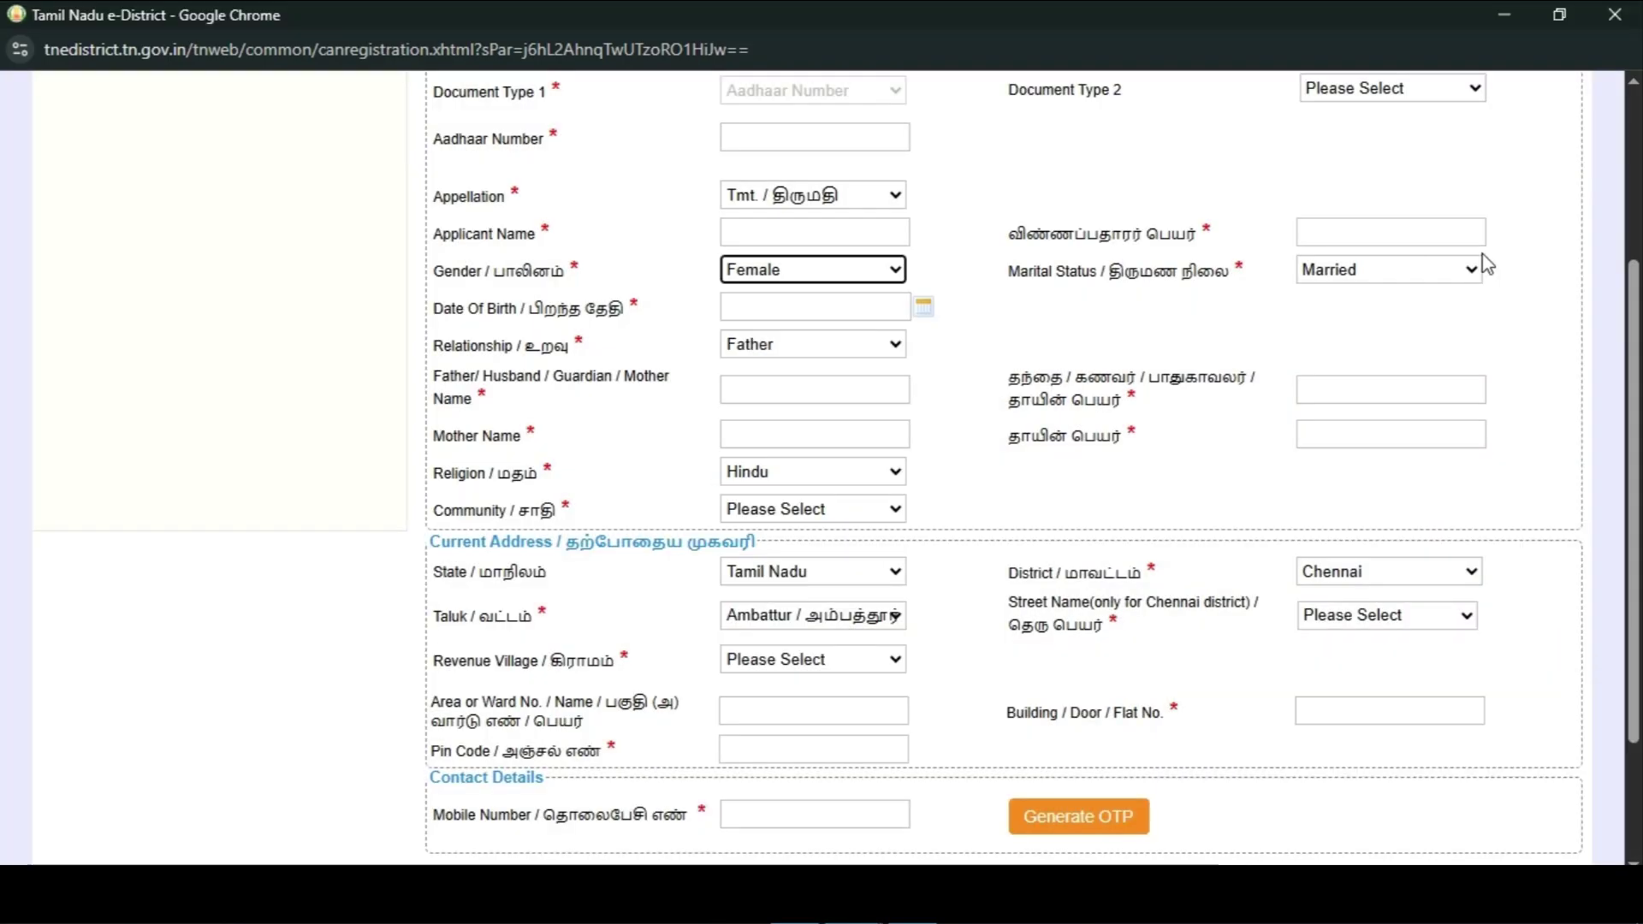
{"action": "left_click", "coordinate": [1427, 278]}
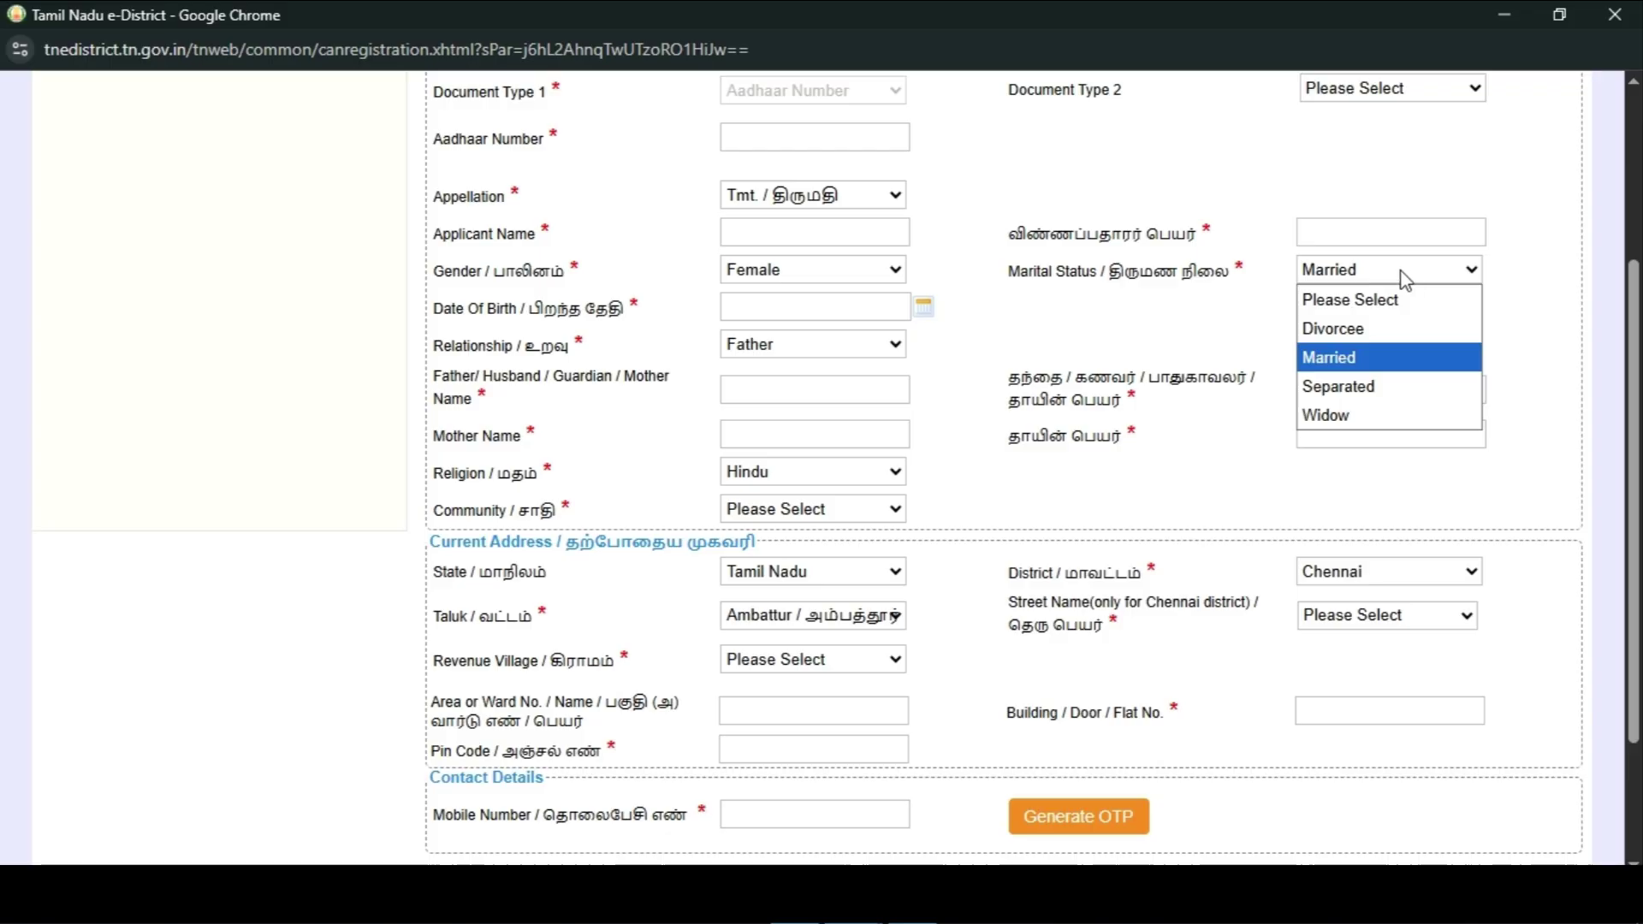
{"action": "left_click", "coordinate": [1386, 357]}
Step: Set the applicant's relationship to Husband
{"action": "left_click", "coordinate": [830, 351]}
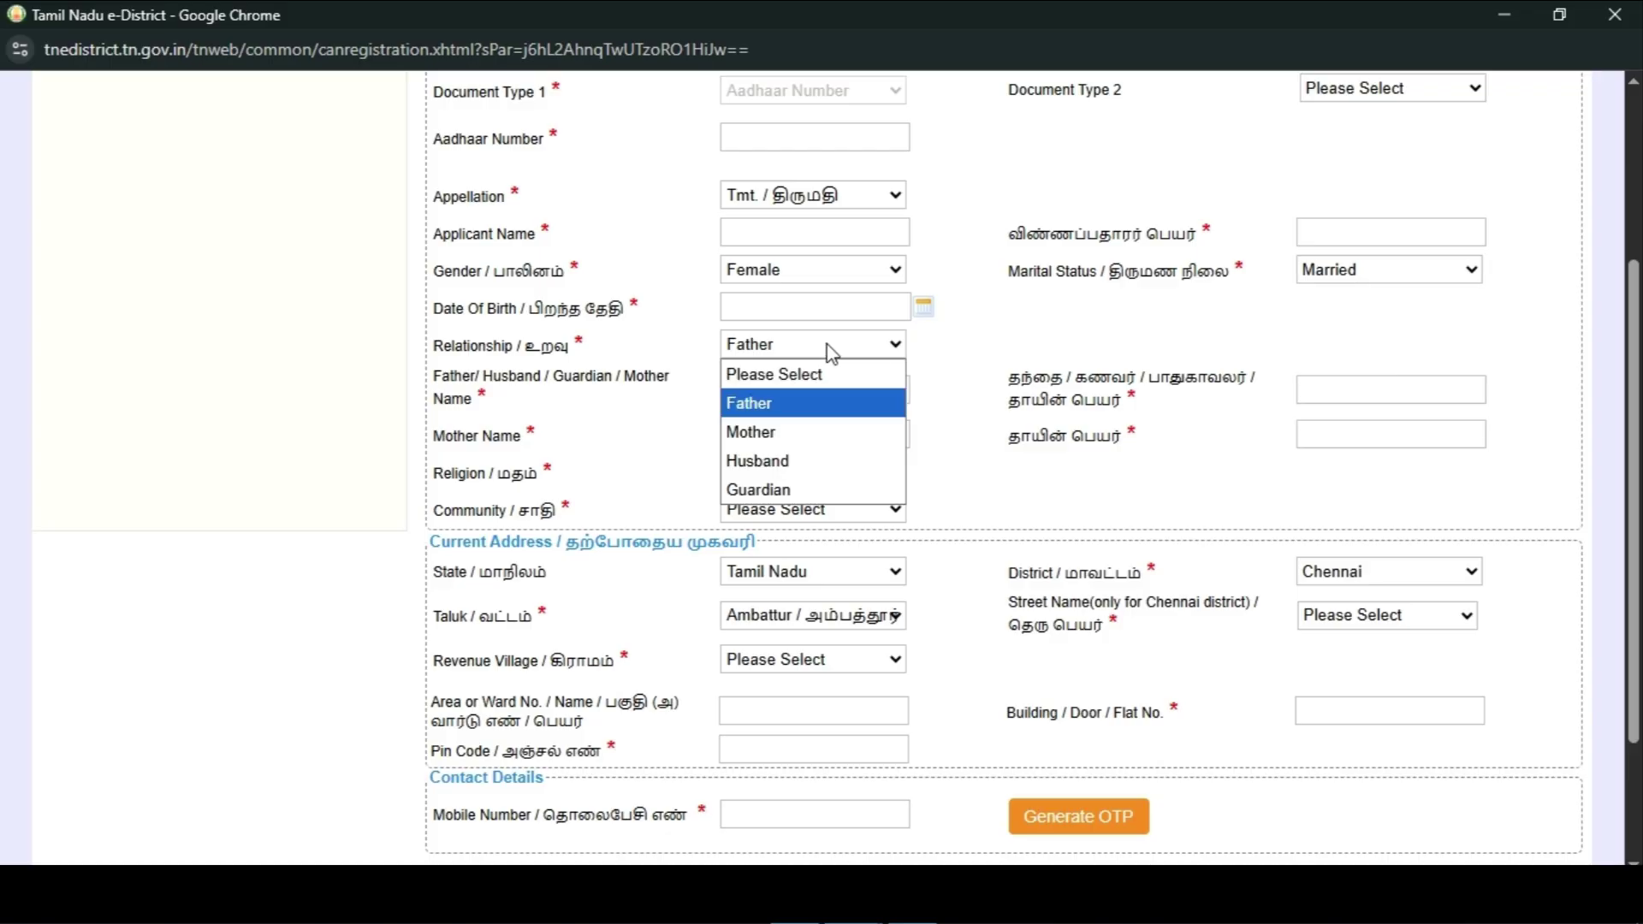
{"action": "left_click", "coordinate": [785, 463]}
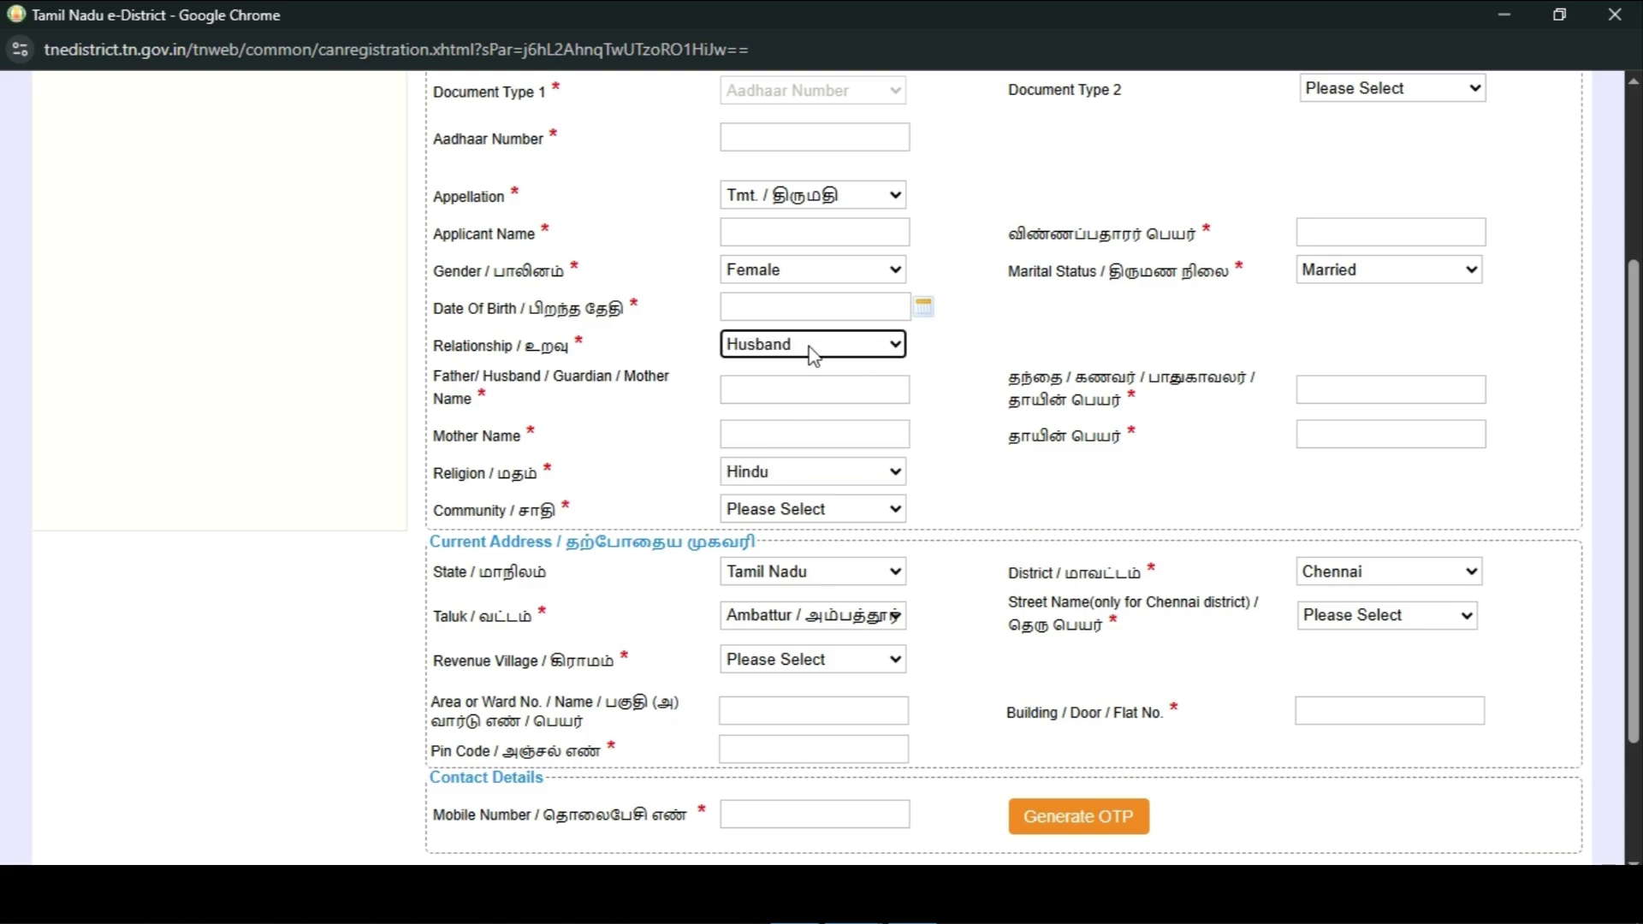
{"action": "left_click", "coordinate": [812, 354]}
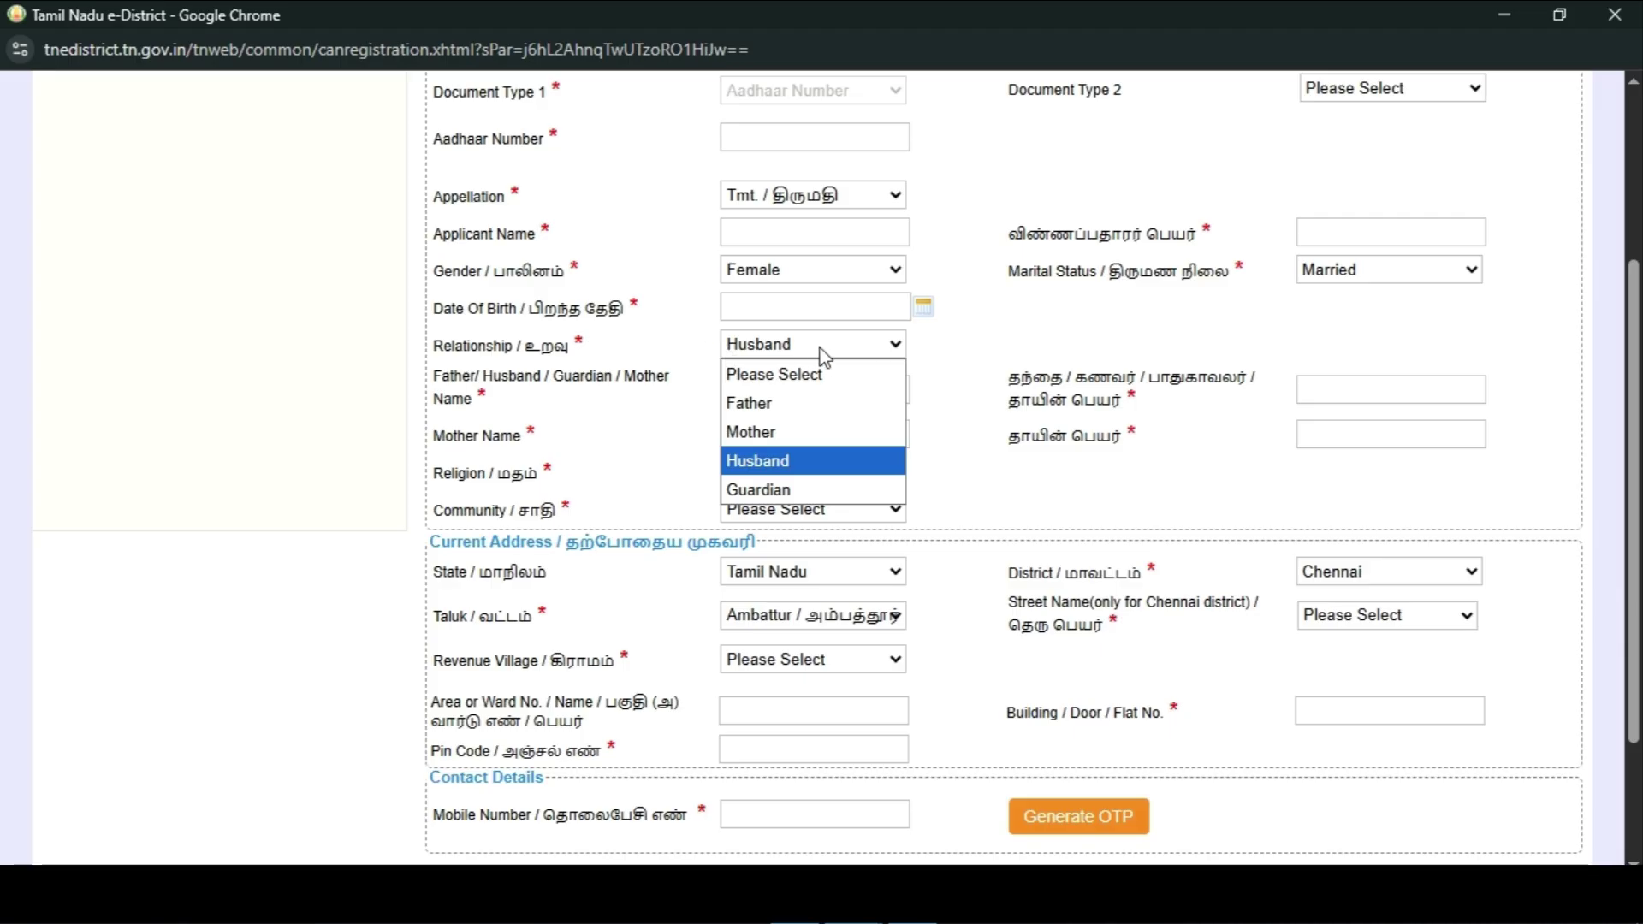
{"action": "left_click", "coordinate": [820, 470]}
Step: Examine the Aadhaar number, English and Tamil applicant name, and date of birth fields of the registration form
{"action": "scroll", "coordinate": [941, 306], "scroll_direction": "up", "scroll_amount": 3}
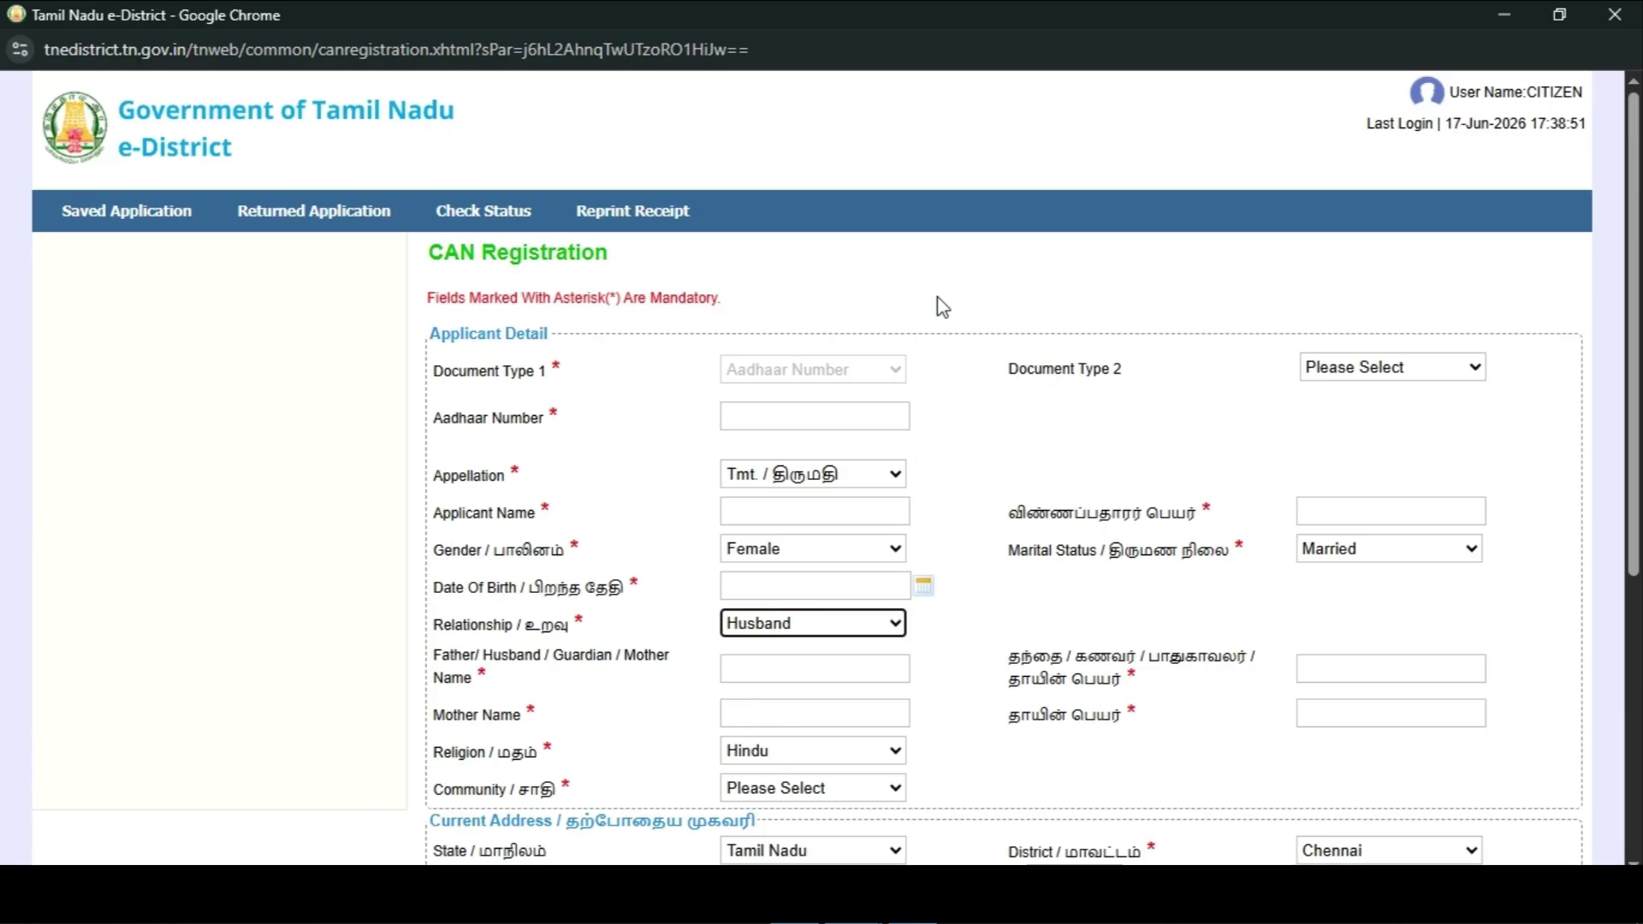
{"action": "scroll", "coordinate": [941, 306], "scroll_direction": "down", "scroll_amount": 3}
{"action": "scroll", "coordinate": [935, 308], "scroll_direction": "up", "scroll_amount": 3}
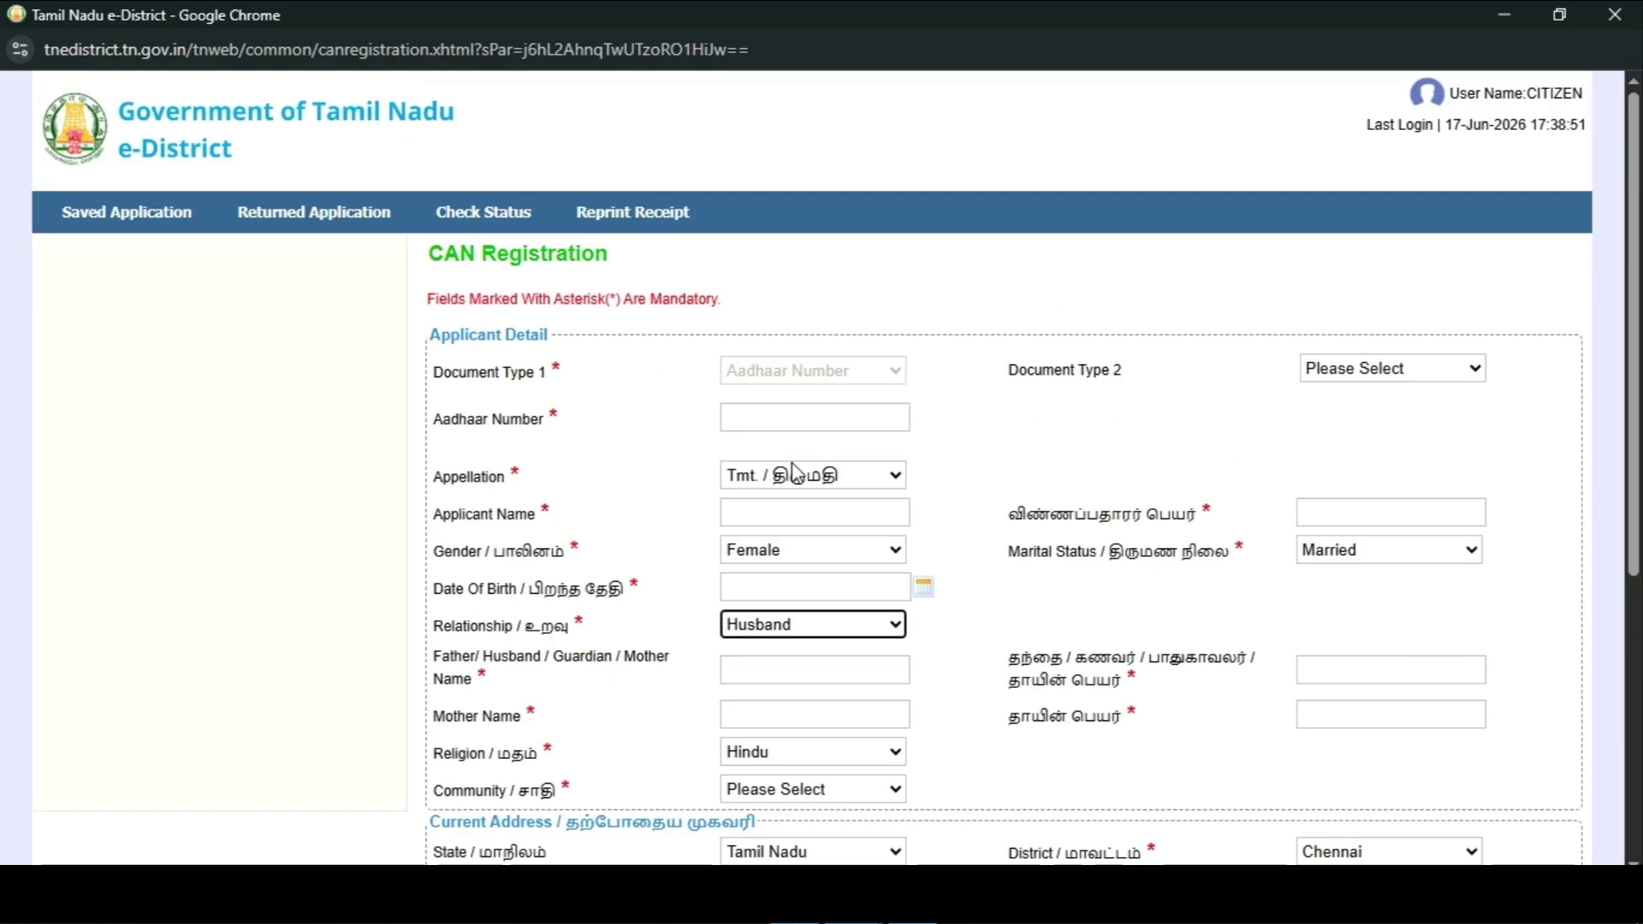
{"action": "scroll", "coordinate": [794, 473], "scroll_direction": "down", "scroll_amount": 4}
{"action": "left_click", "coordinate": [775, 231]}
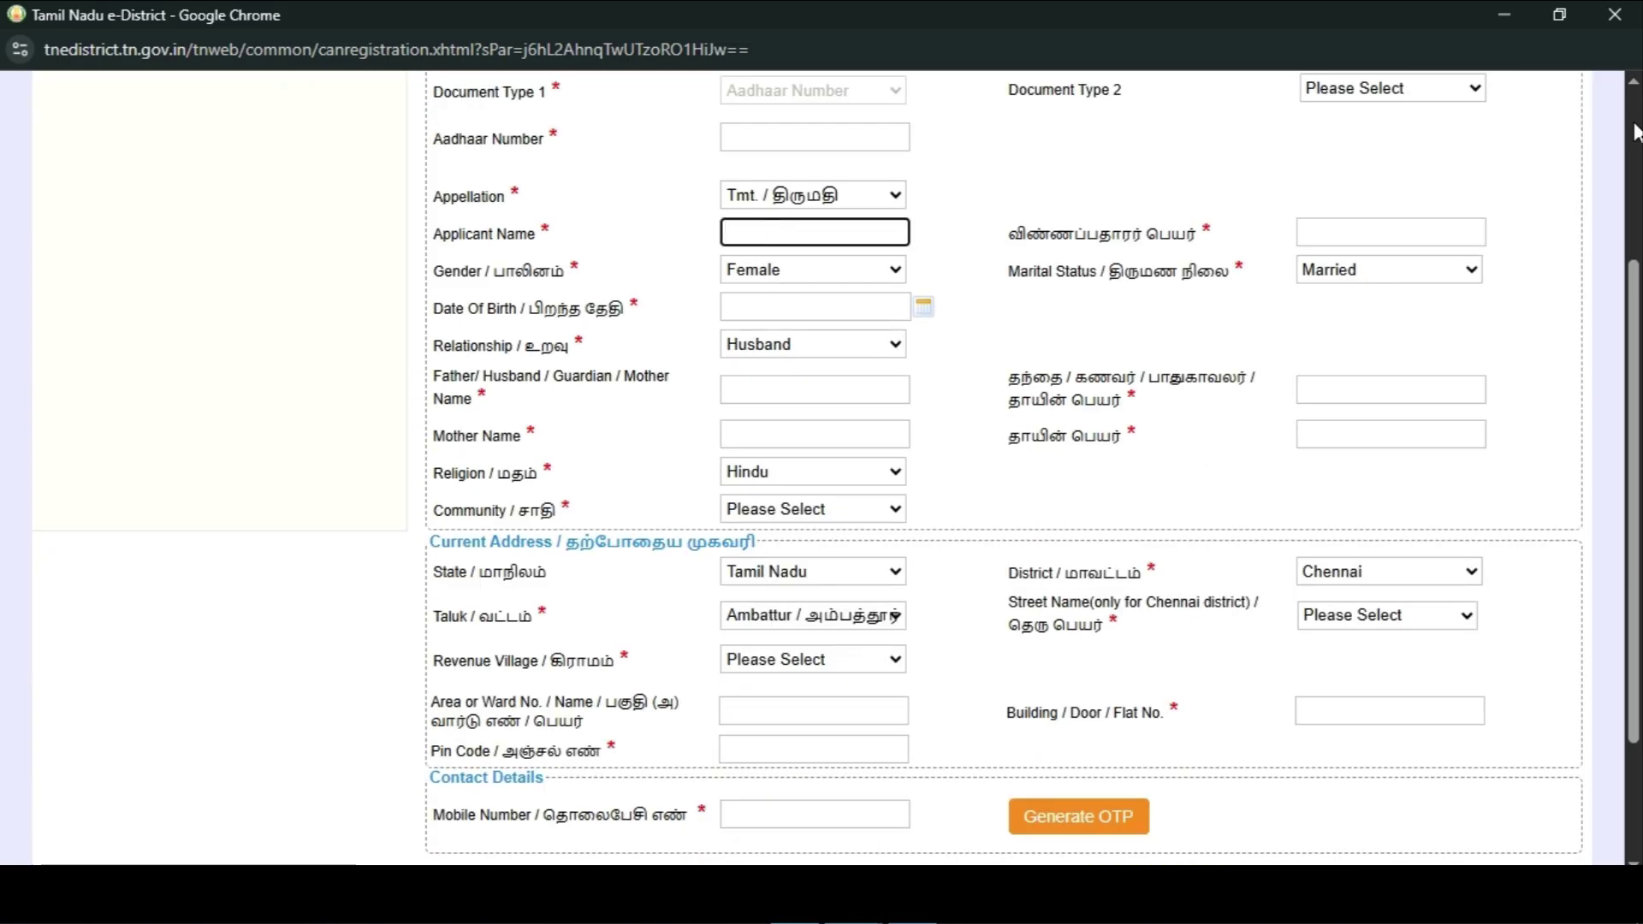
{"action": "left_click", "coordinate": [1433, 227]}
{"action": "scroll", "coordinate": [967, 308], "scroll_direction": "up", "scroll_amount": 3}
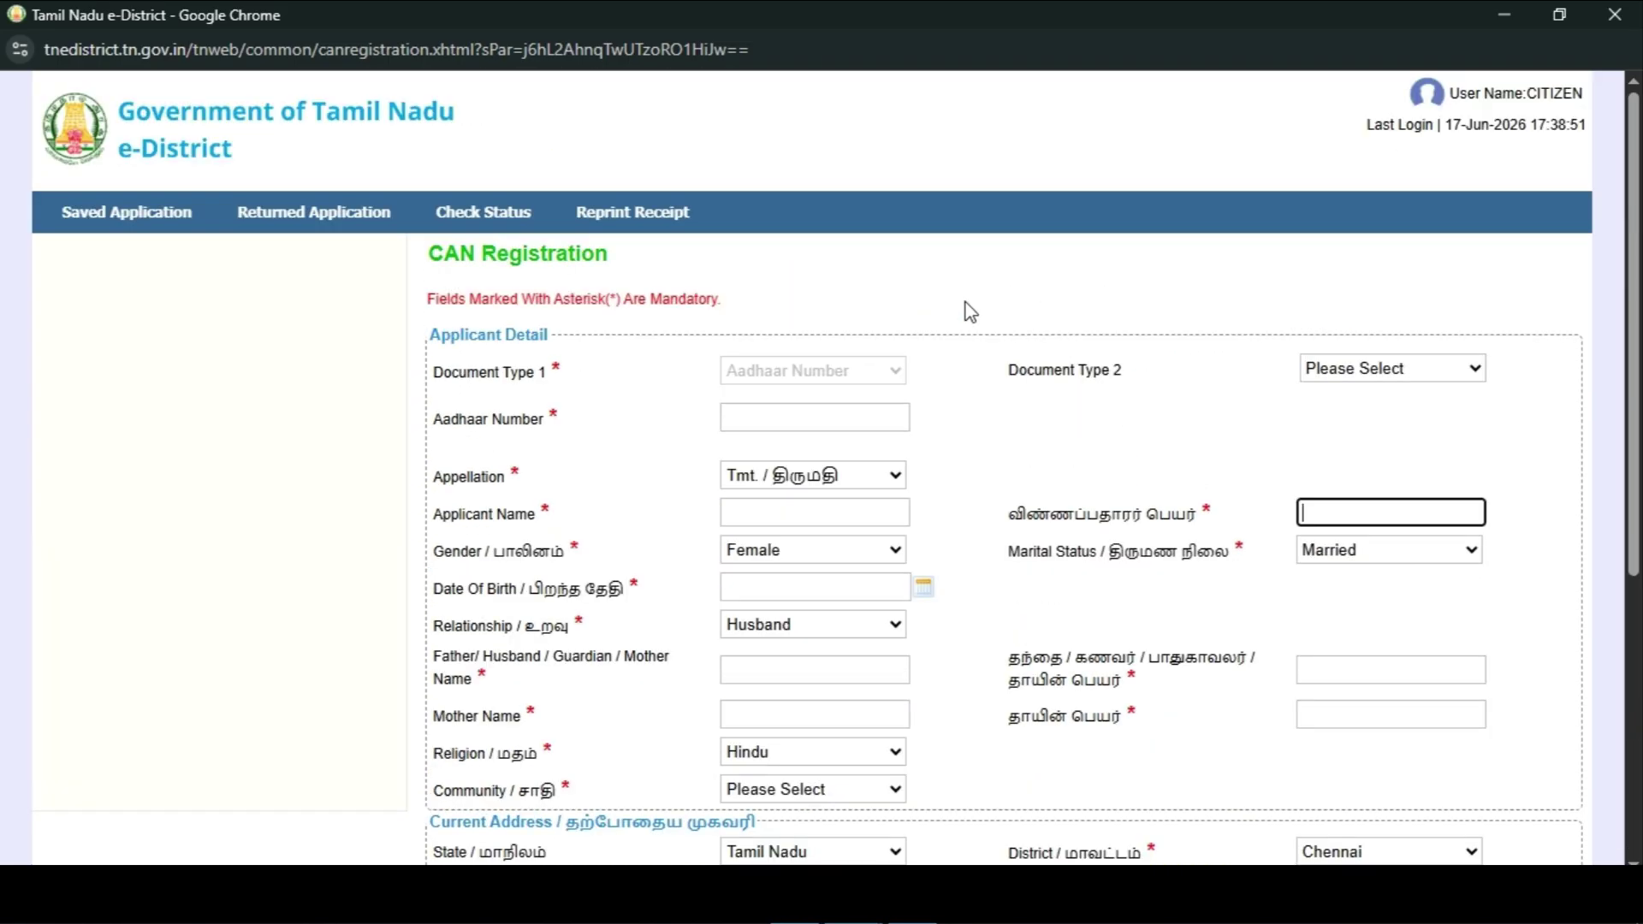
{"action": "scroll", "coordinate": [969, 311], "scroll_direction": "down", "scroll_amount": 3}
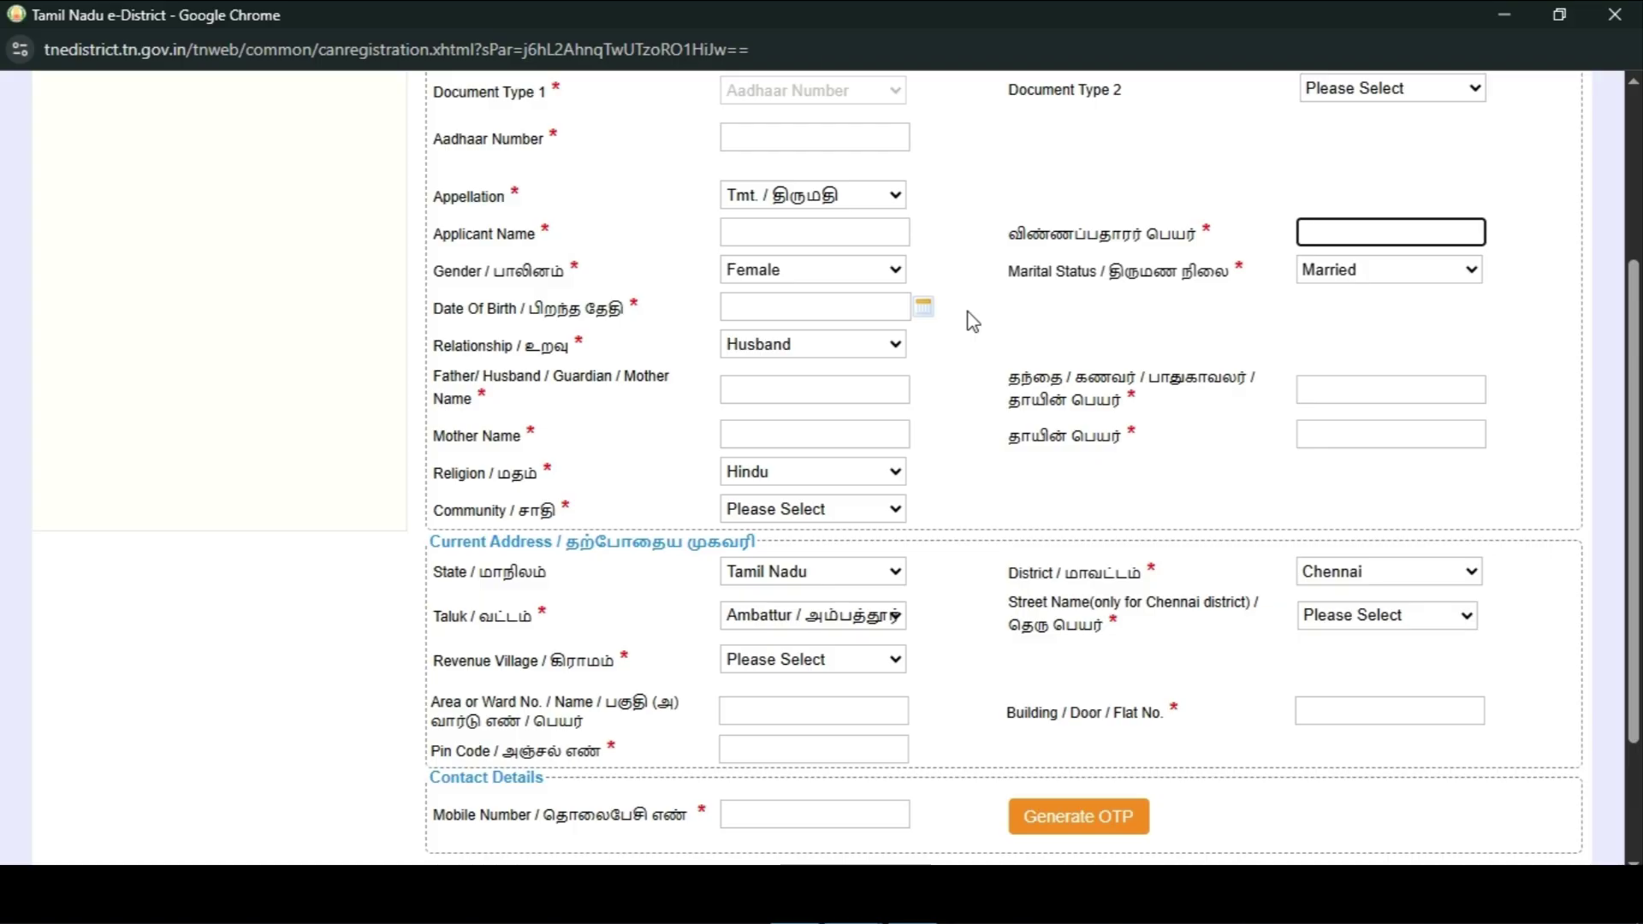
{"action": "left_click", "coordinate": [798, 304]}
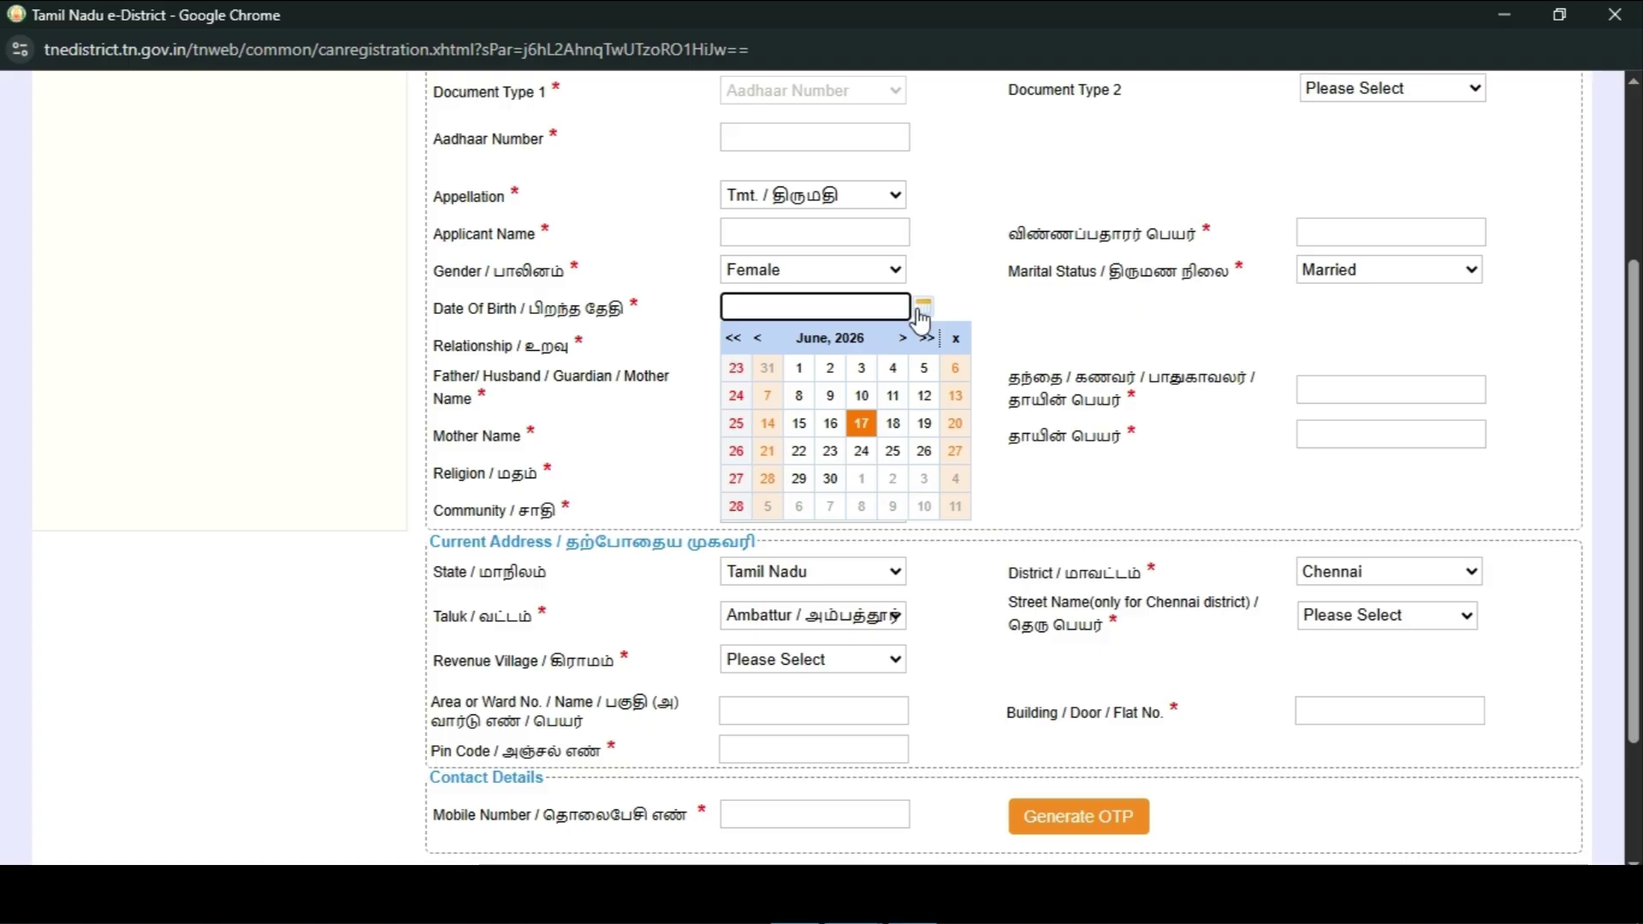
{"action": "left_click", "coordinate": [1006, 310]}
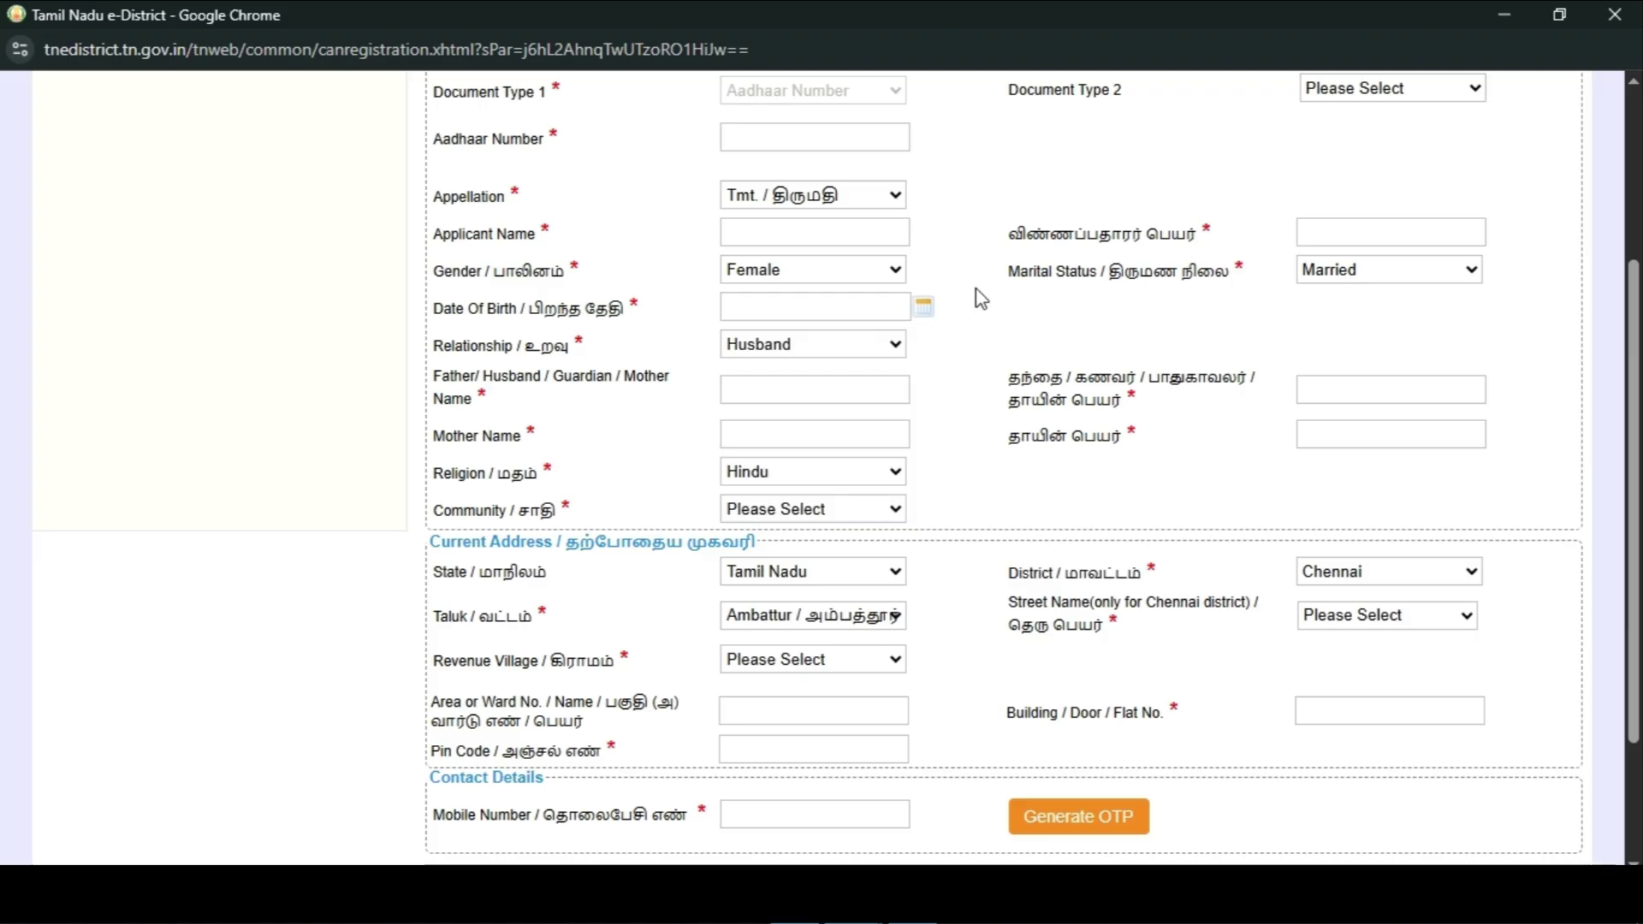
Step: Set the applicant's relationship to Father and go through the father's and mother's name fields
{"action": "left_click", "coordinate": [826, 347]}
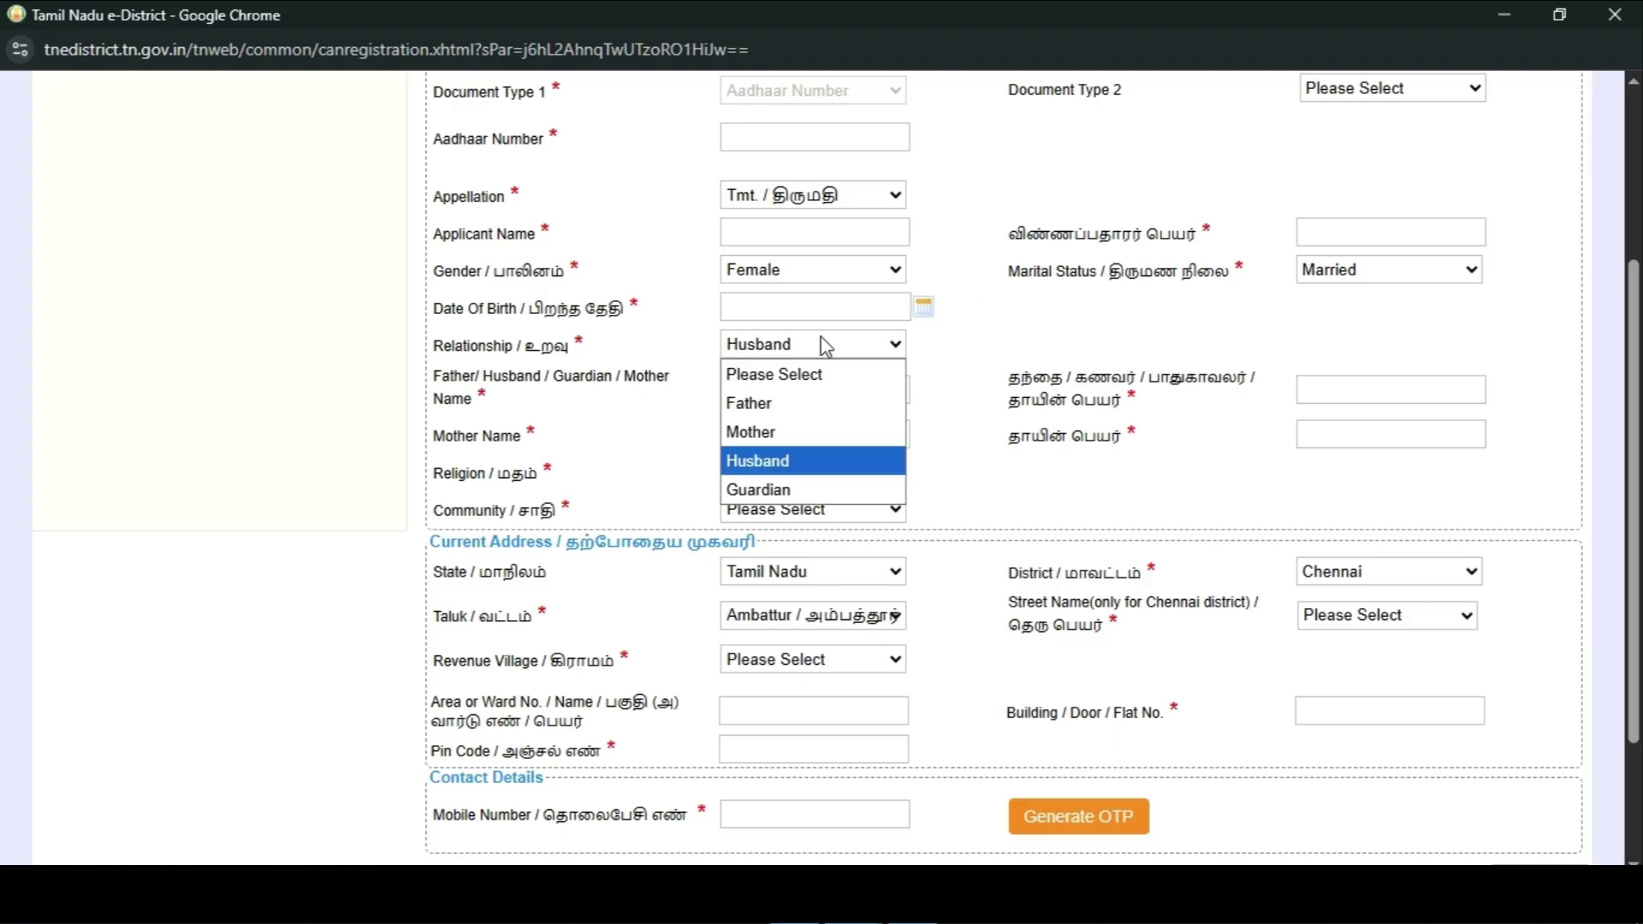
{"action": "left_click", "coordinate": [758, 403]}
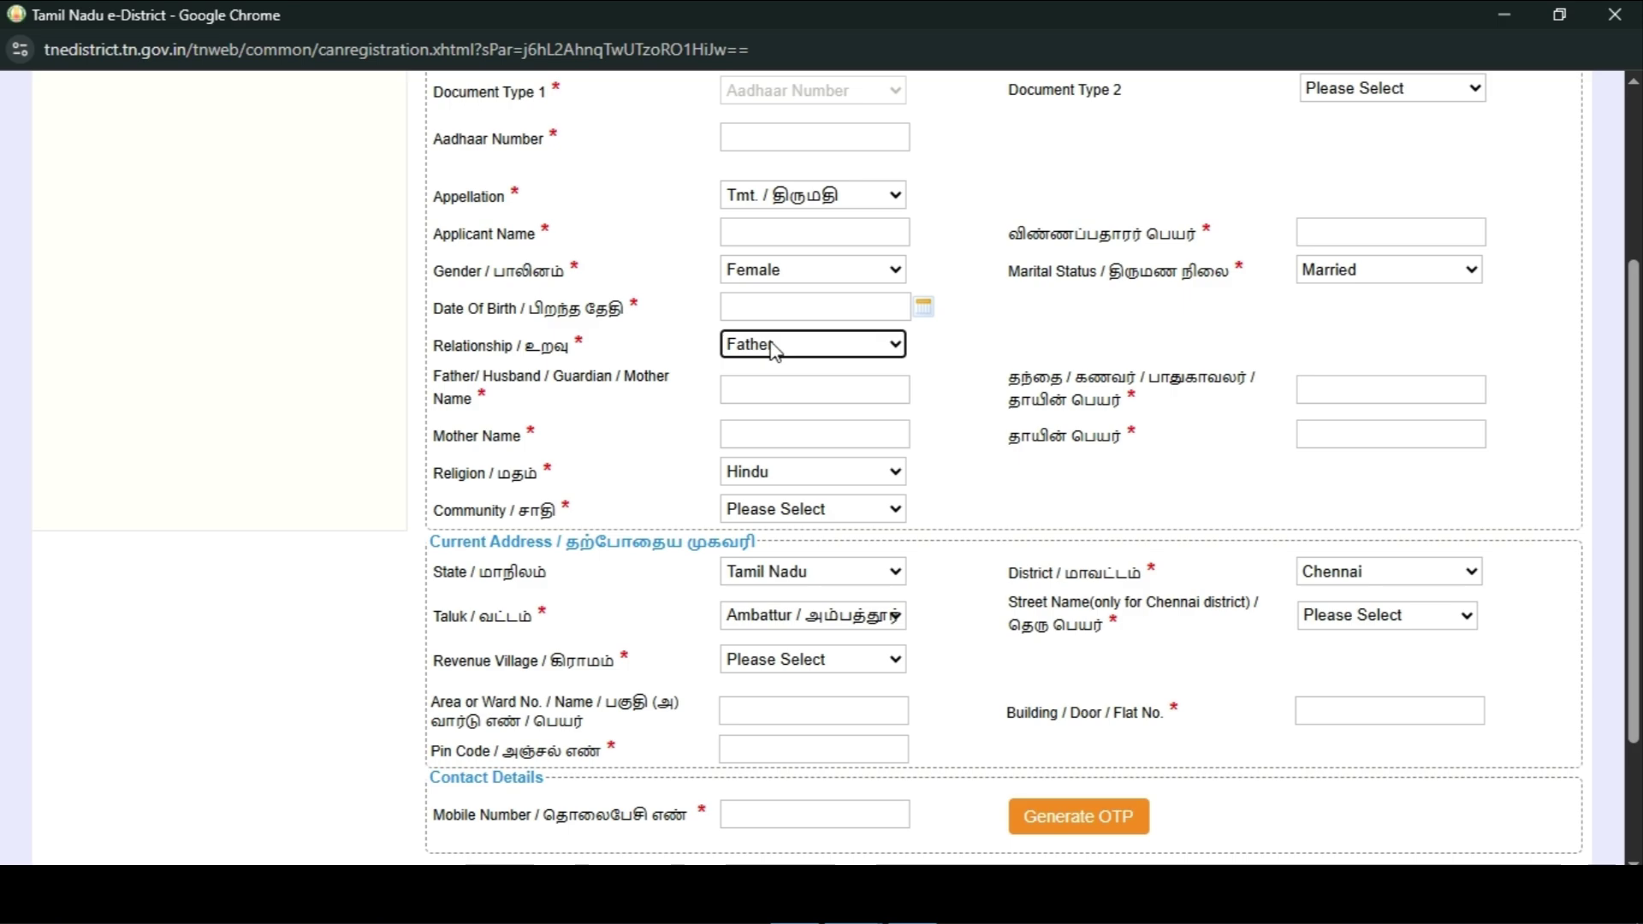
{"action": "left_click", "coordinate": [788, 390]}
{"action": "left_click", "coordinate": [1365, 387]}
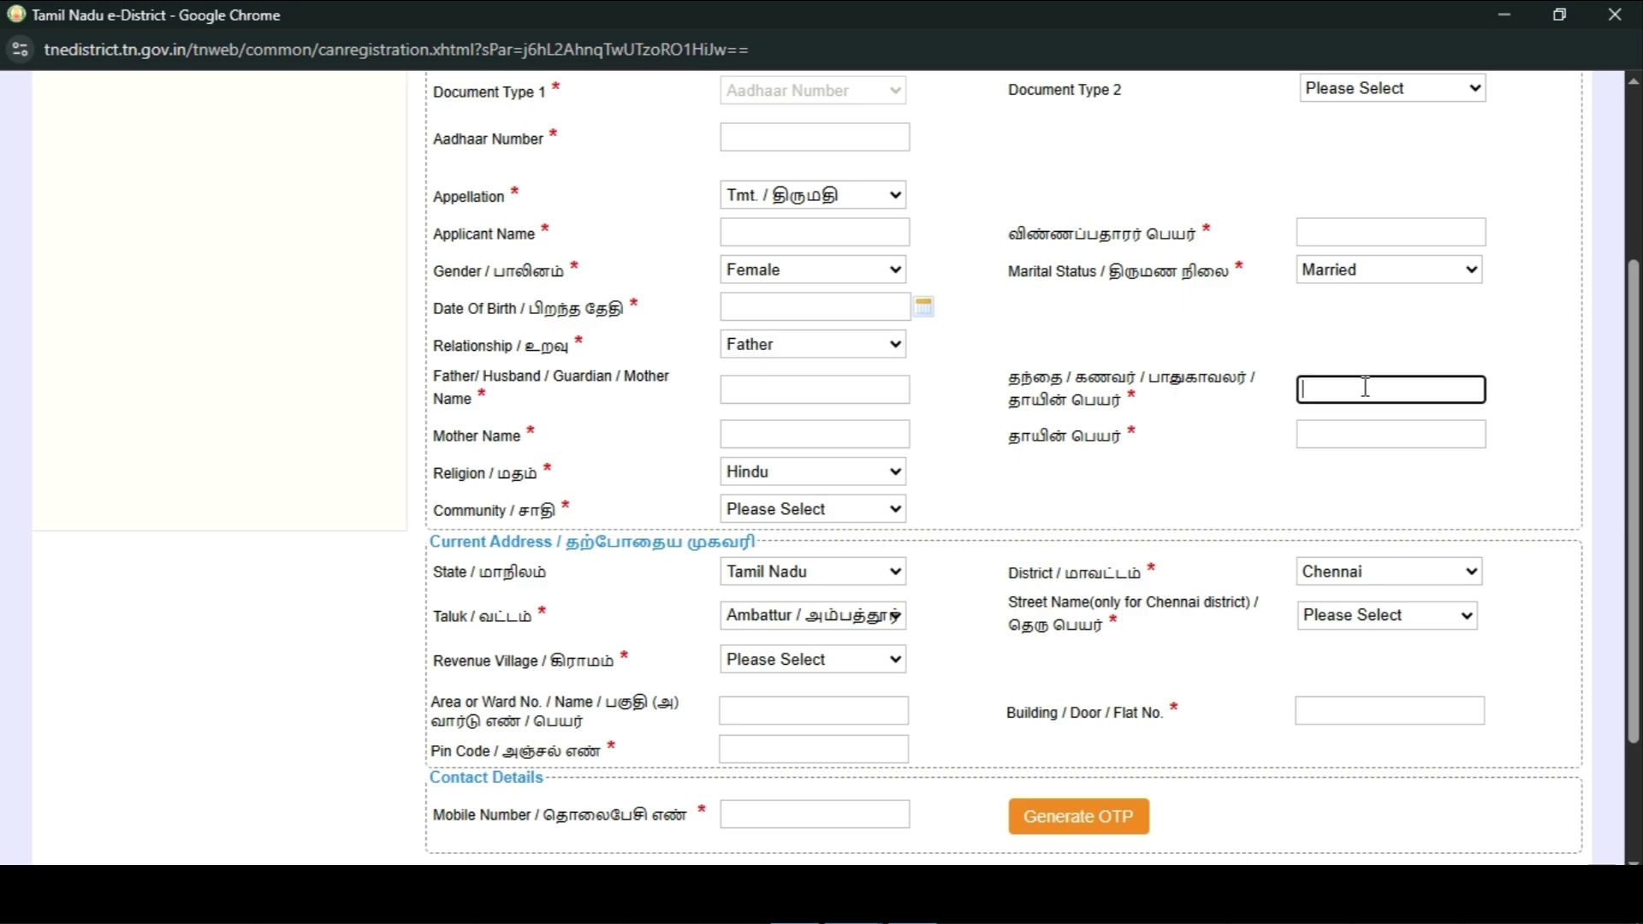
{"action": "left_click", "coordinate": [745, 439]}
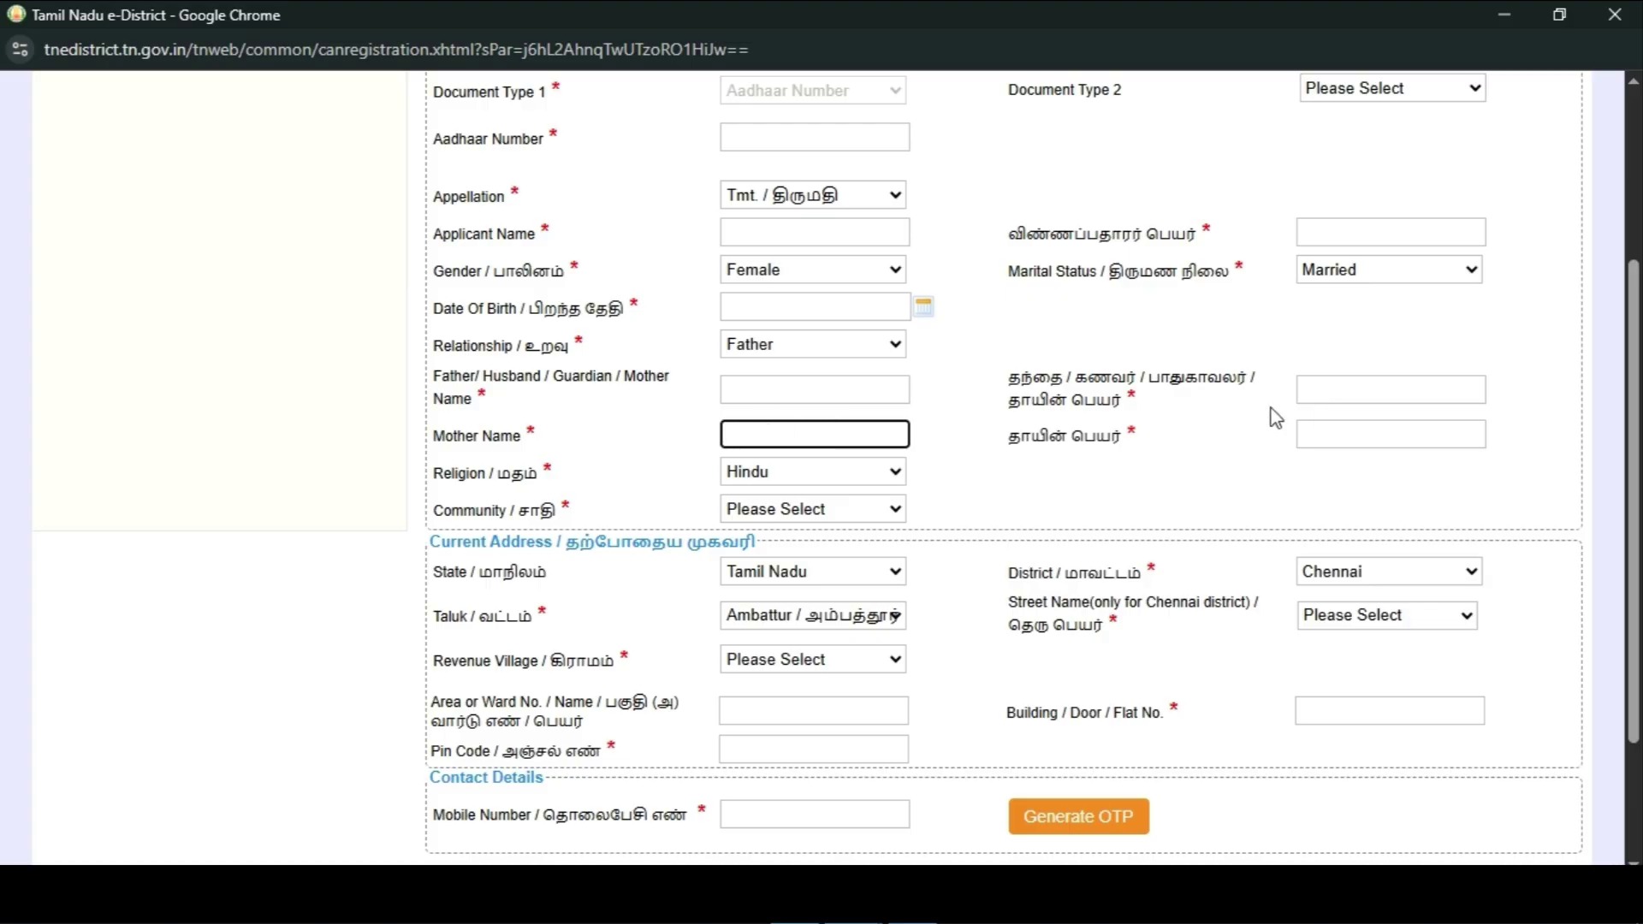
Step: Check the available religion options and keep Hindu as the applicant's religion
{"action": "scroll", "coordinate": [1267, 416], "scroll_direction": "down", "scroll_amount": 3}
{"action": "left_click", "coordinate": [819, 296]}
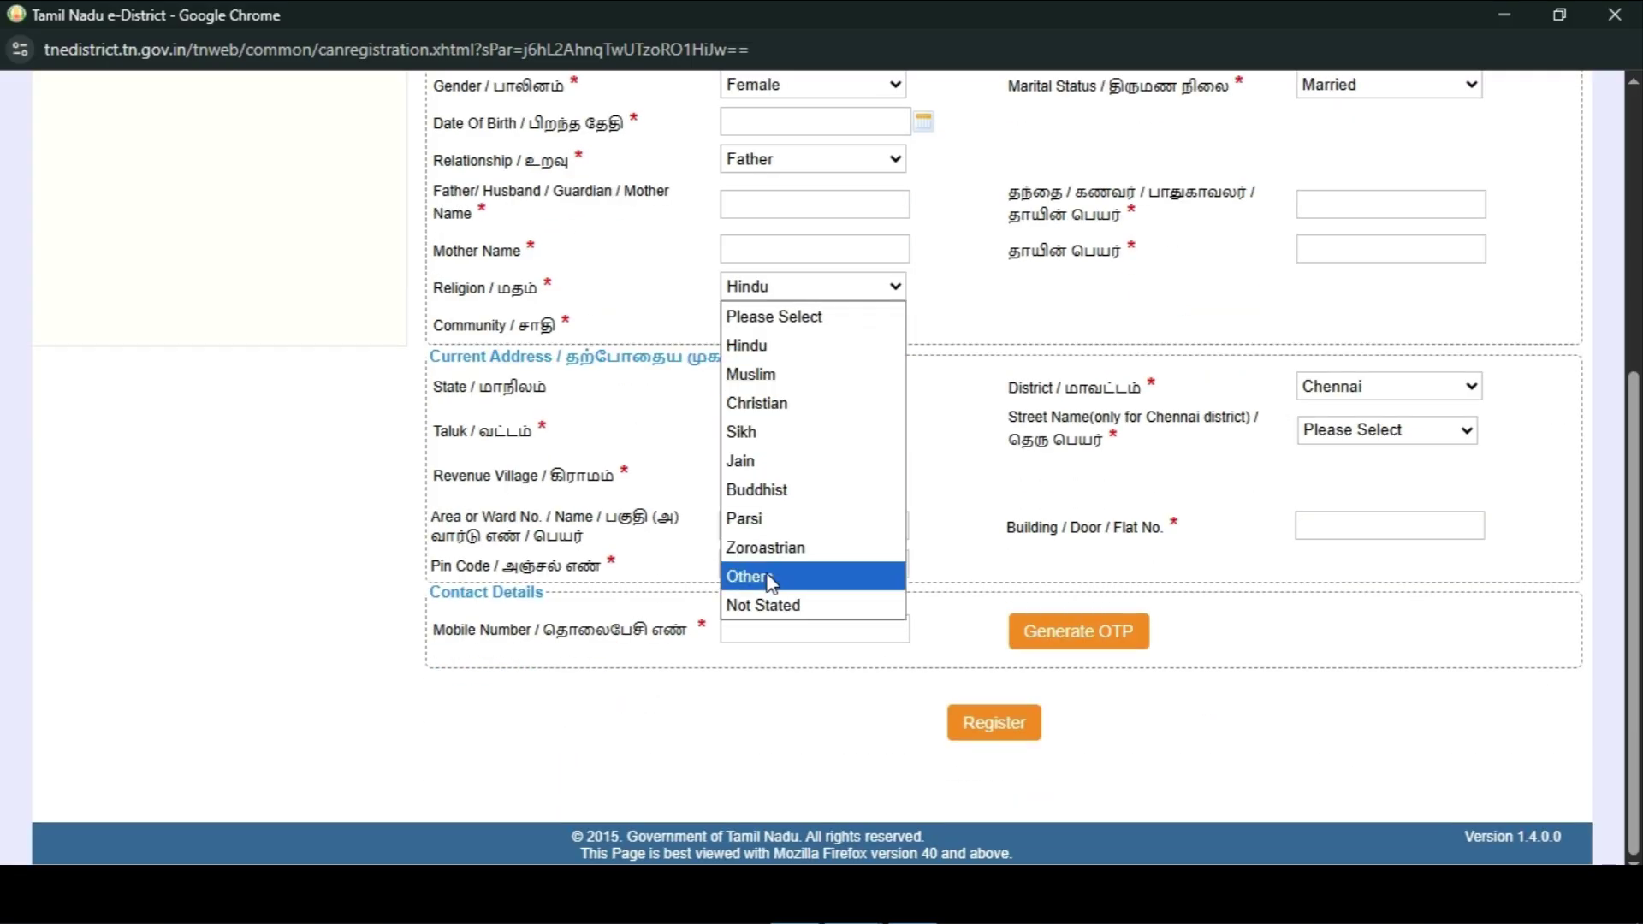
{"action": "left_click", "coordinate": [788, 286]}
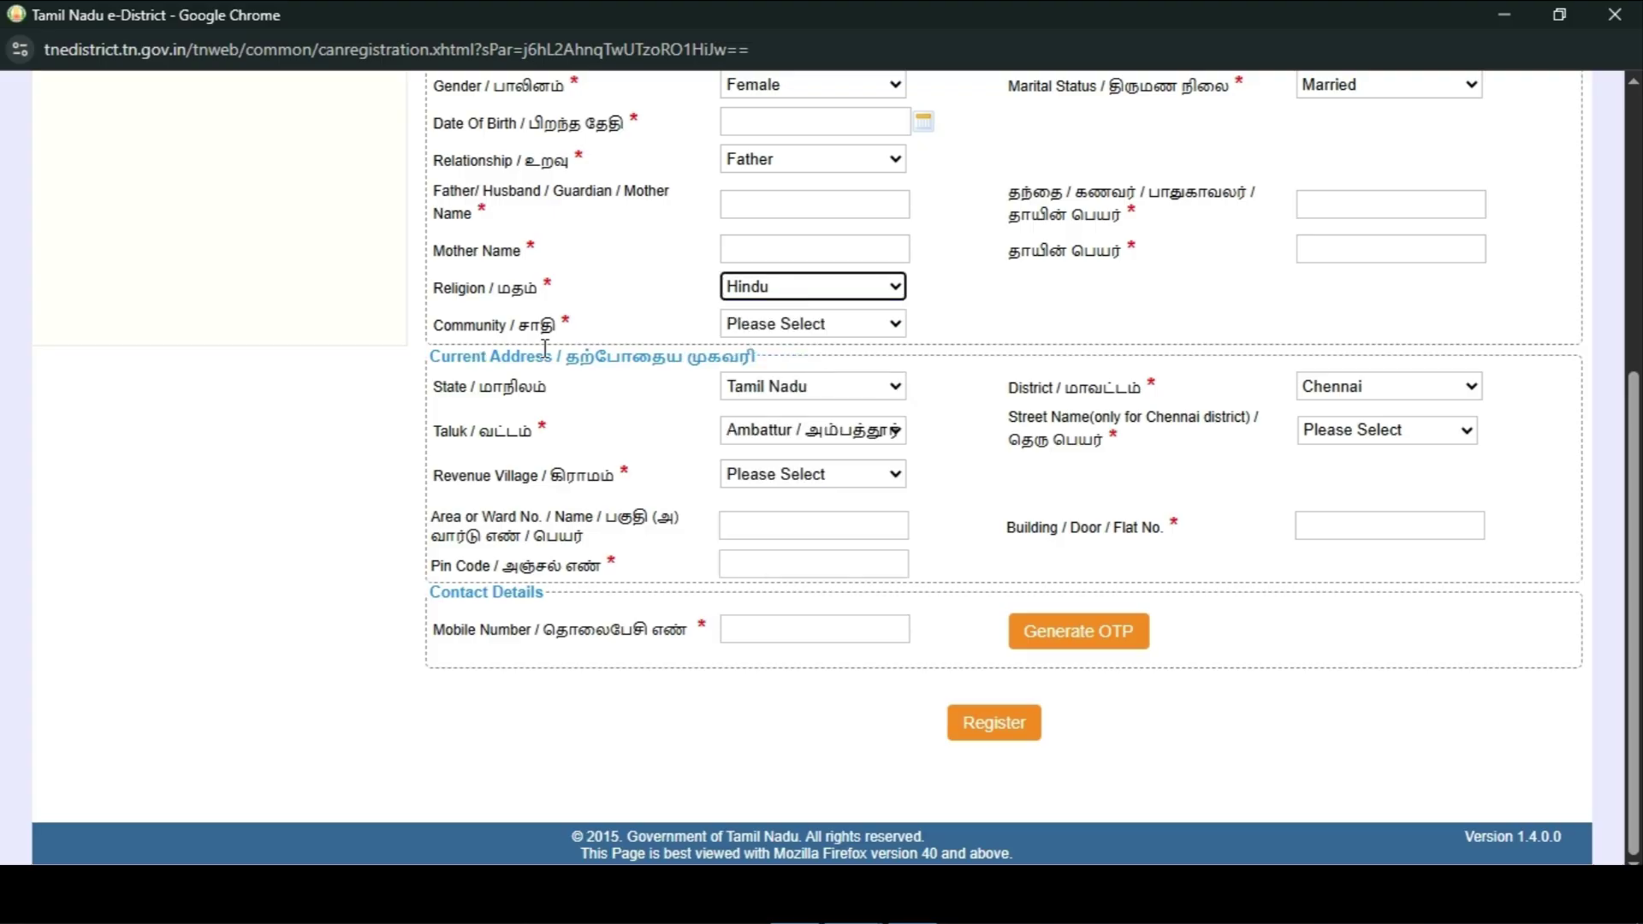
Step: Check the available community options in the applicant's details, leaving the community unselected
{"action": "left_click", "coordinate": [857, 324]}
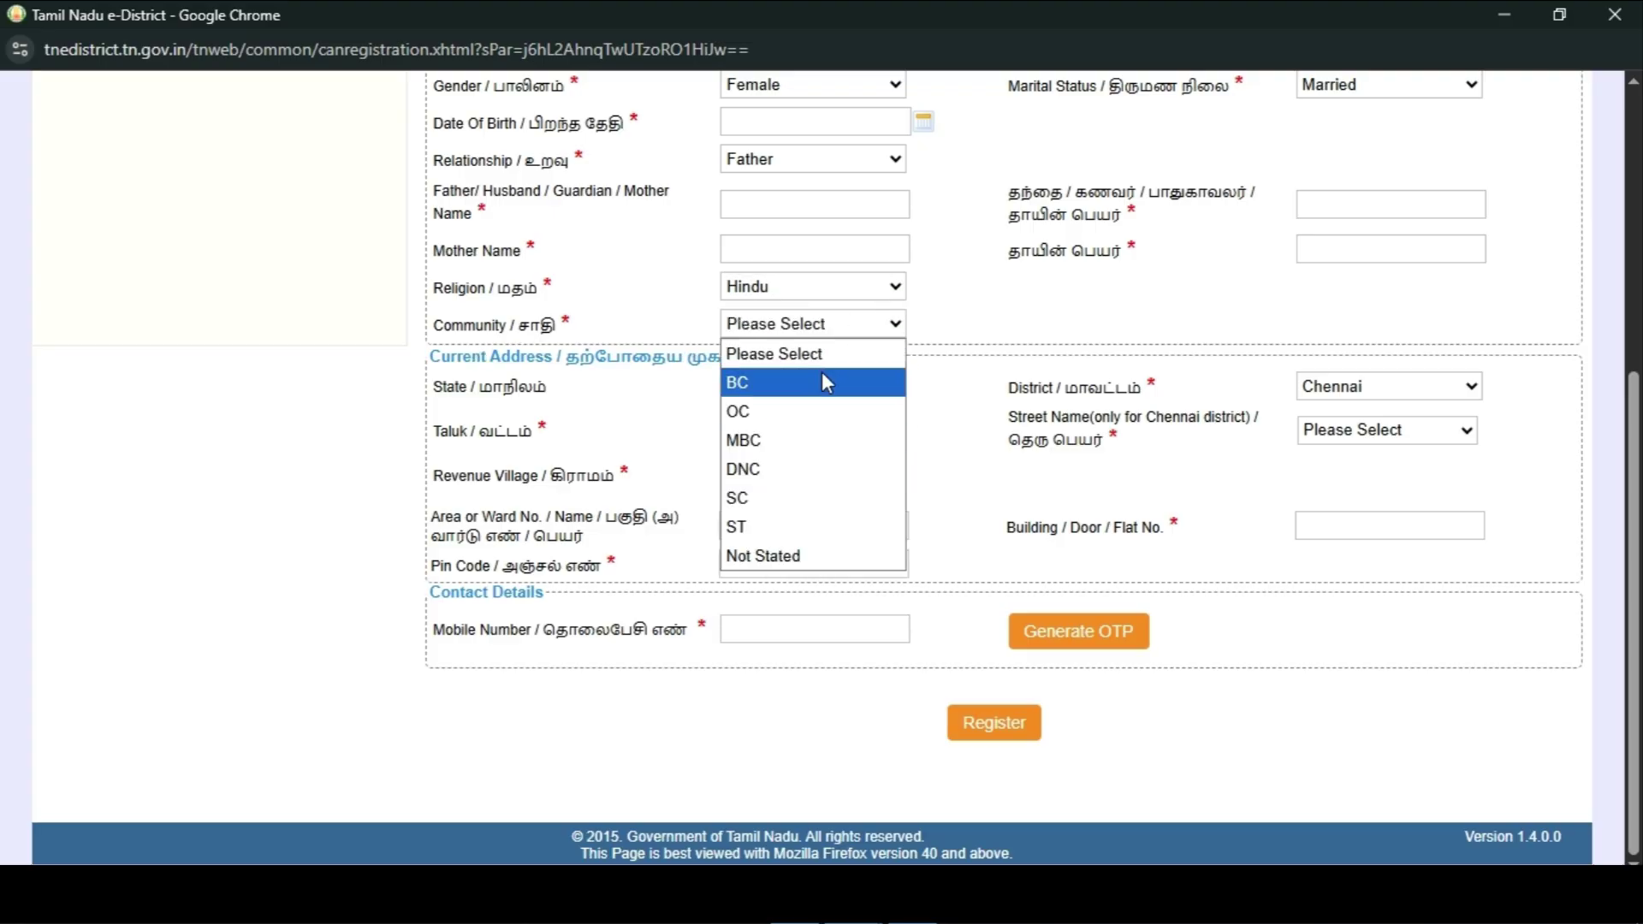
{"action": "left_click", "coordinate": [828, 349]}
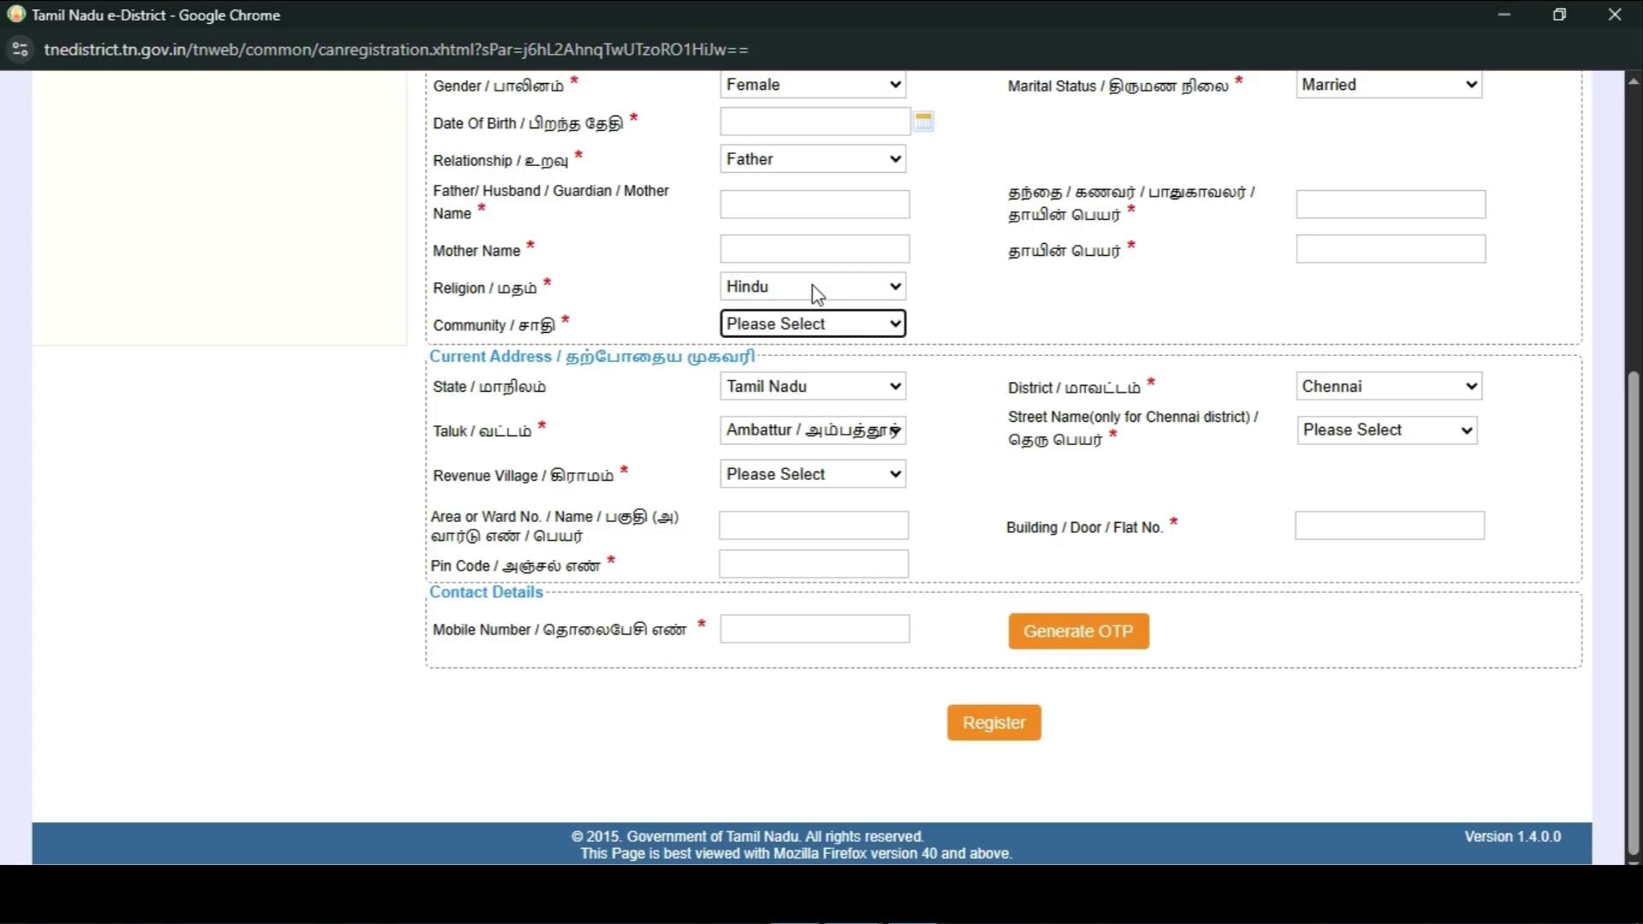
{"action": "left_click", "coordinate": [558, 335]}
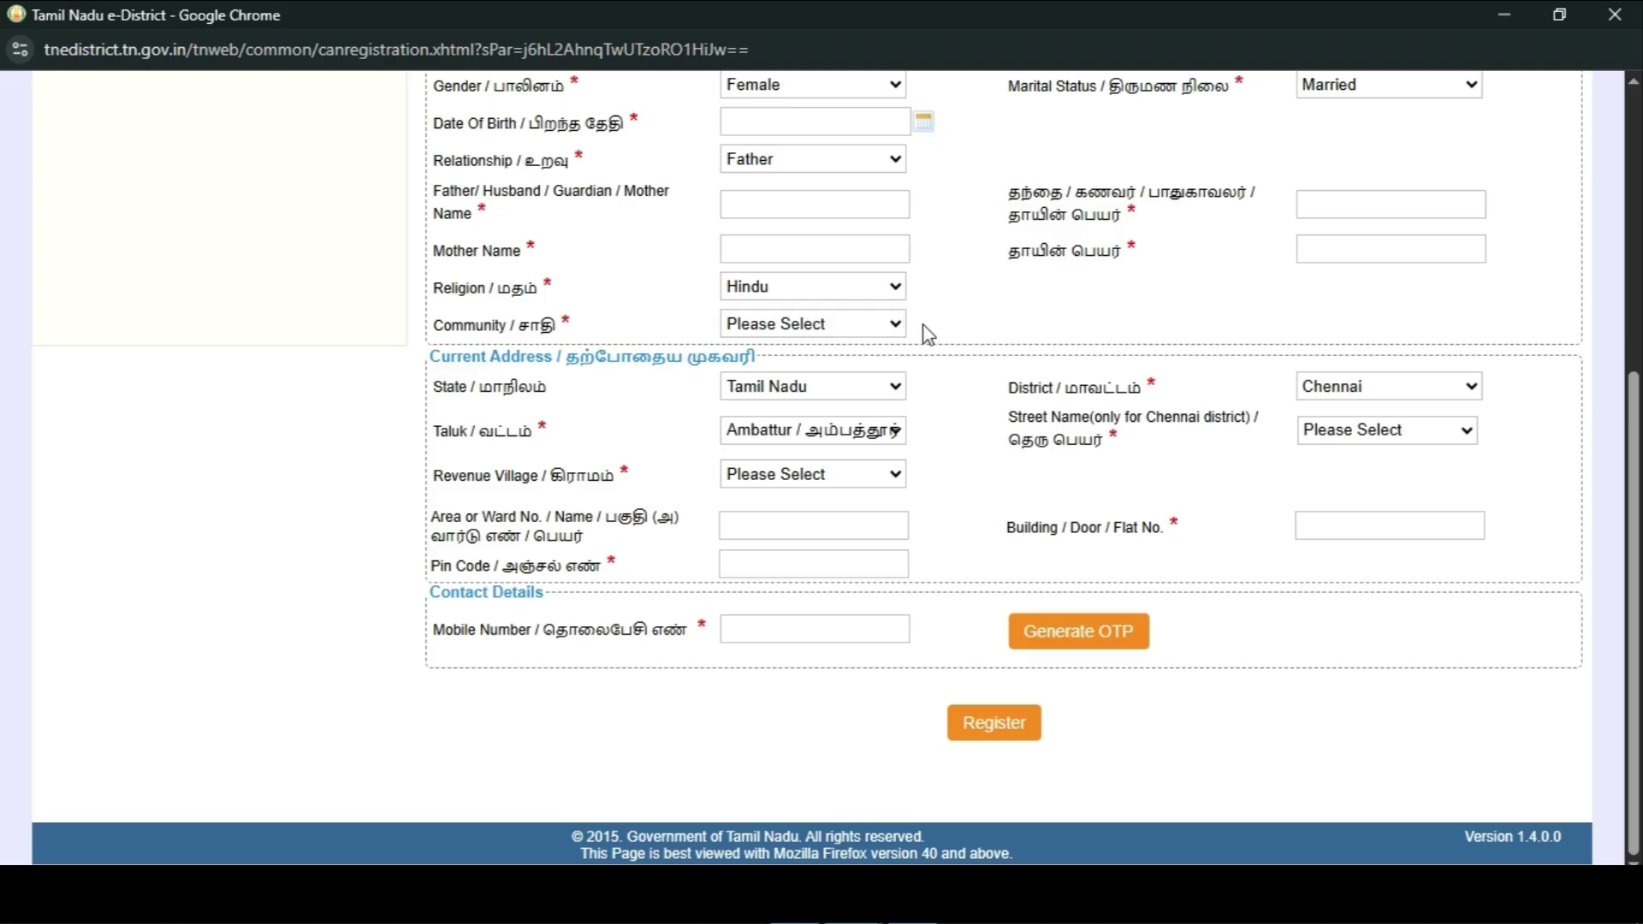
{"action": "left_click", "coordinate": [761, 329]}
{"action": "left_click", "coordinate": [779, 327]}
Step: Look through the district, taluk and Chennai street name options of the current address
{"action": "left_click", "coordinate": [1350, 394]}
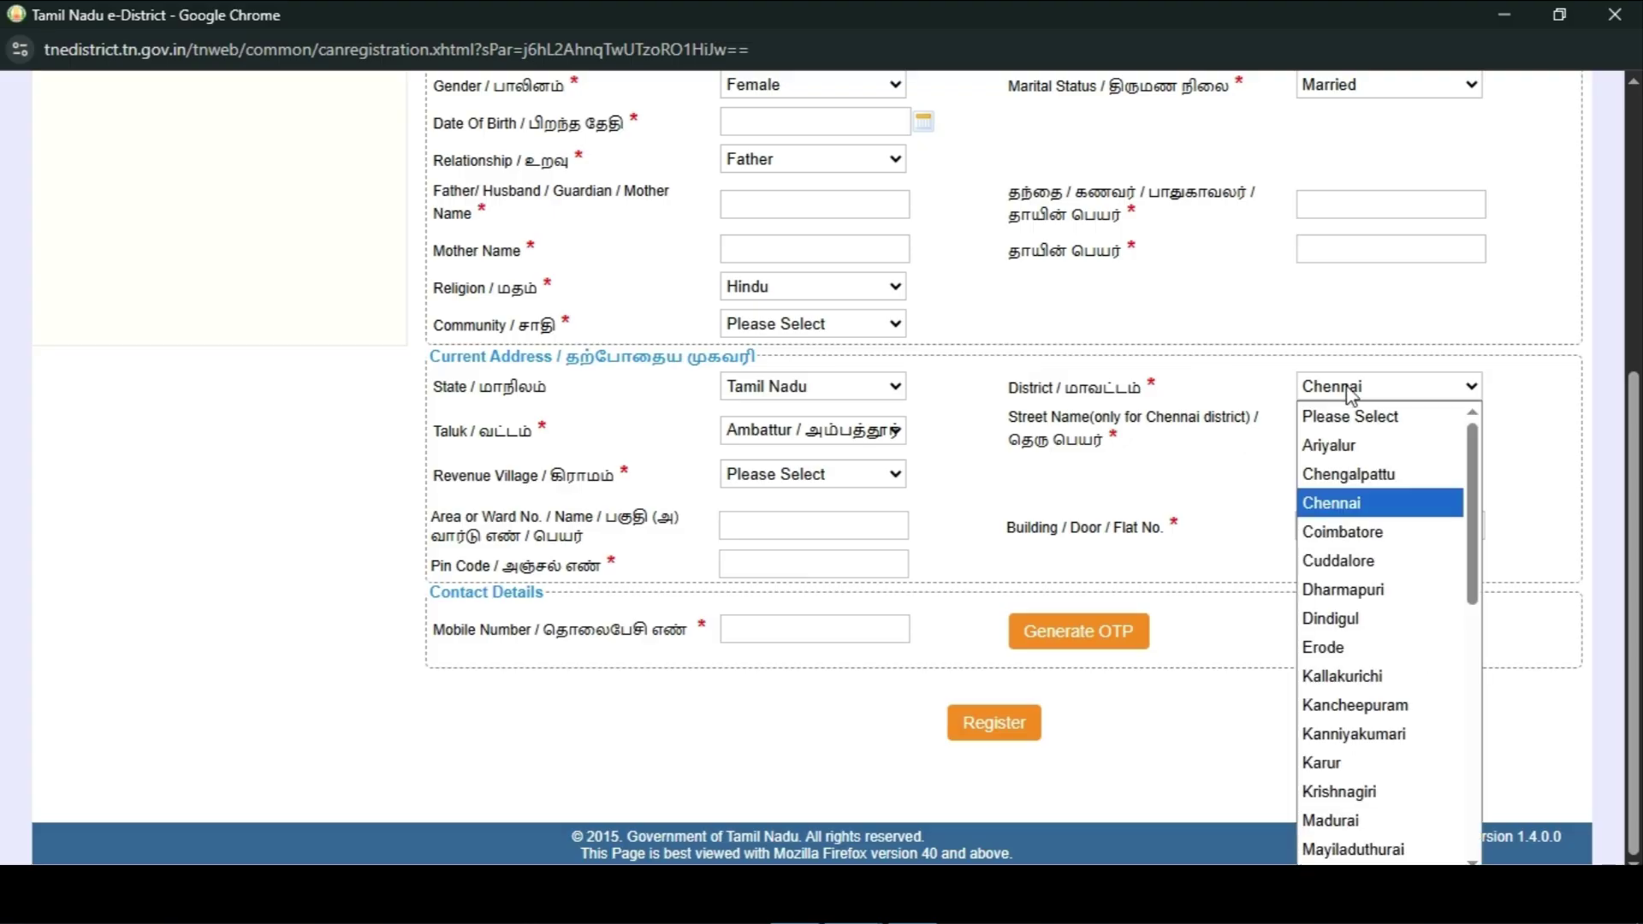
{"action": "left_click", "coordinate": [1351, 395]}
{"action": "left_click", "coordinate": [894, 438]}
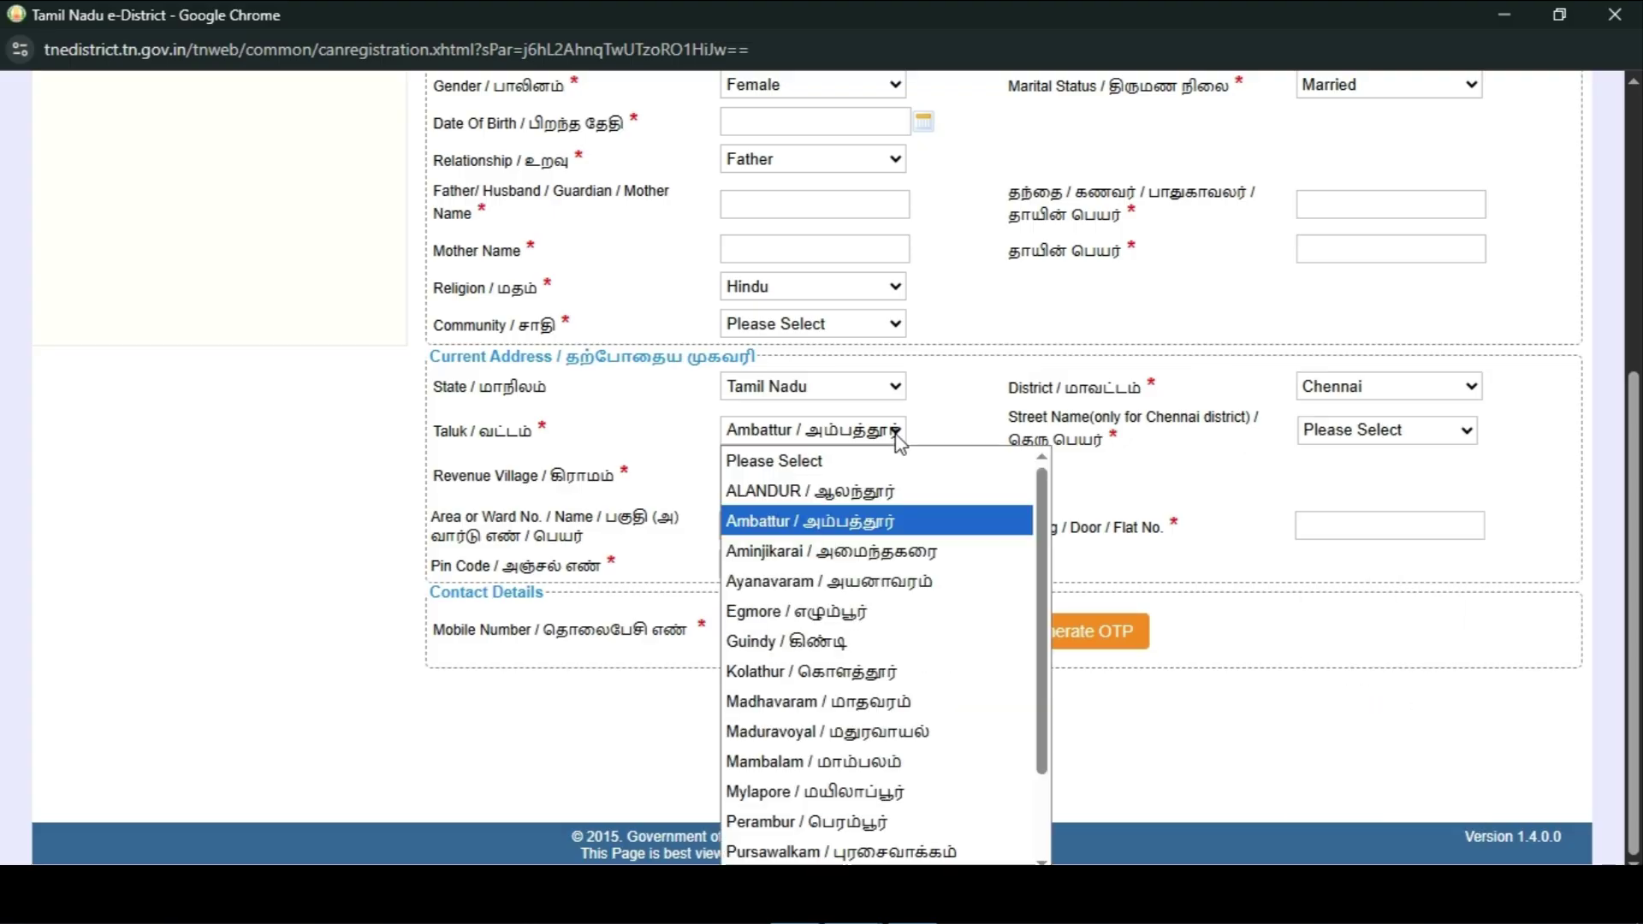
{"action": "left_click", "coordinate": [872, 432]}
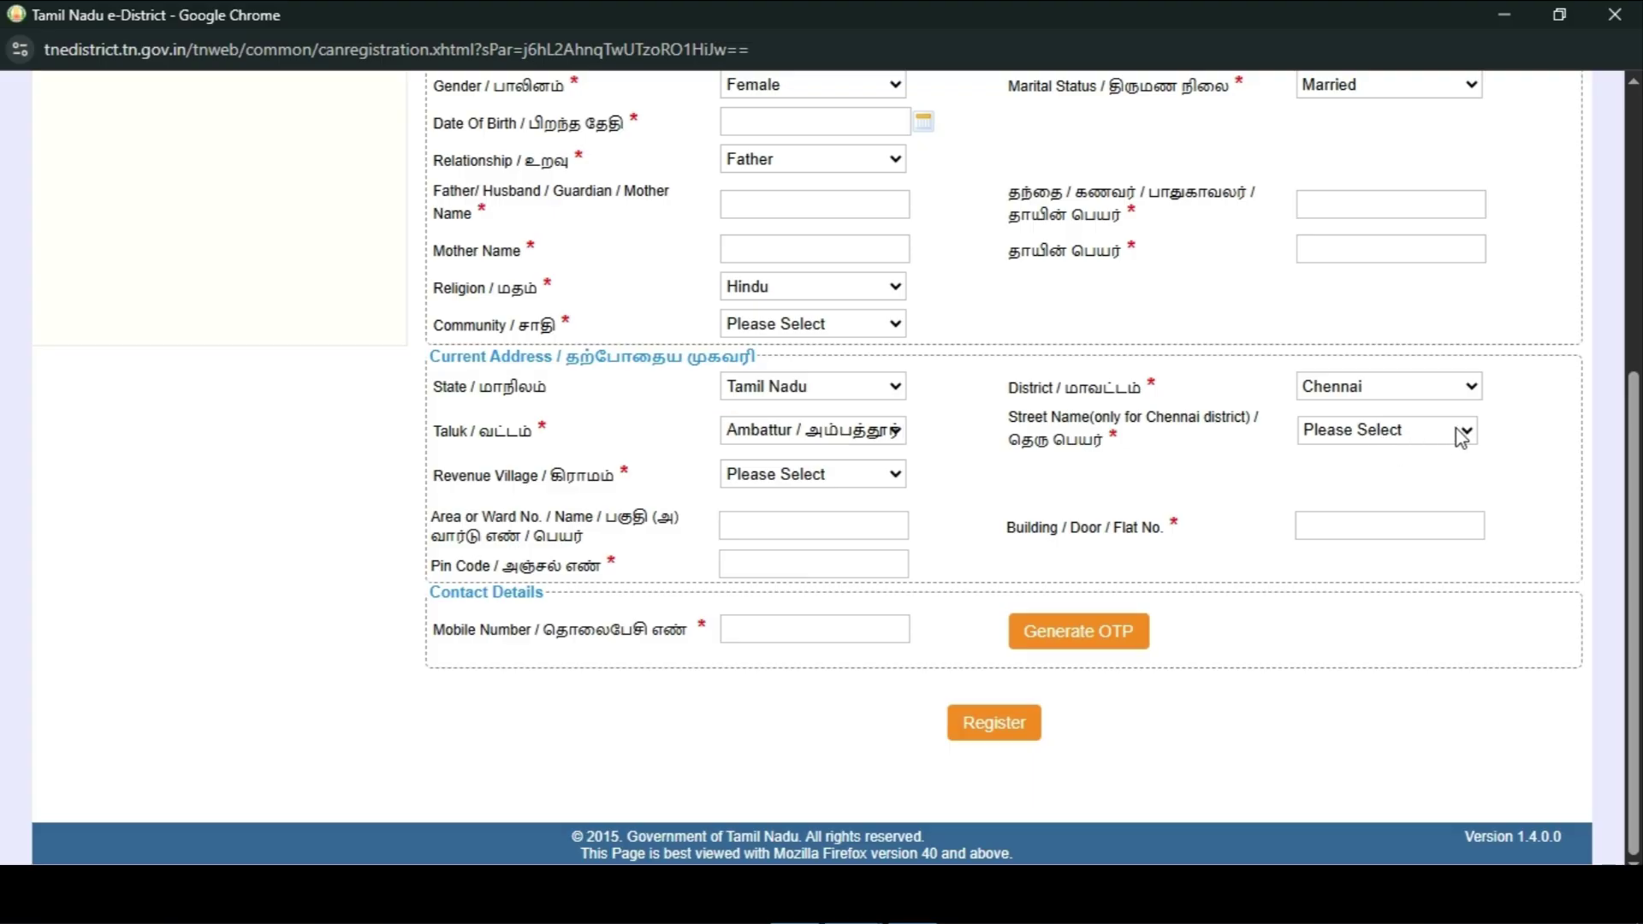
{"action": "left_click", "coordinate": [1282, 437]}
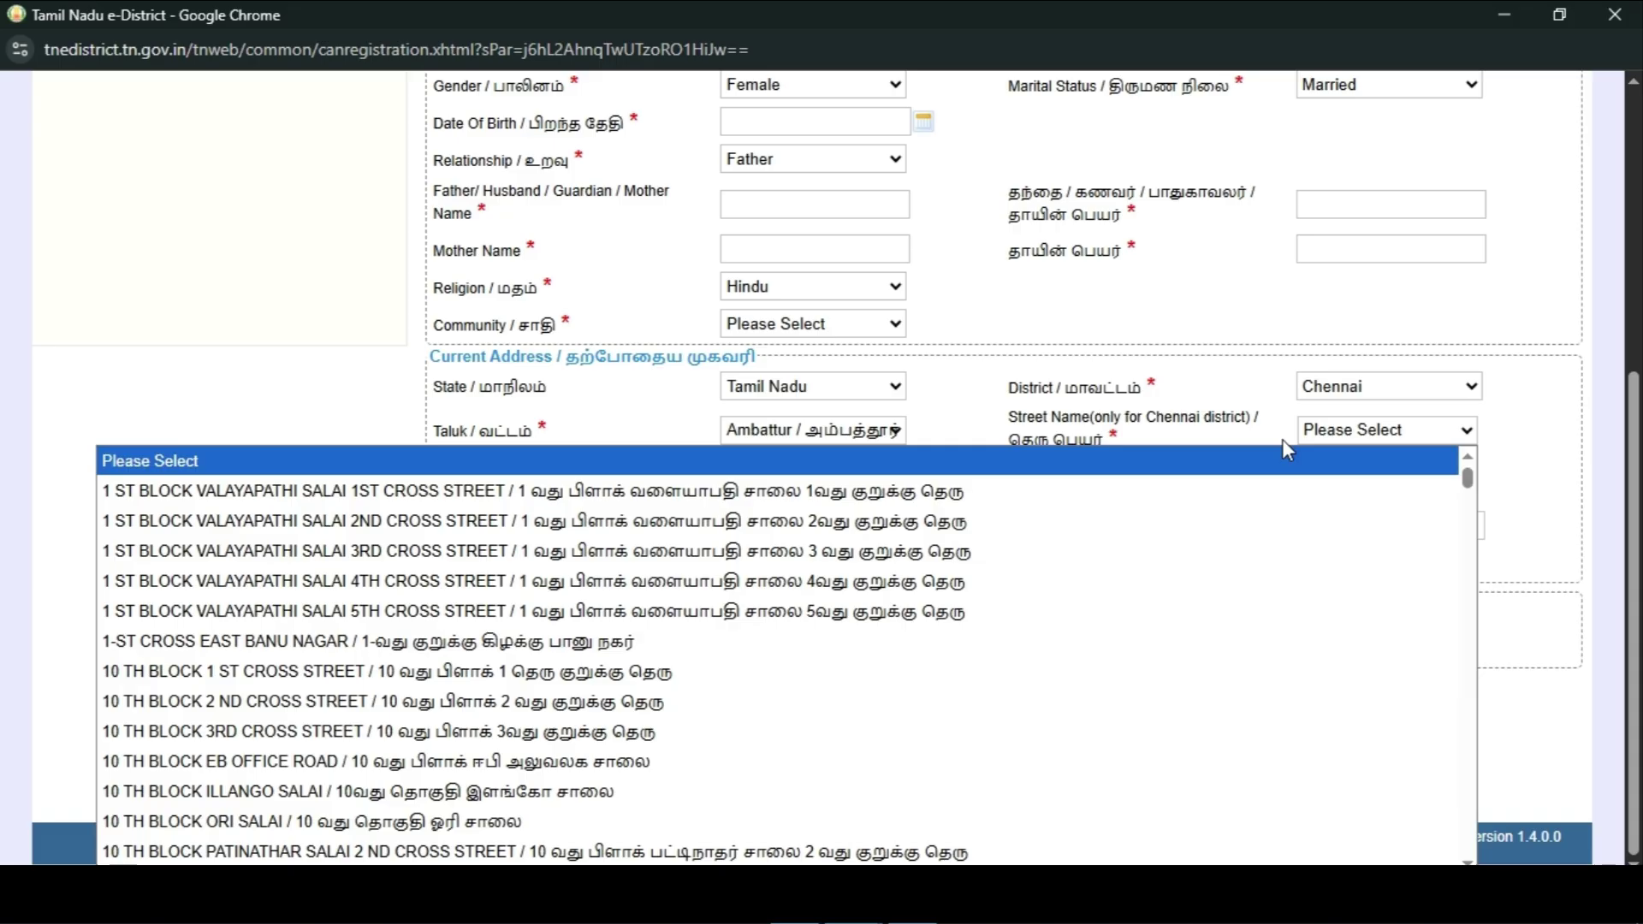
{"action": "scroll", "coordinate": [484, 639], "scroll_direction": "down", "scroll_amount": 10}
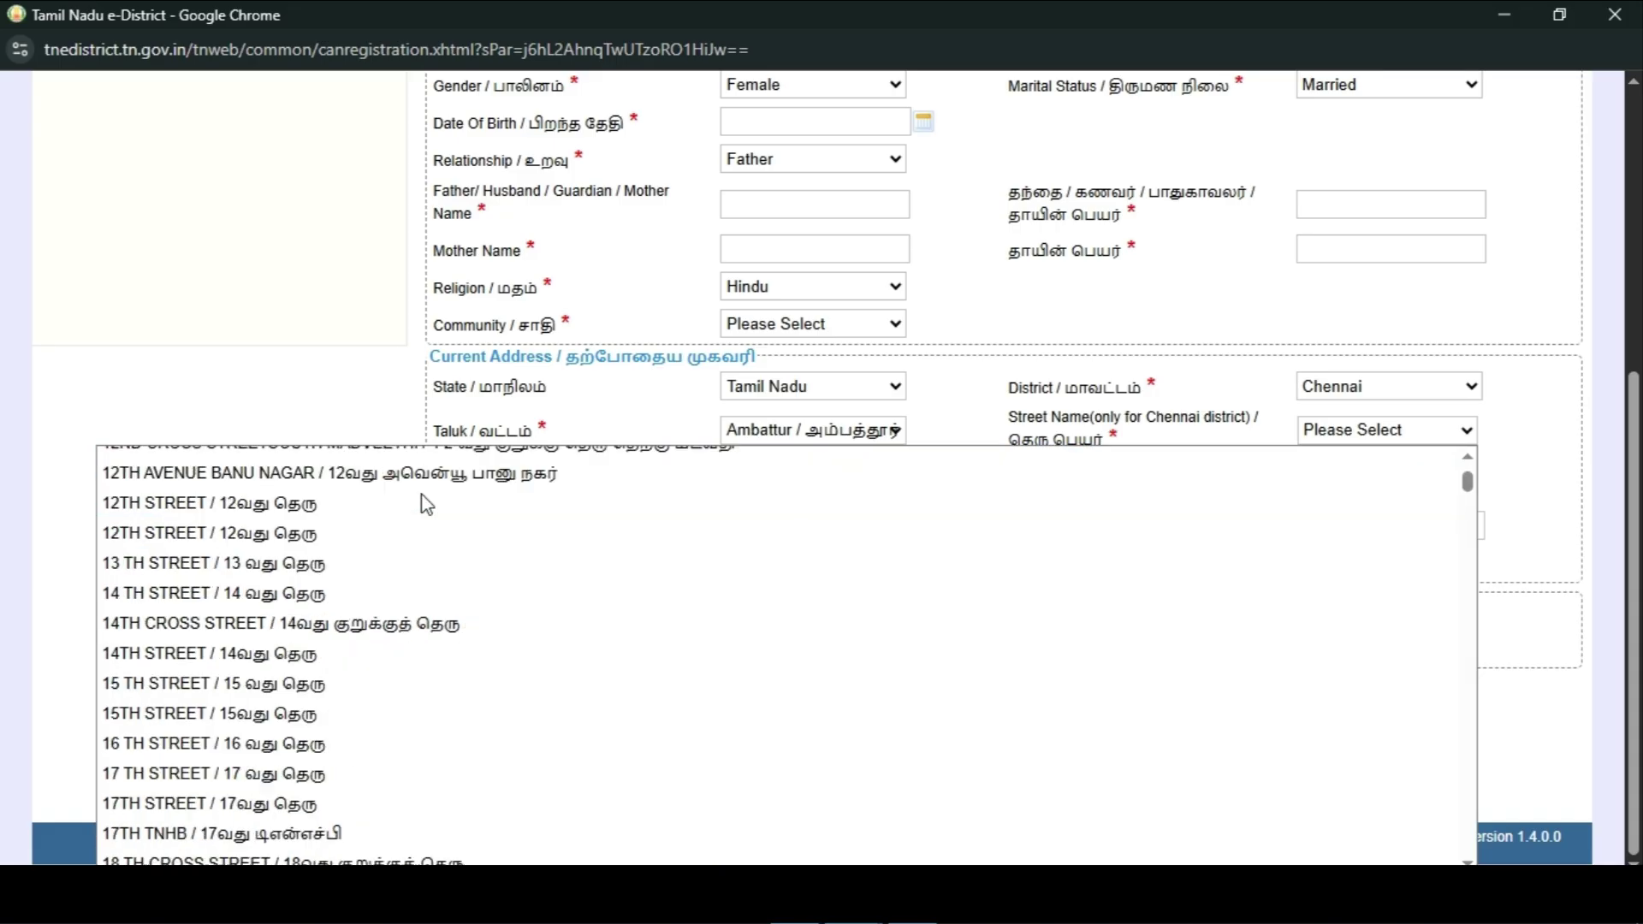
{"action": "left_click", "coordinate": [1272, 433]}
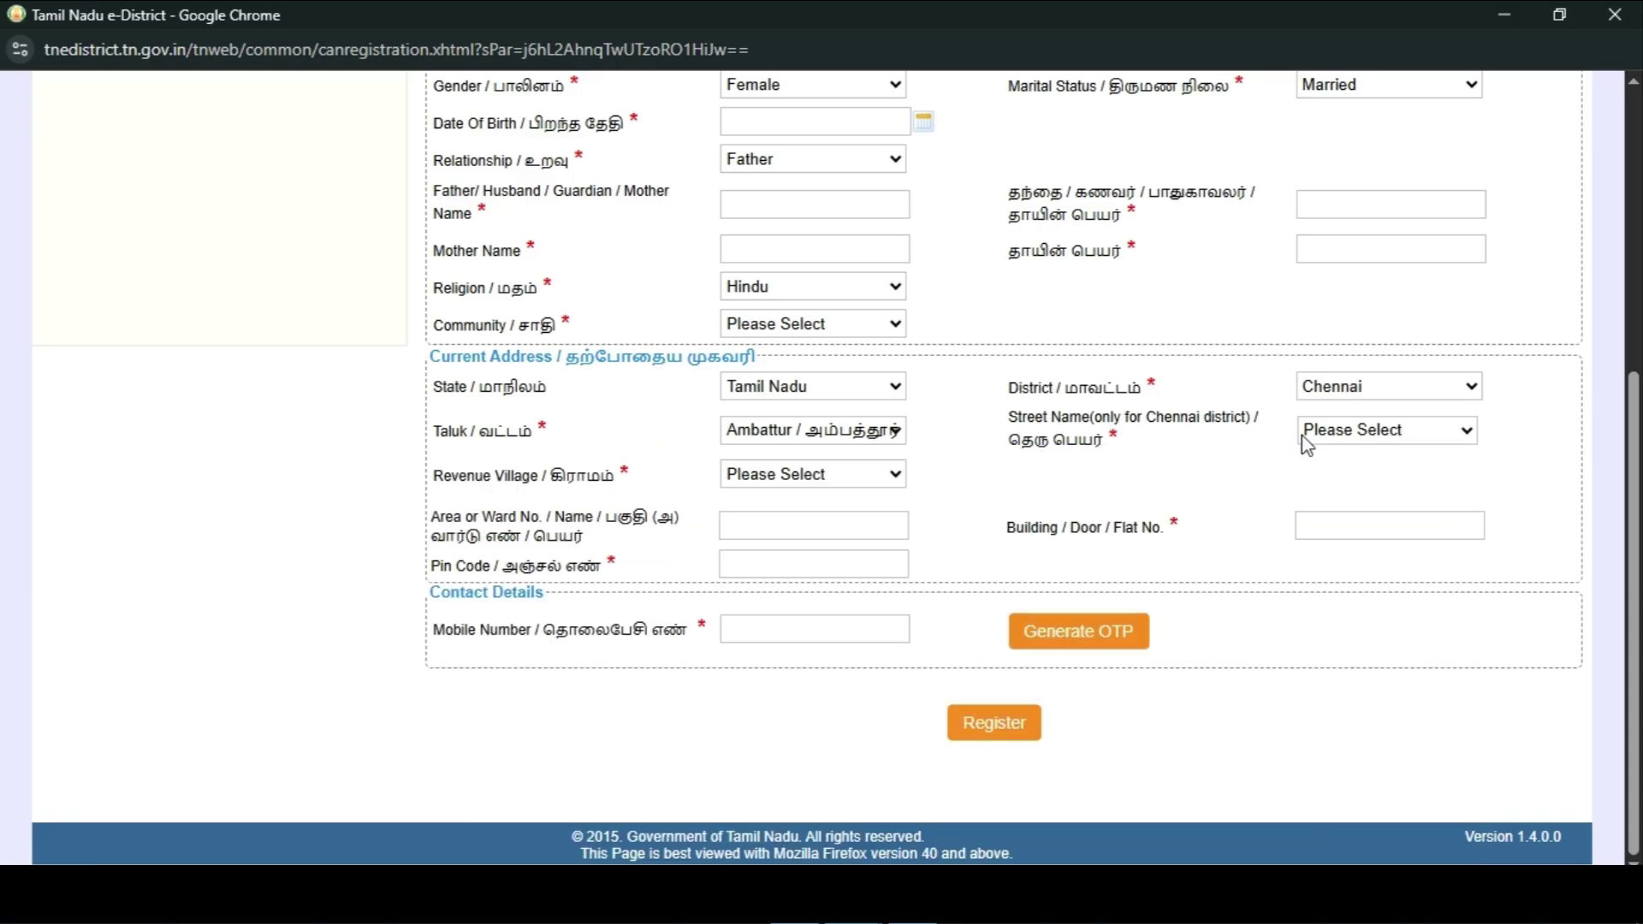
Step: Choose the first listed street for the Chennai address and set the revenue village to Mugapair
{"action": "left_click", "coordinate": [1292, 440]}
{"action": "left_click", "coordinate": [1364, 445]}
{"action": "left_click", "coordinate": [778, 484]}
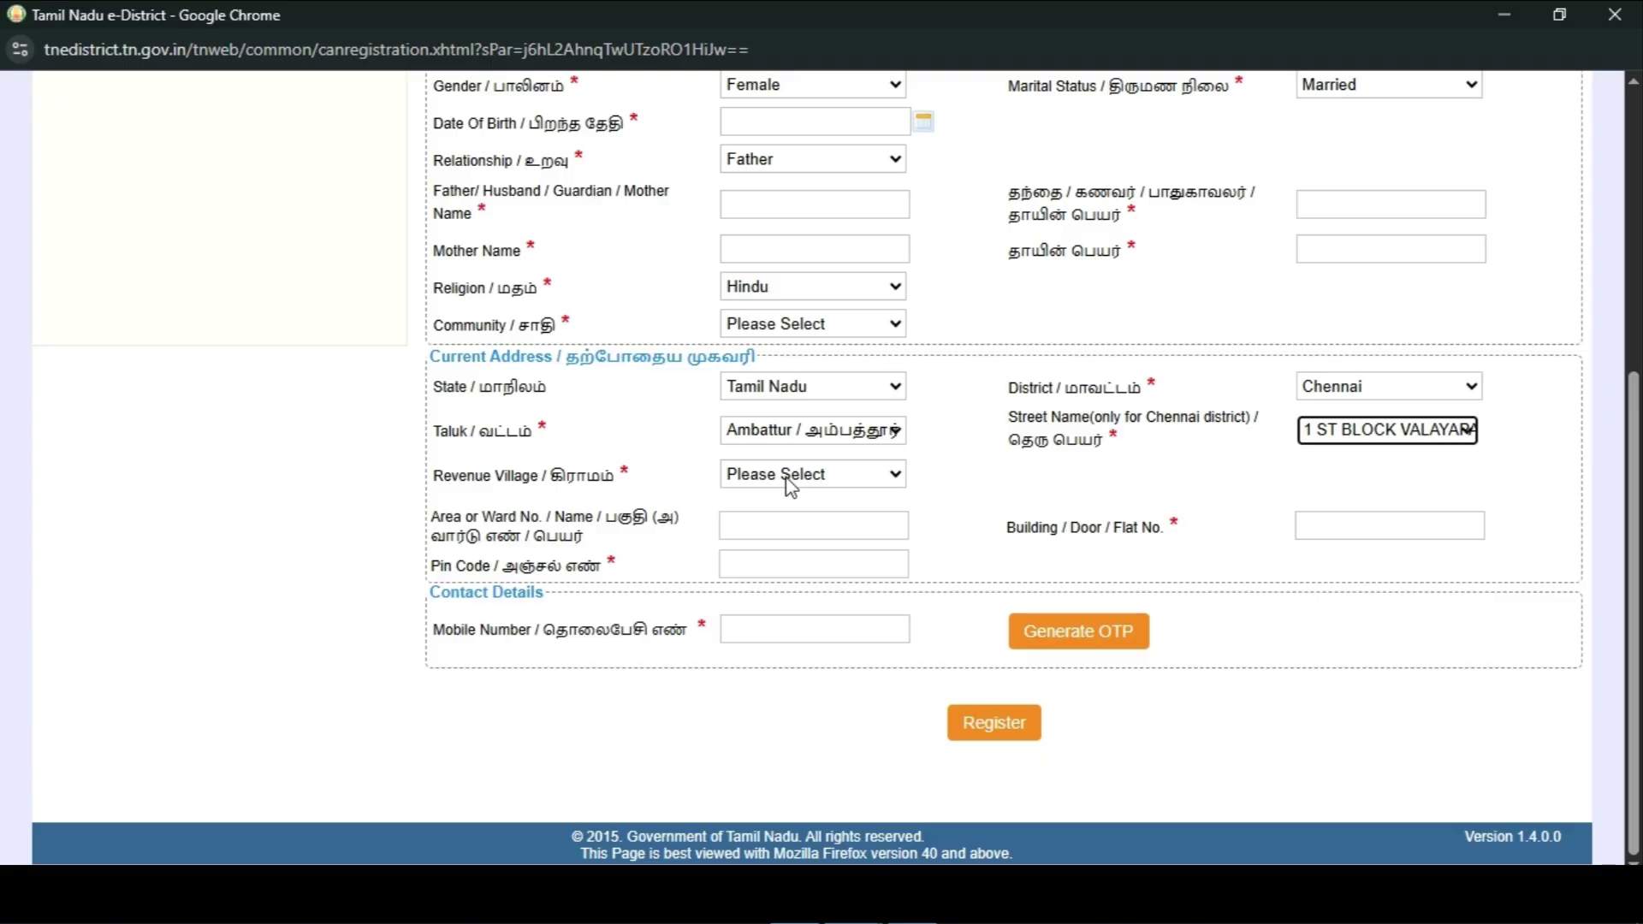
{"action": "left_click", "coordinate": [791, 486]}
{"action": "left_click", "coordinate": [792, 531]}
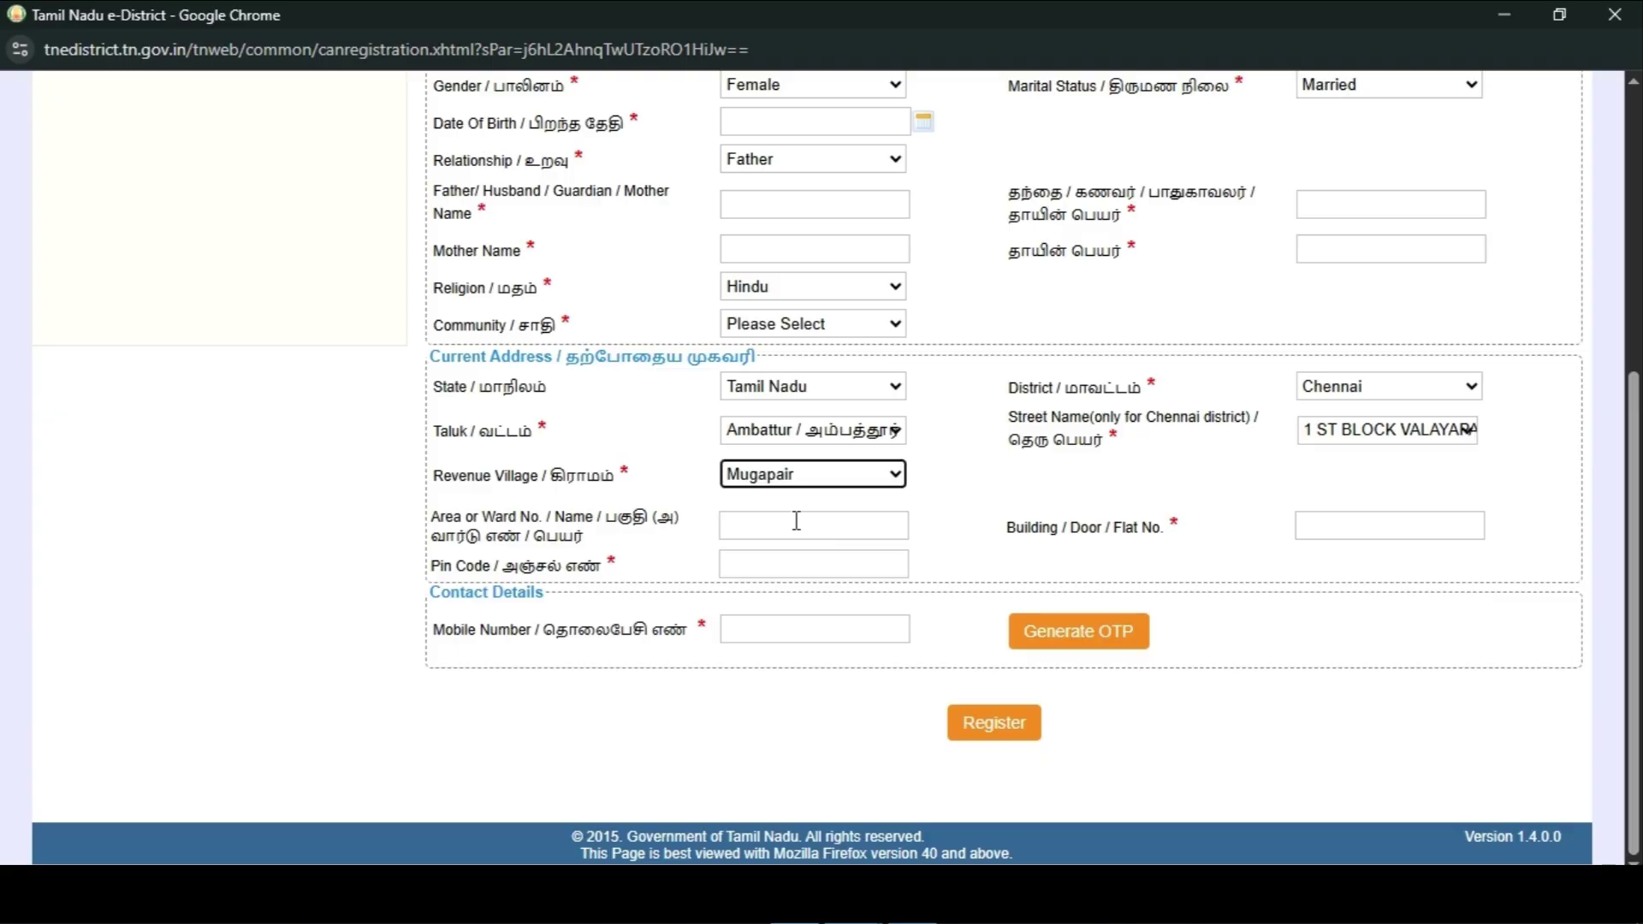
Step: Set the current address's district to Madurai and its taluk to Madurai North
{"action": "left_click", "coordinate": [1372, 395]}
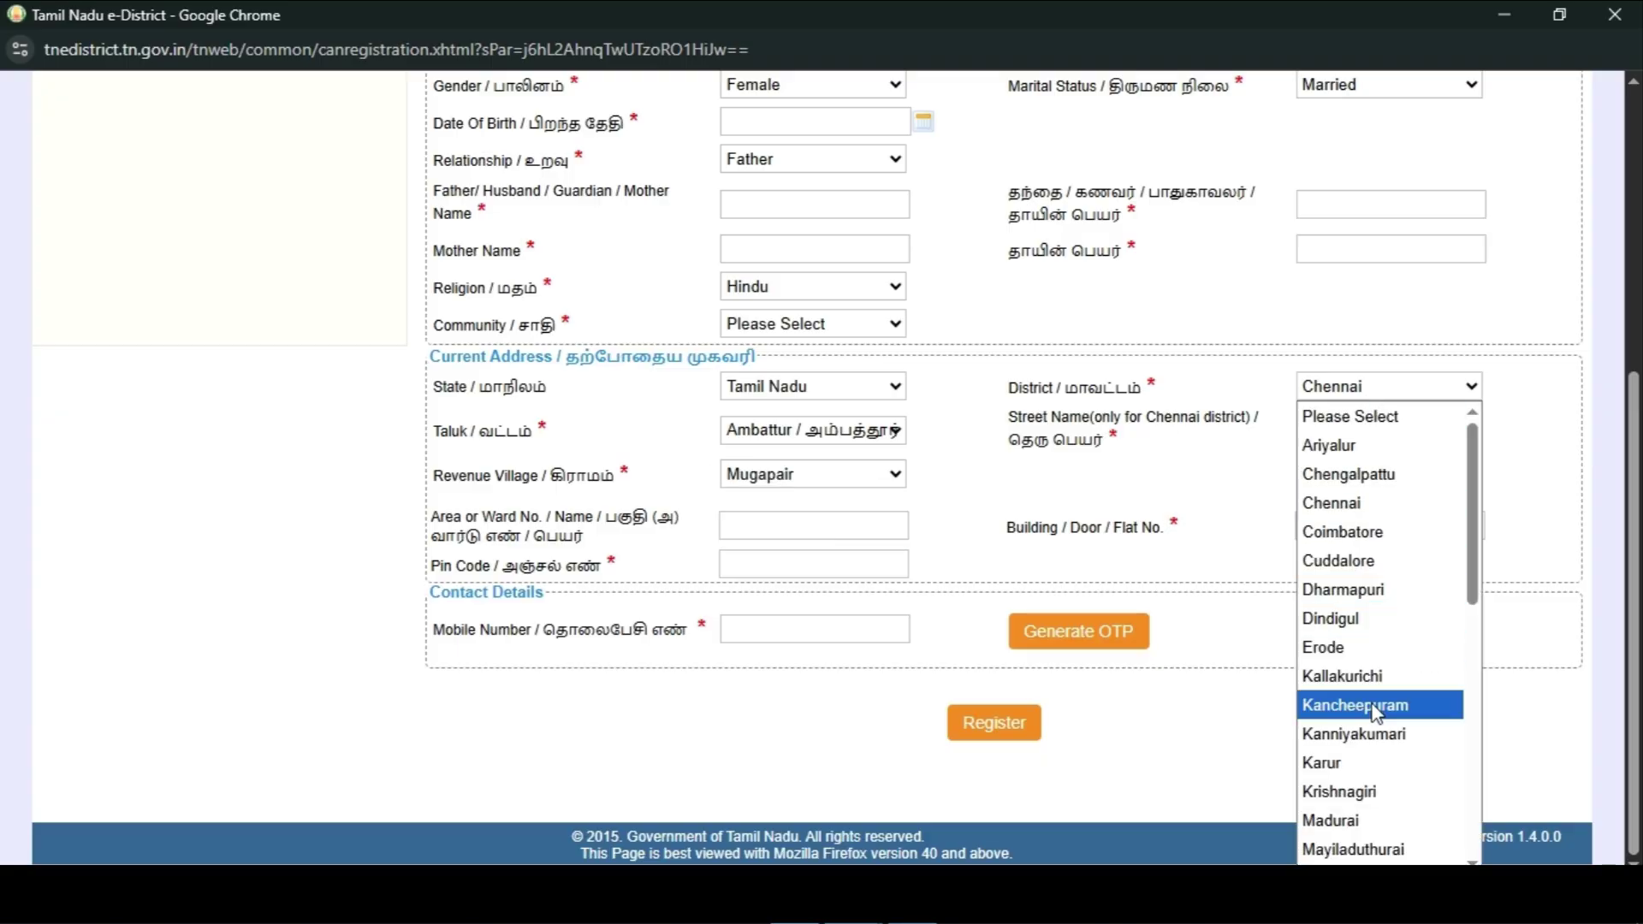
{"action": "left_click", "coordinate": [1346, 823]}
{"action": "left_click", "coordinate": [881, 424]}
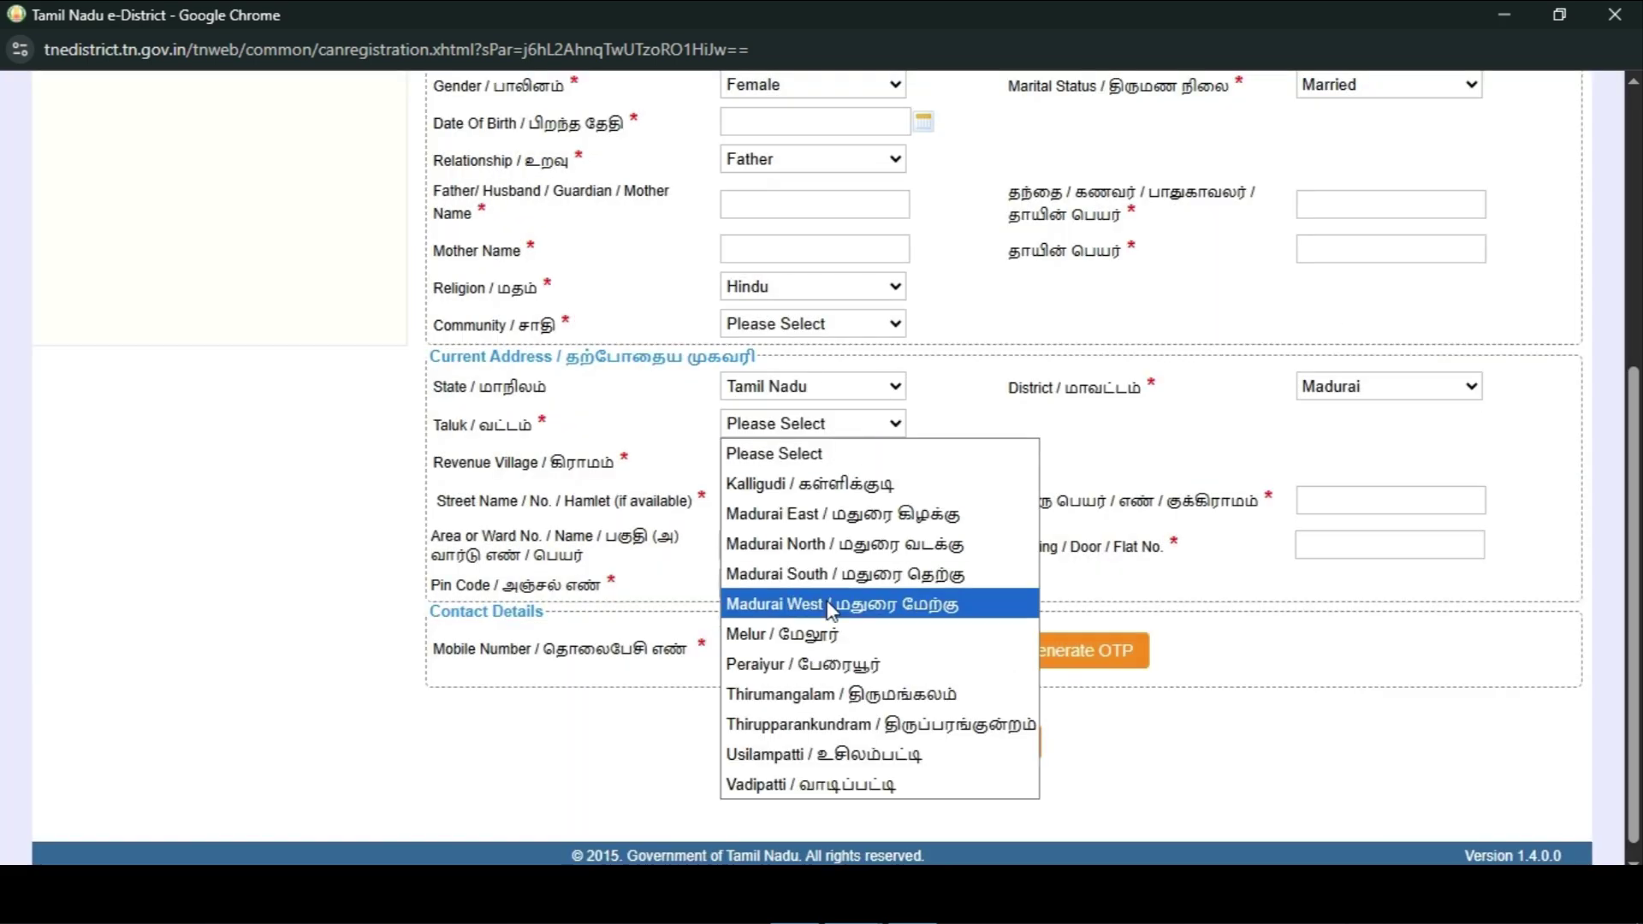
{"action": "left_click", "coordinate": [817, 544]}
Step: Browse the revenue villages offered for the Madurai North taluk
{"action": "left_click", "coordinate": [866, 467]}
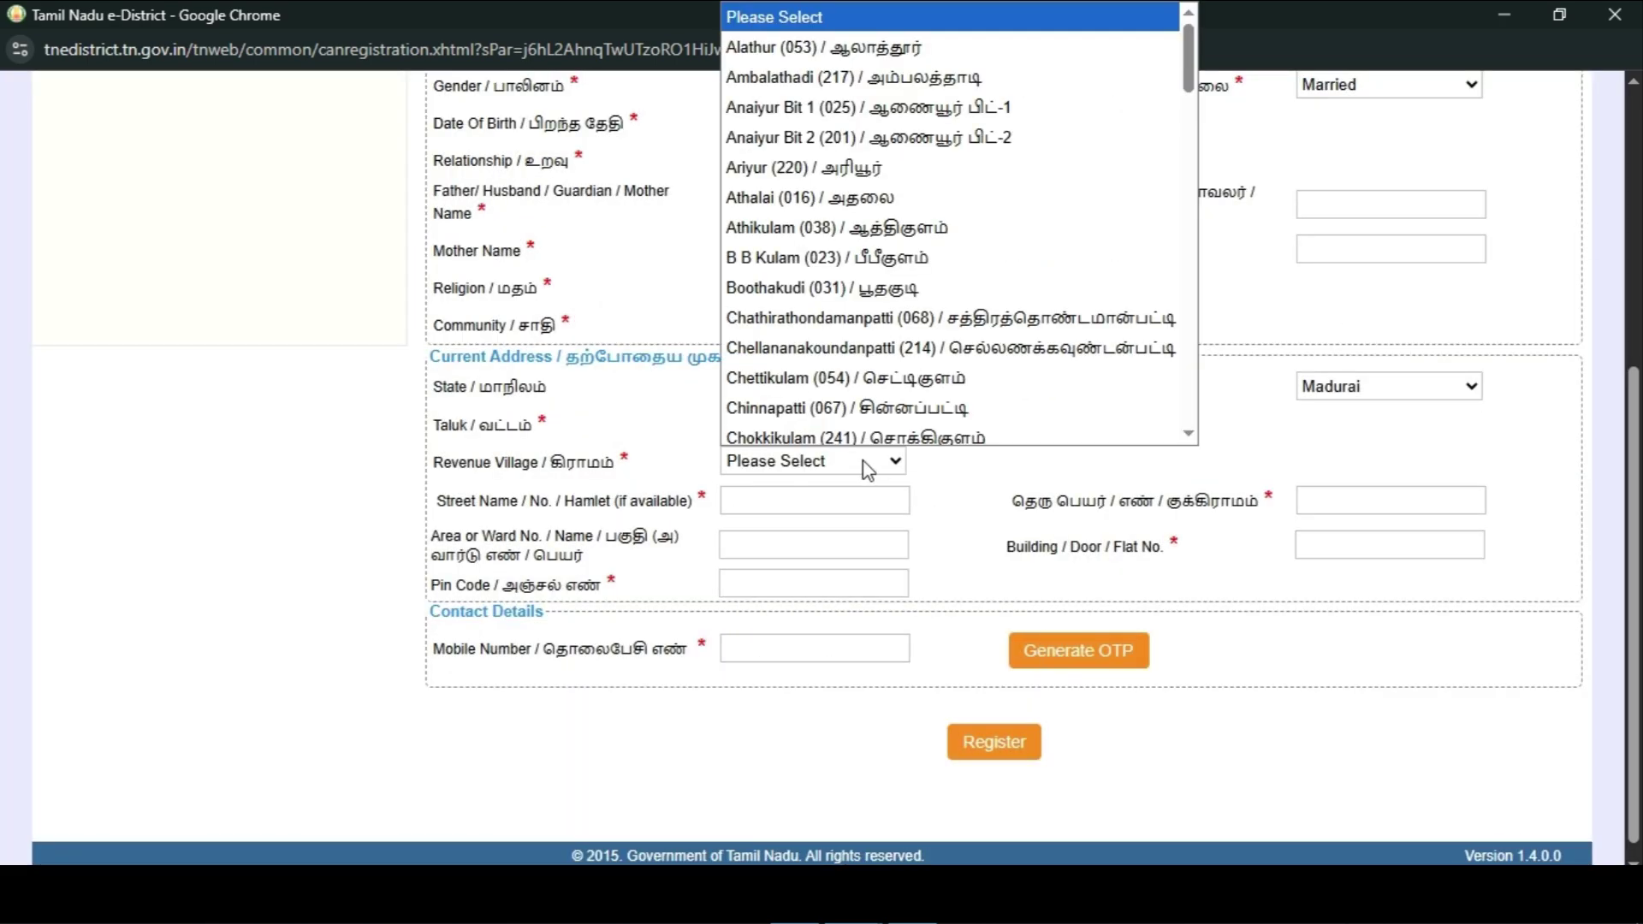
{"action": "scroll", "coordinate": [988, 160], "scroll_direction": "down", "scroll_amount": 20}
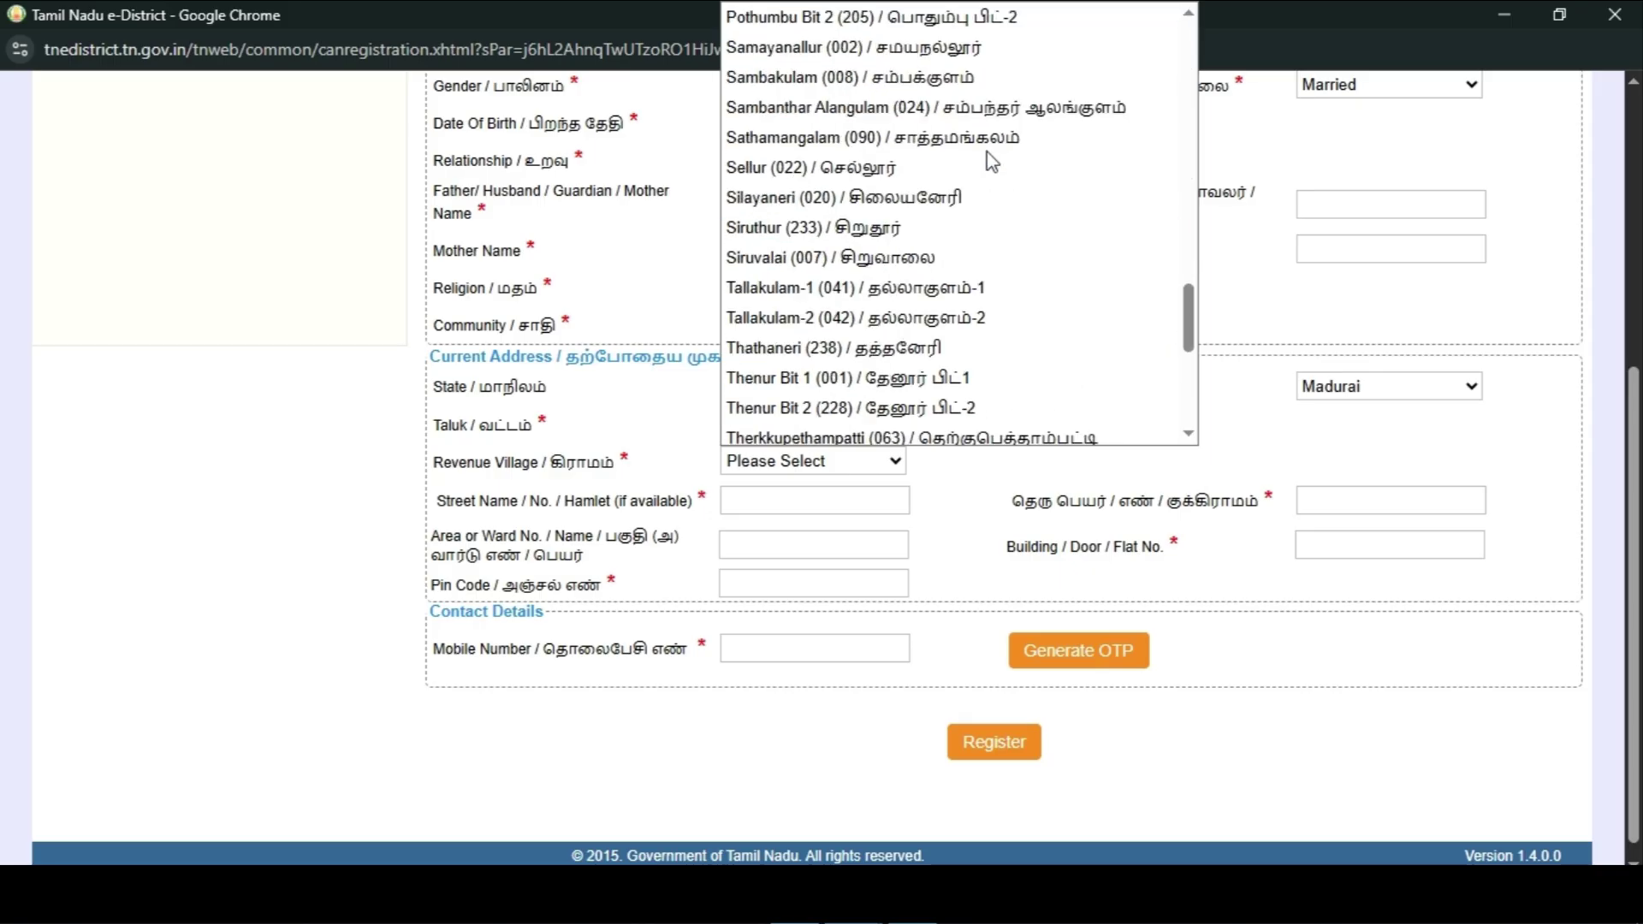
{"action": "scroll", "coordinate": [987, 151], "scroll_direction": "up", "scroll_amount": 20}
{"action": "left_click", "coordinate": [547, 460]}
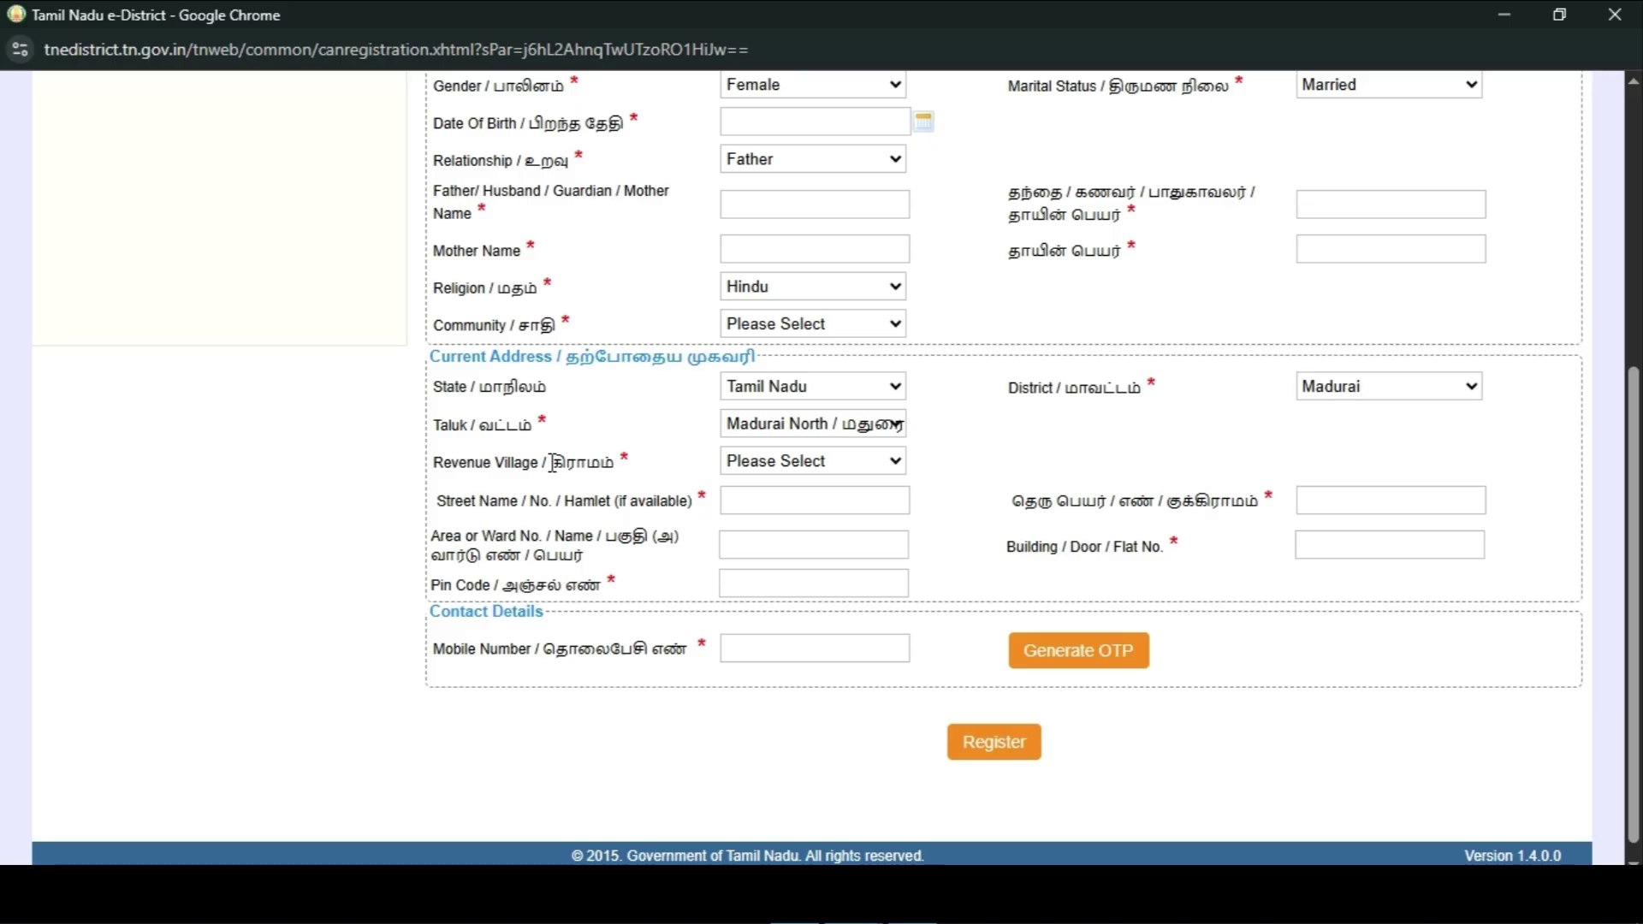
{"action": "left_click", "coordinate": [824, 463]}
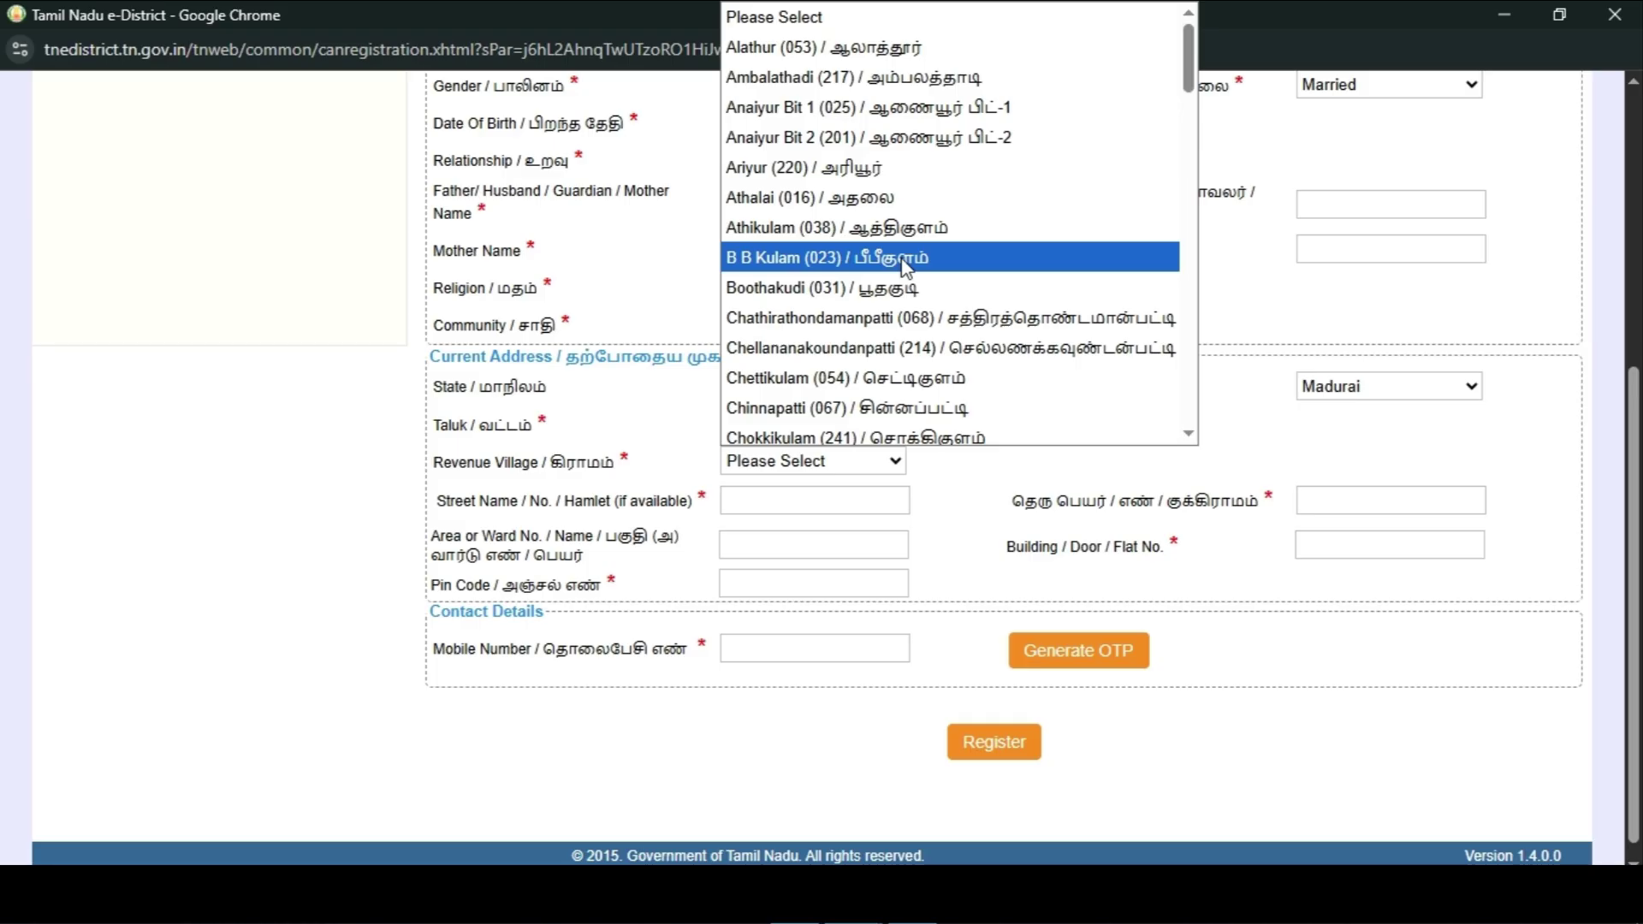
{"action": "scroll", "coordinate": [911, 205], "scroll_direction": "down", "scroll_amount": 15}
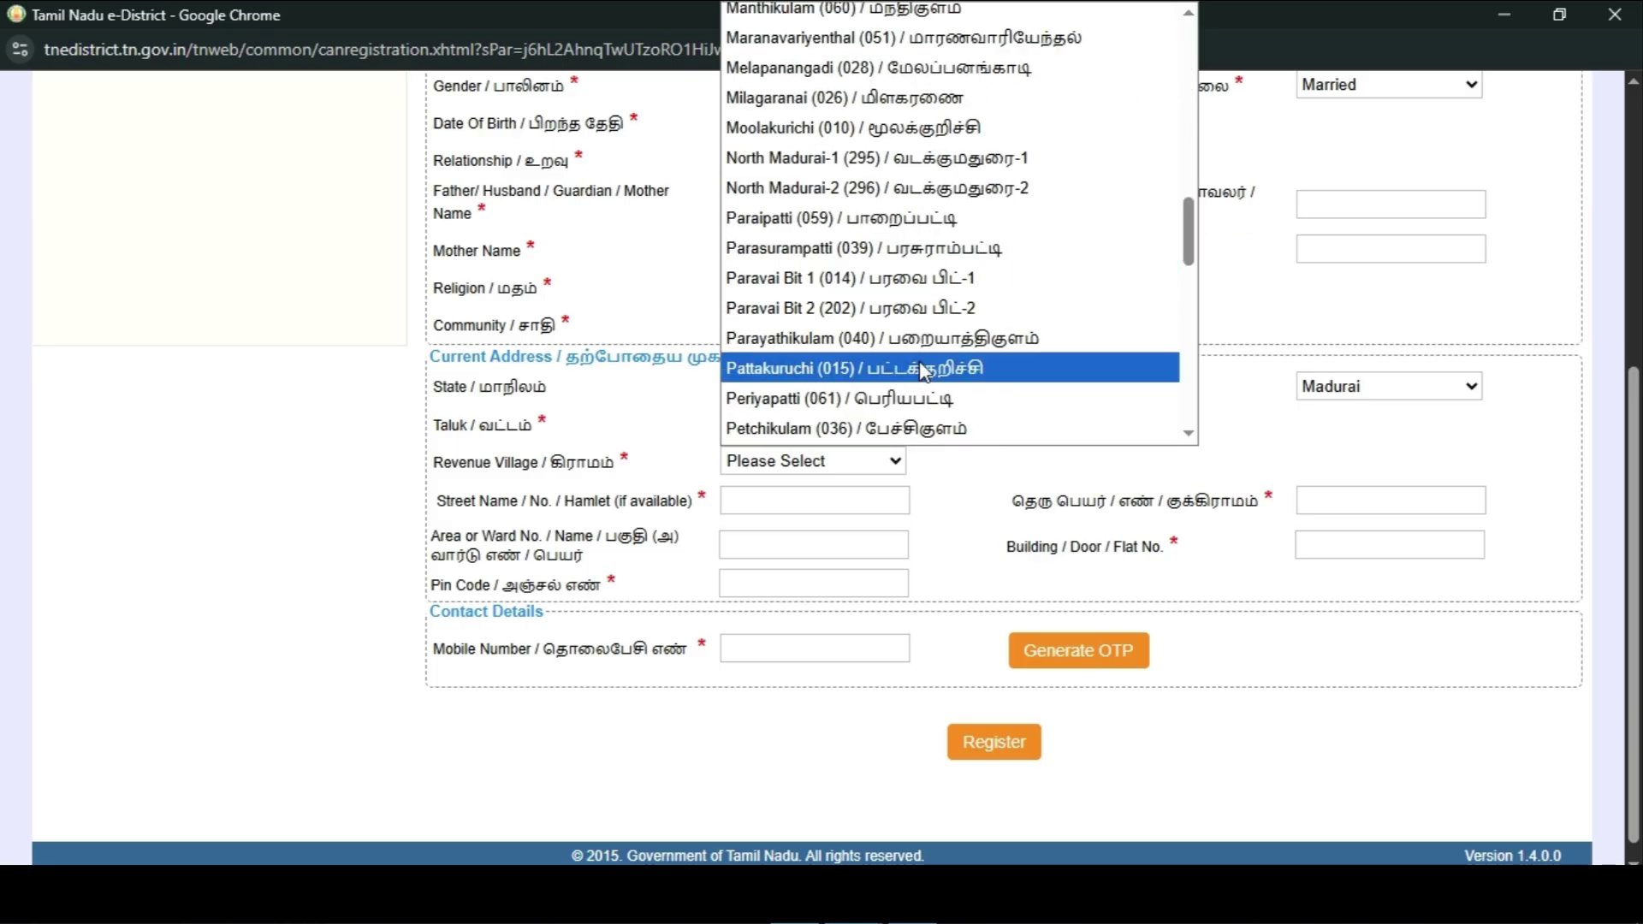
{"action": "scroll", "coordinate": [922, 368], "scroll_direction": "up", "scroll_amount": 5}
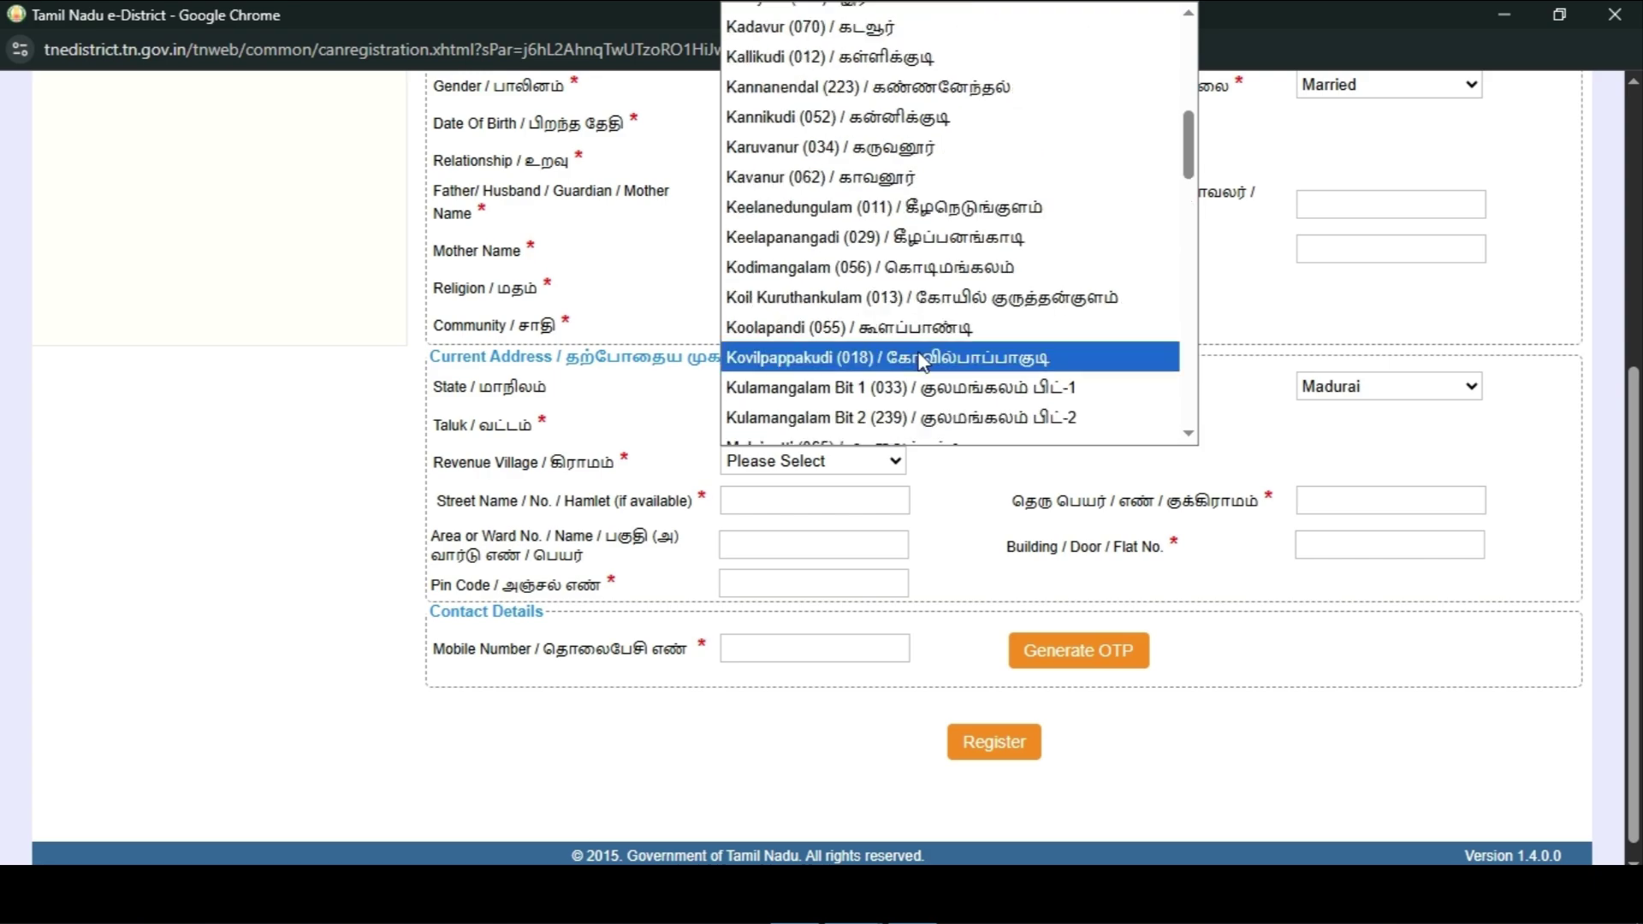
{"action": "left_click", "coordinate": [943, 468]}
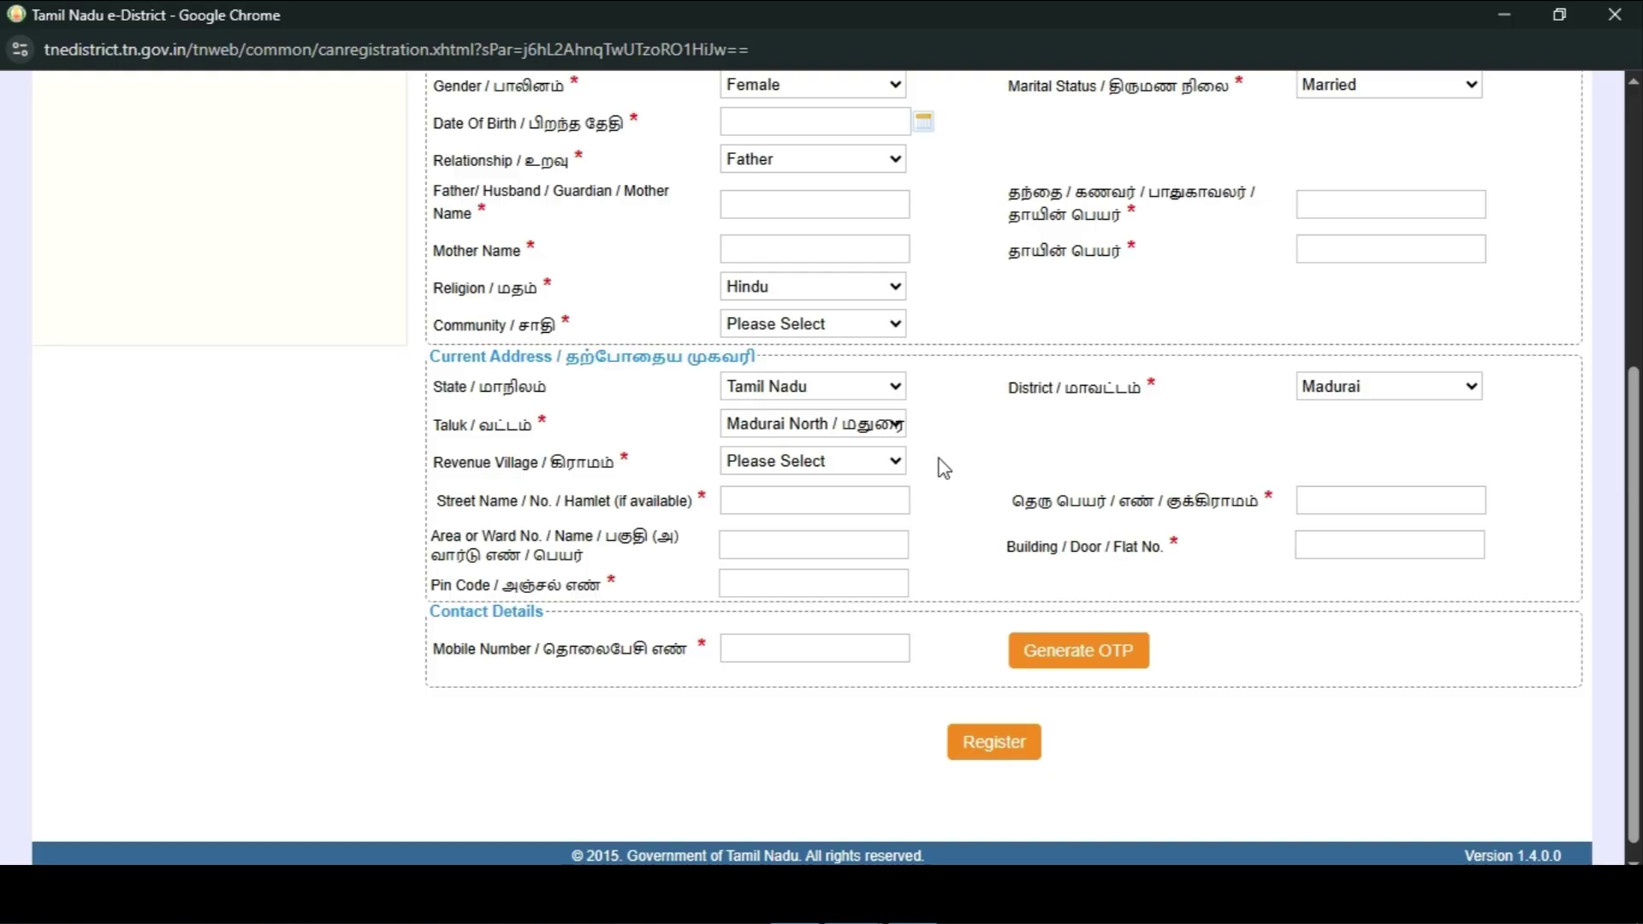
Step: Set the revenue village of the current address to Ariyur (220)
{"action": "left_click", "coordinate": [873, 462]}
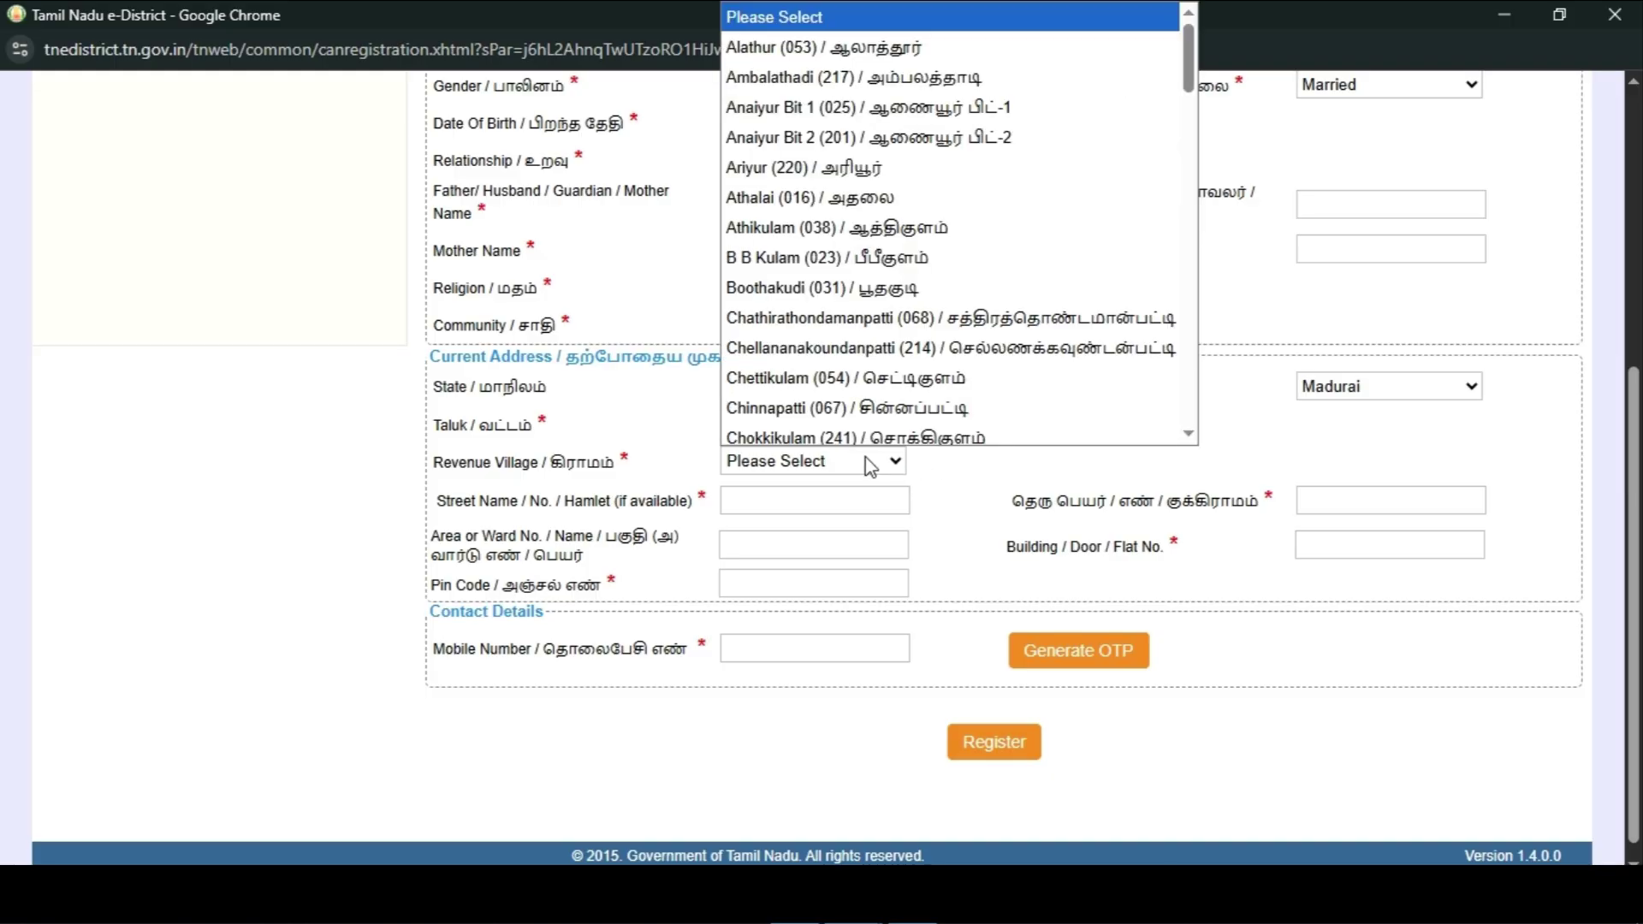
{"action": "scroll", "coordinate": [905, 232], "scroll_direction": "down", "scroll_amount": 5}
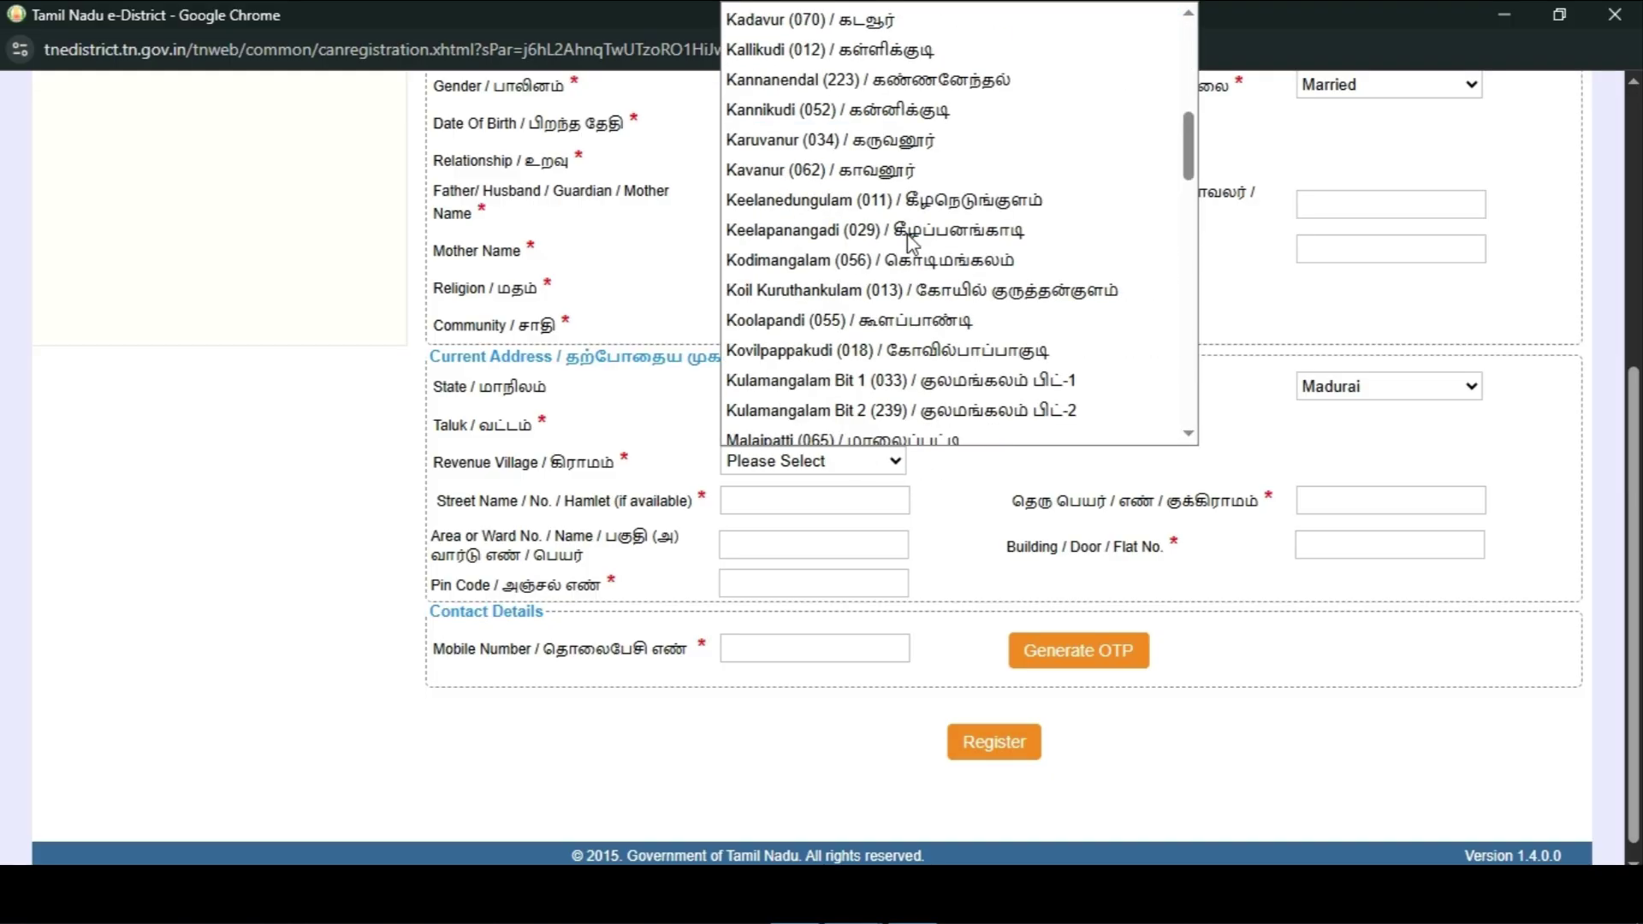
{"action": "scroll", "coordinate": [907, 236], "scroll_direction": "up", "scroll_amount": 5}
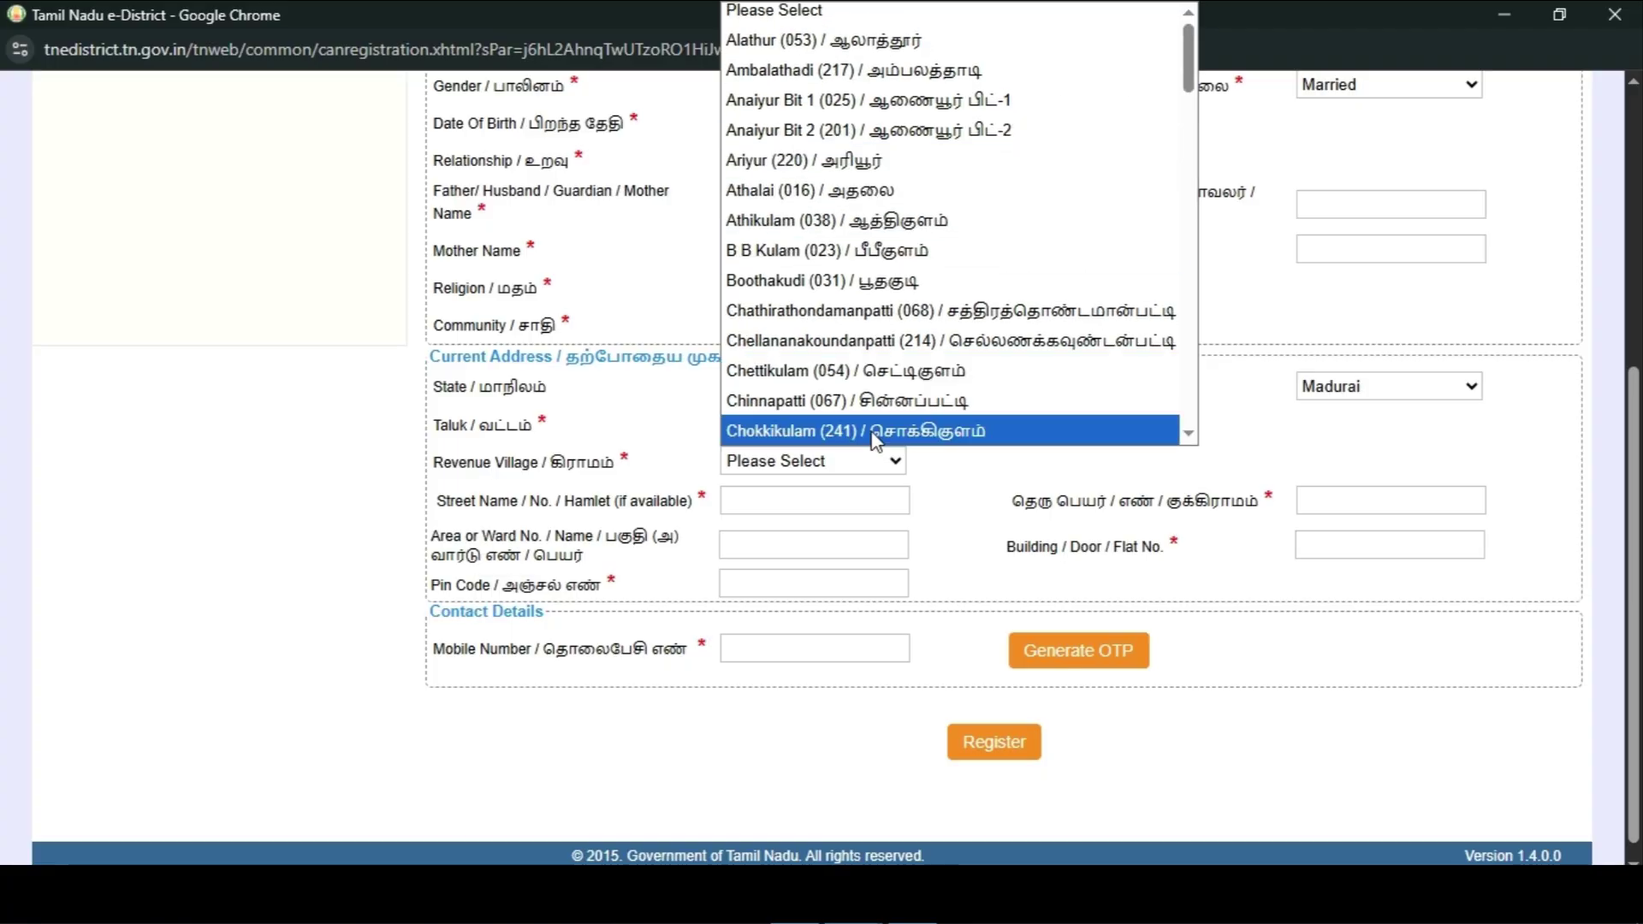
{"action": "left_click", "coordinate": [801, 158]}
{"action": "scroll", "coordinate": [932, 374], "scroll_direction": "down", "scroll_amount": 1}
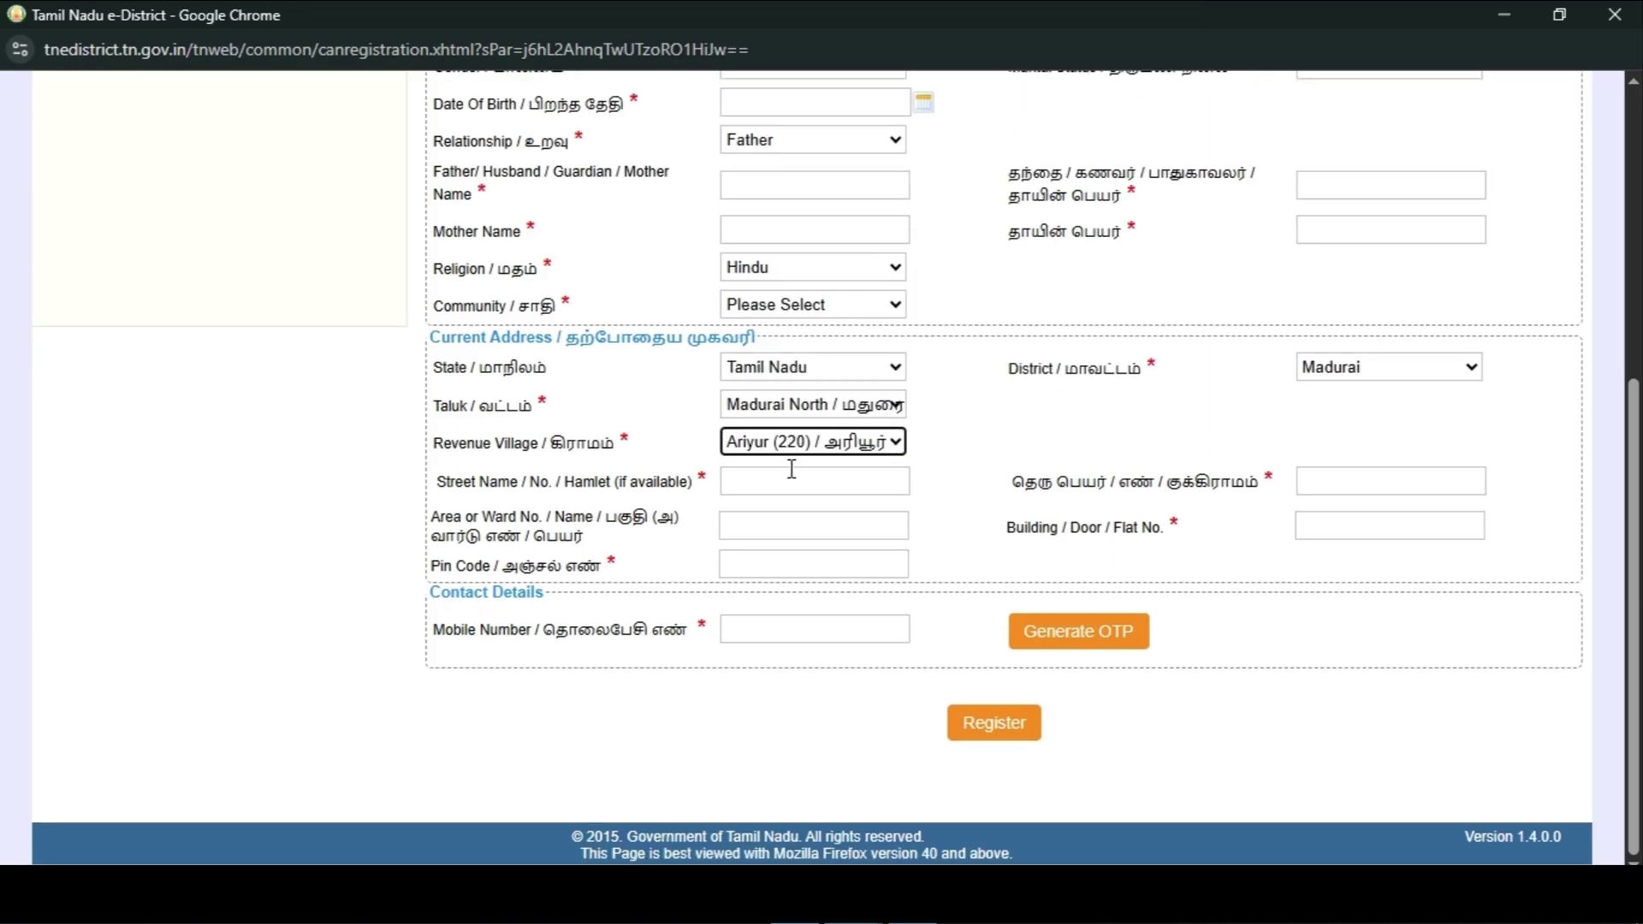
Step: Go through the English and Tamil street name, area or ward, building number and pin code fields
{"action": "left_click", "coordinate": [785, 469]}
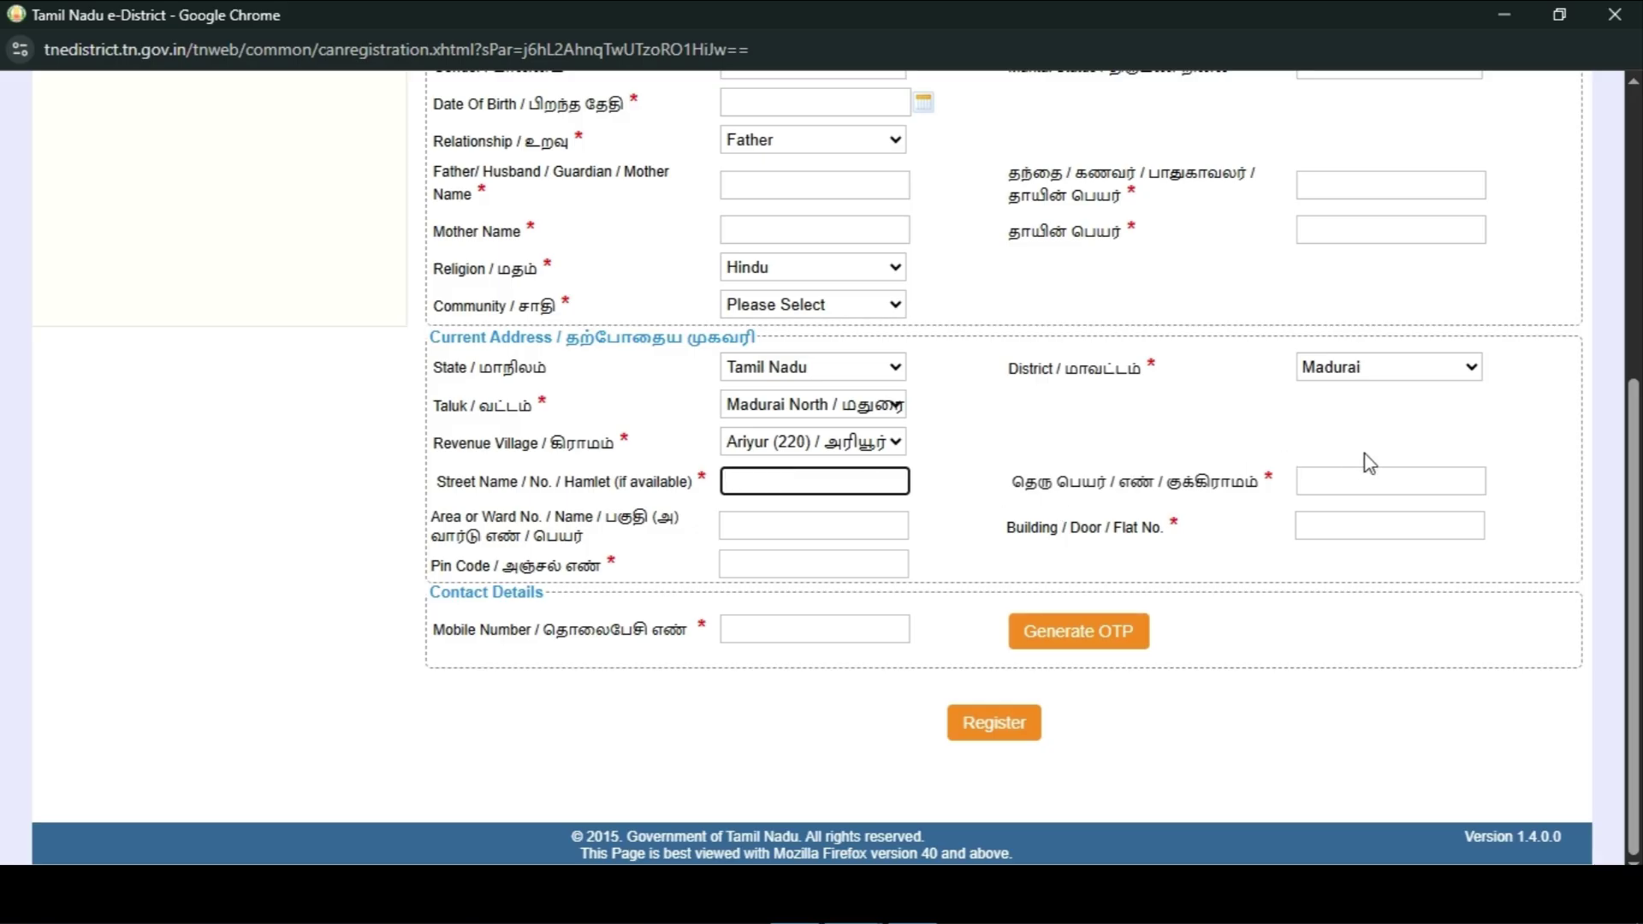
{"action": "left_click", "coordinate": [1380, 473]}
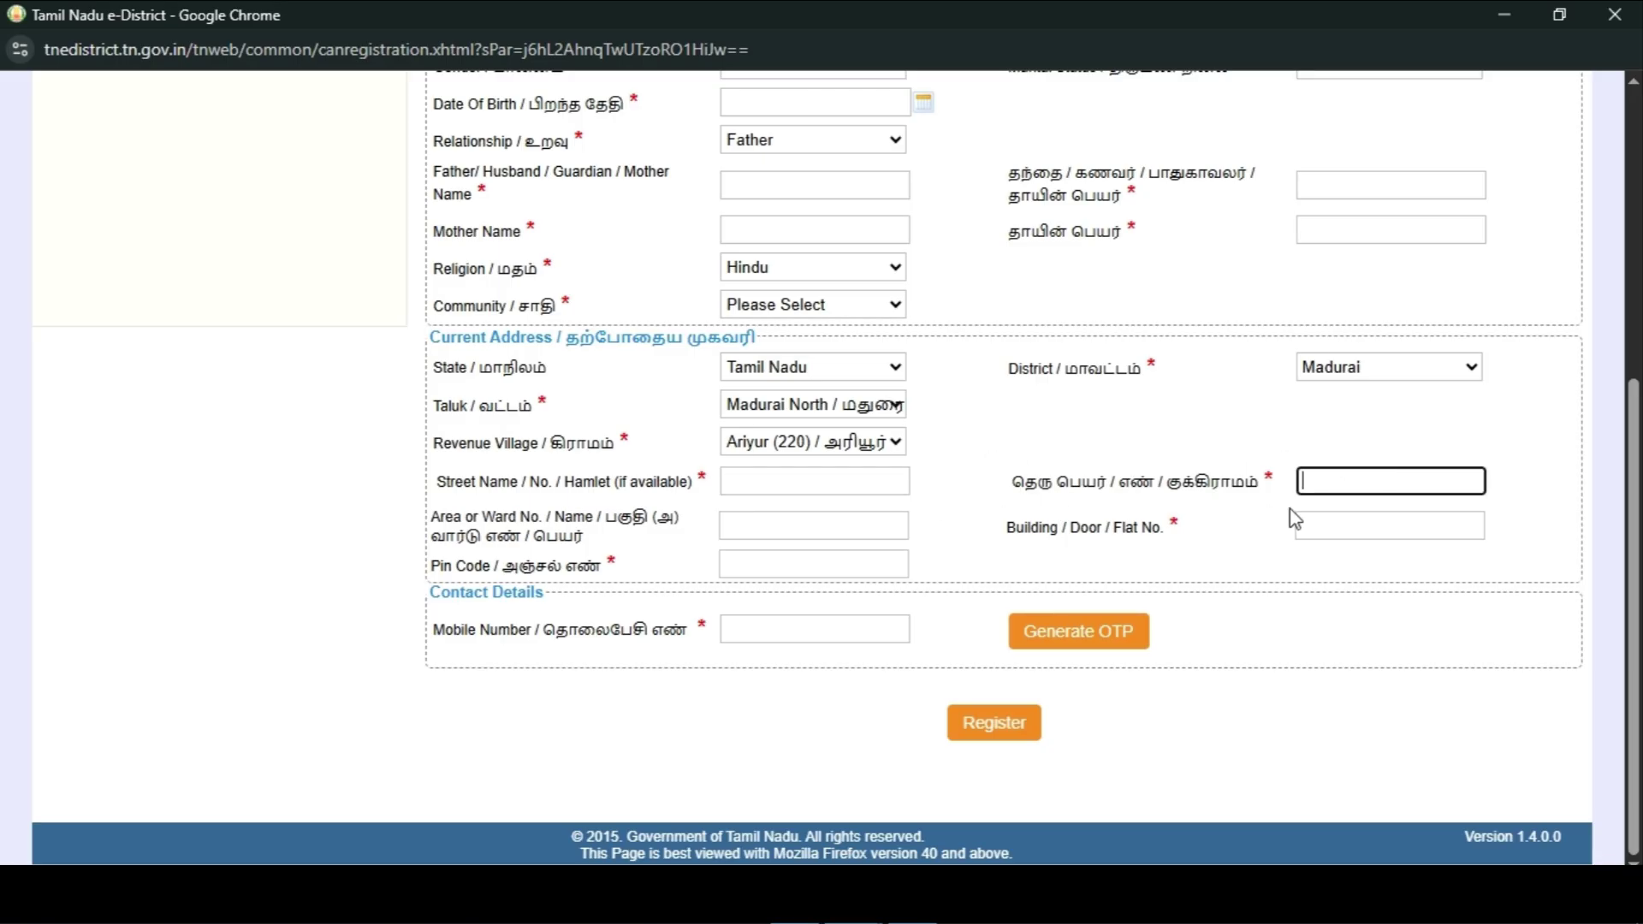
{"action": "left_click_drag", "start_coordinate": [433, 518], "coordinate": [717, 537]}
{"action": "left_click", "coordinate": [718, 539]}
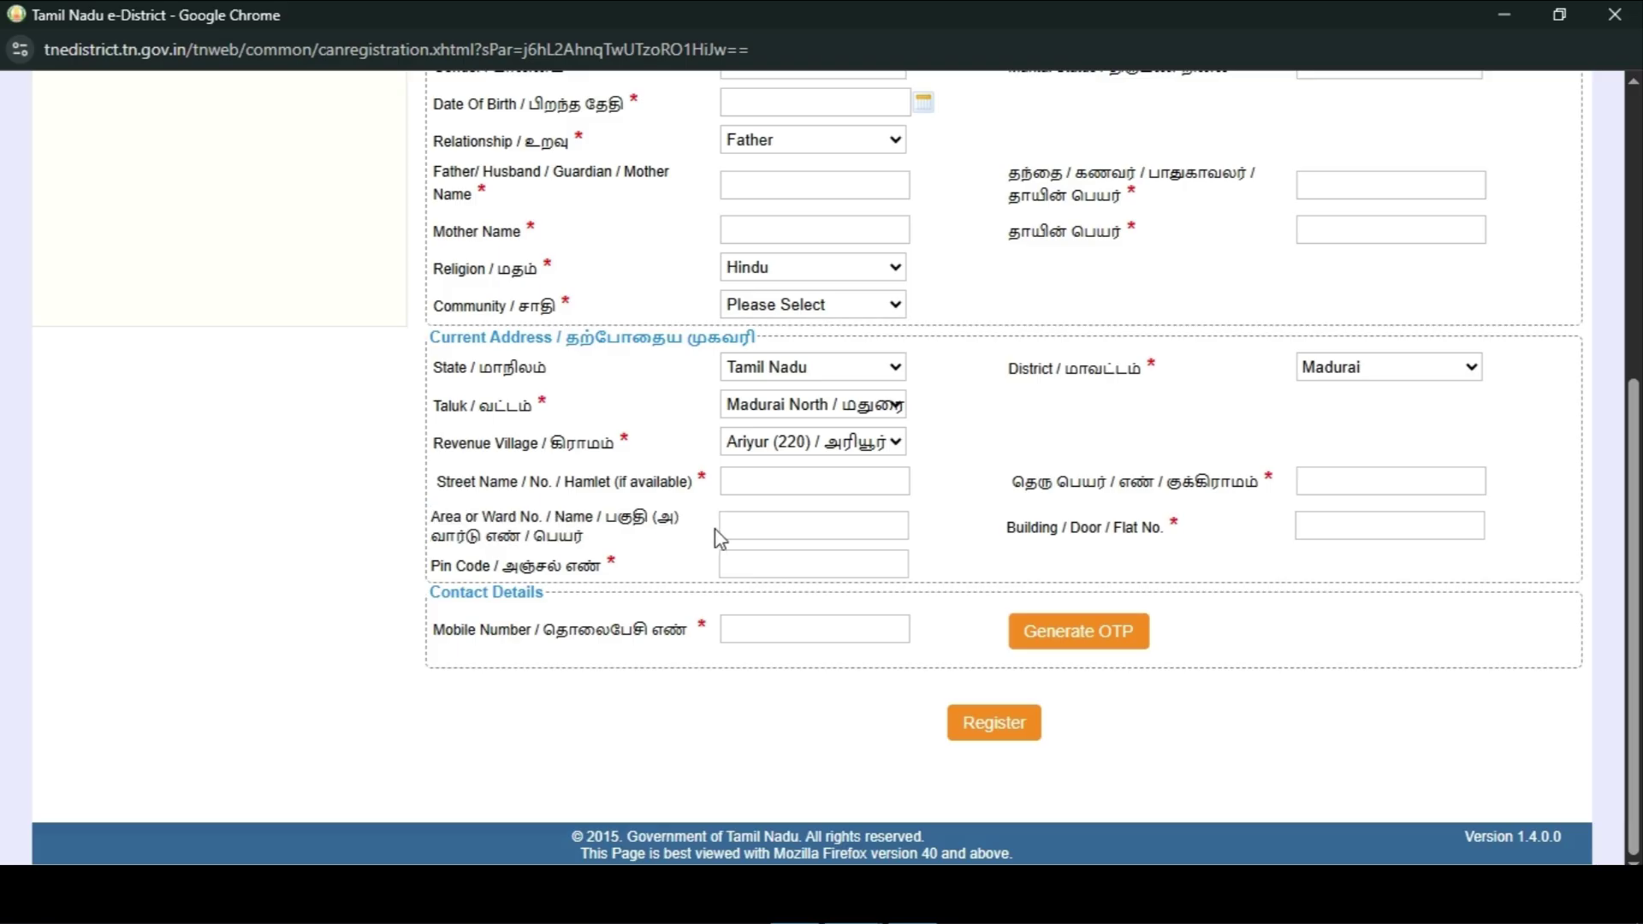
{"action": "left_click", "coordinate": [1298, 524]}
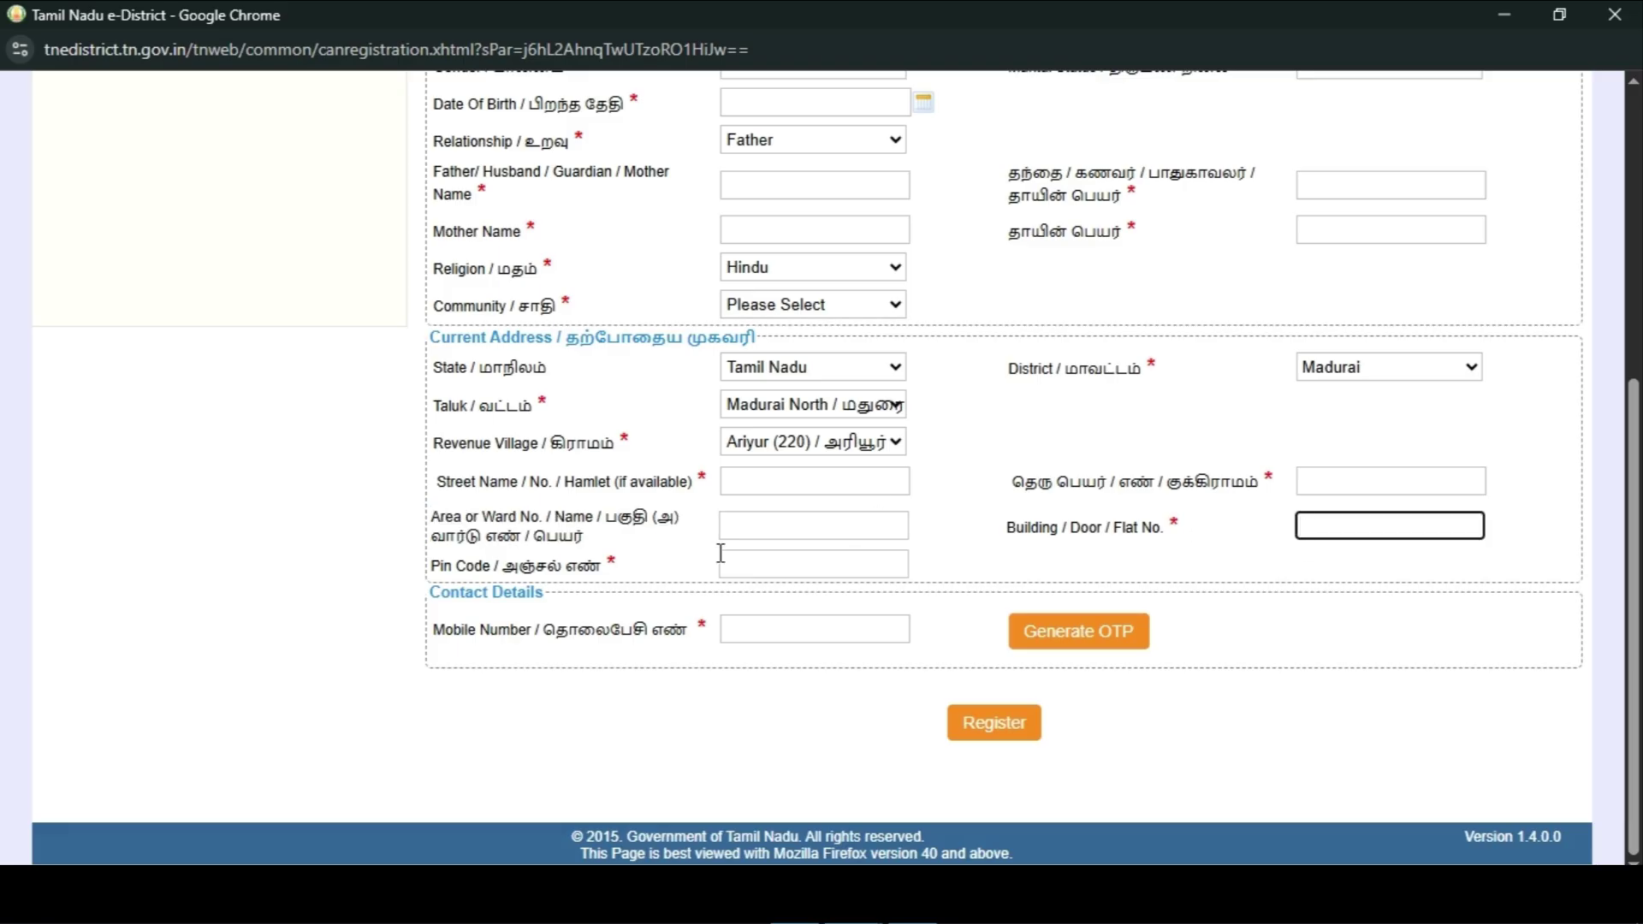
{"action": "left_click", "coordinate": [741, 572]}
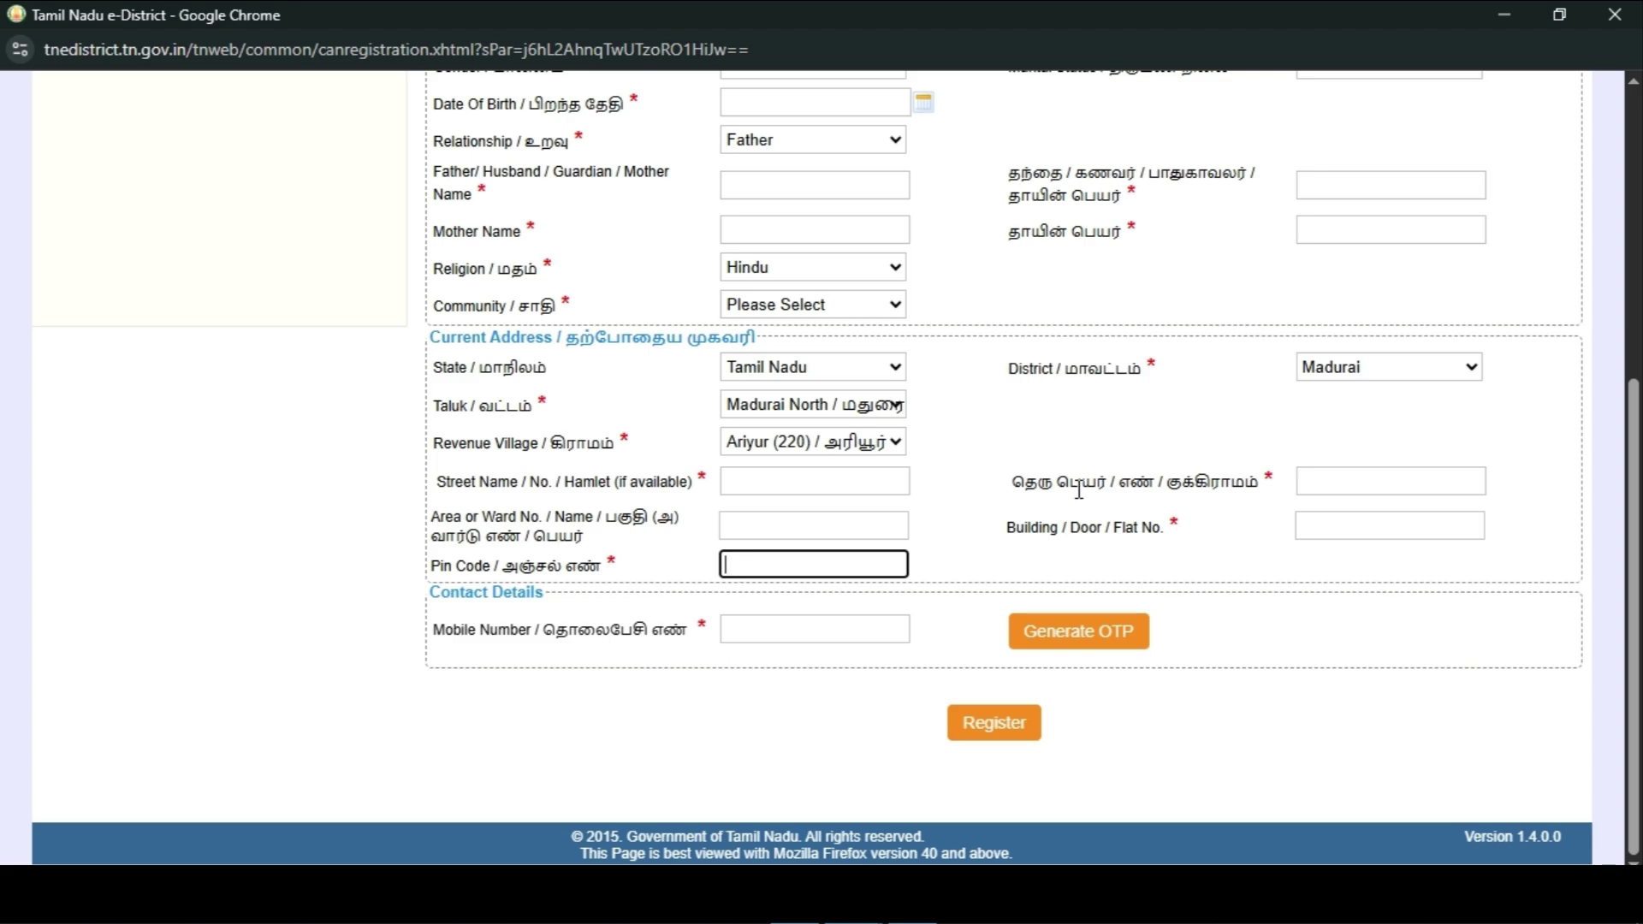
Step: Review the registration form from the applicant's identity details down to the current address and contact details
{"action": "scroll", "coordinate": [1079, 490], "scroll_direction": "up", "scroll_amount": 5}
{"action": "scroll", "coordinate": [1075, 411], "scroll_direction": "down", "scroll_amount": 4}
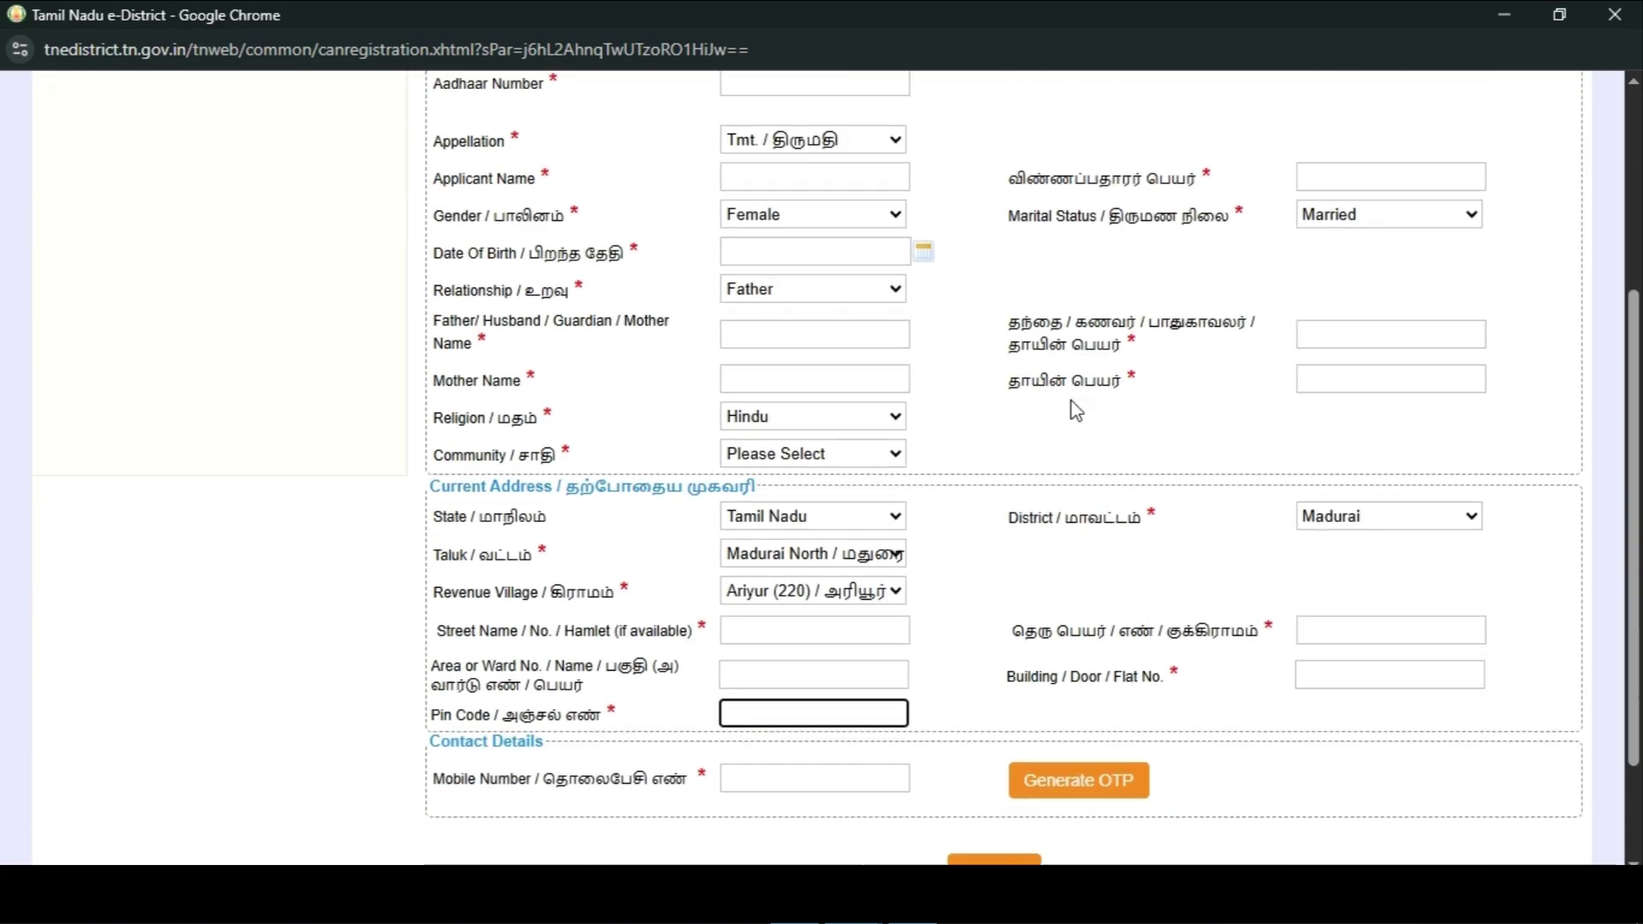
{"action": "scroll", "coordinate": [1076, 411], "scroll_direction": "down", "scroll_amount": 2}
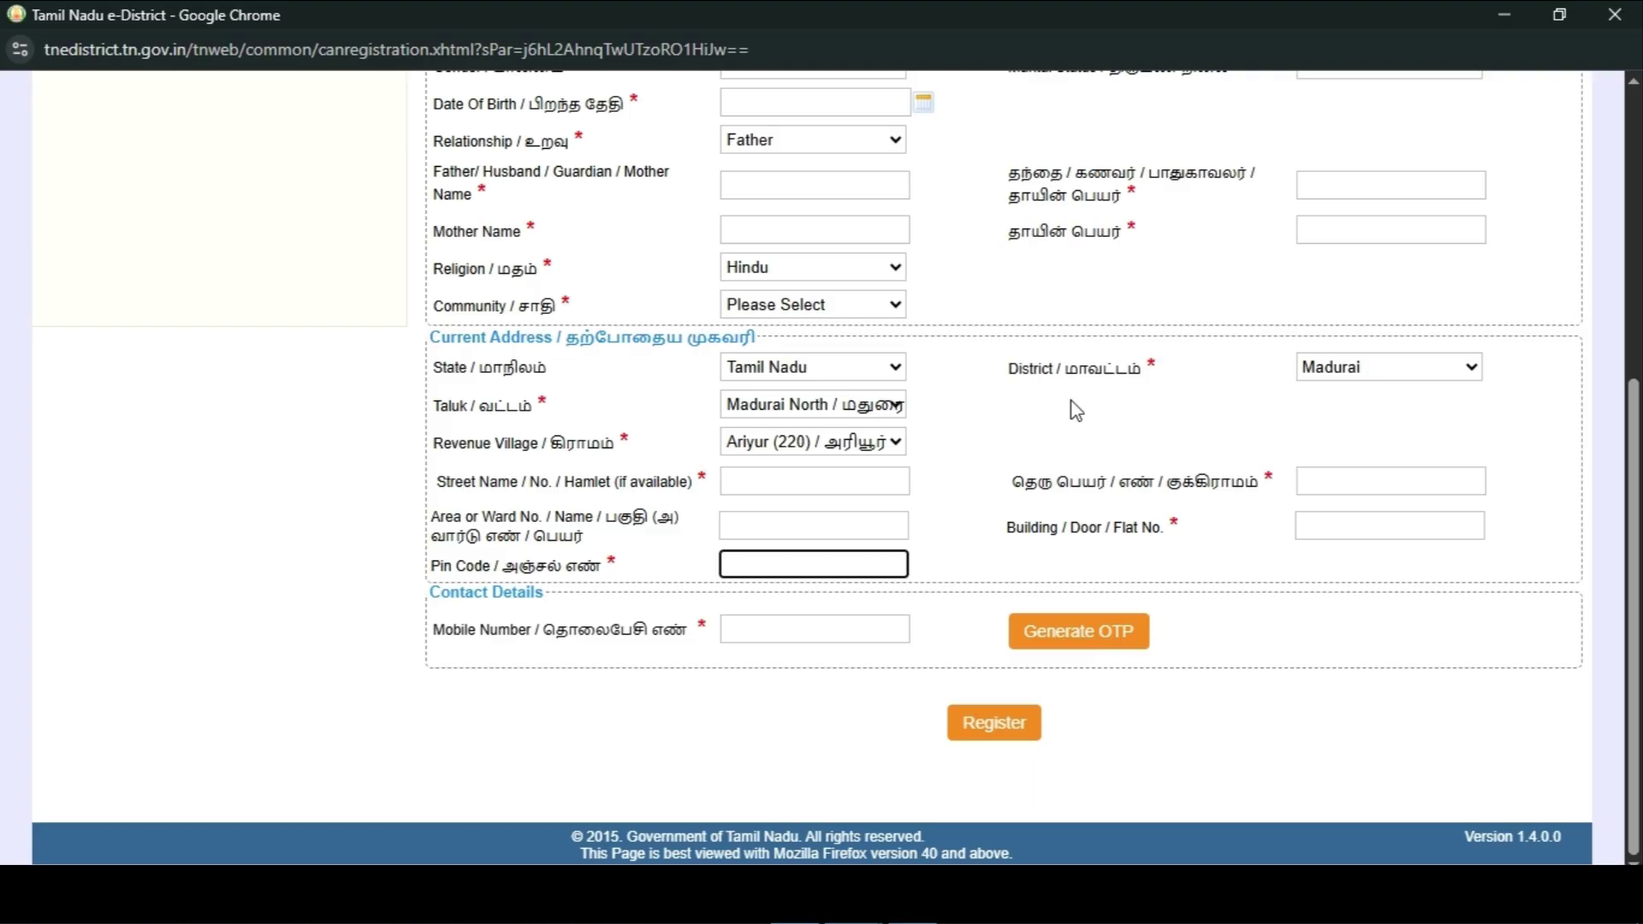
{"action": "scroll", "coordinate": [1076, 410], "scroll_direction": "up", "scroll_amount": 6}
{"action": "scroll", "coordinate": [1075, 402], "scroll_direction": "down", "scroll_amount": 4}
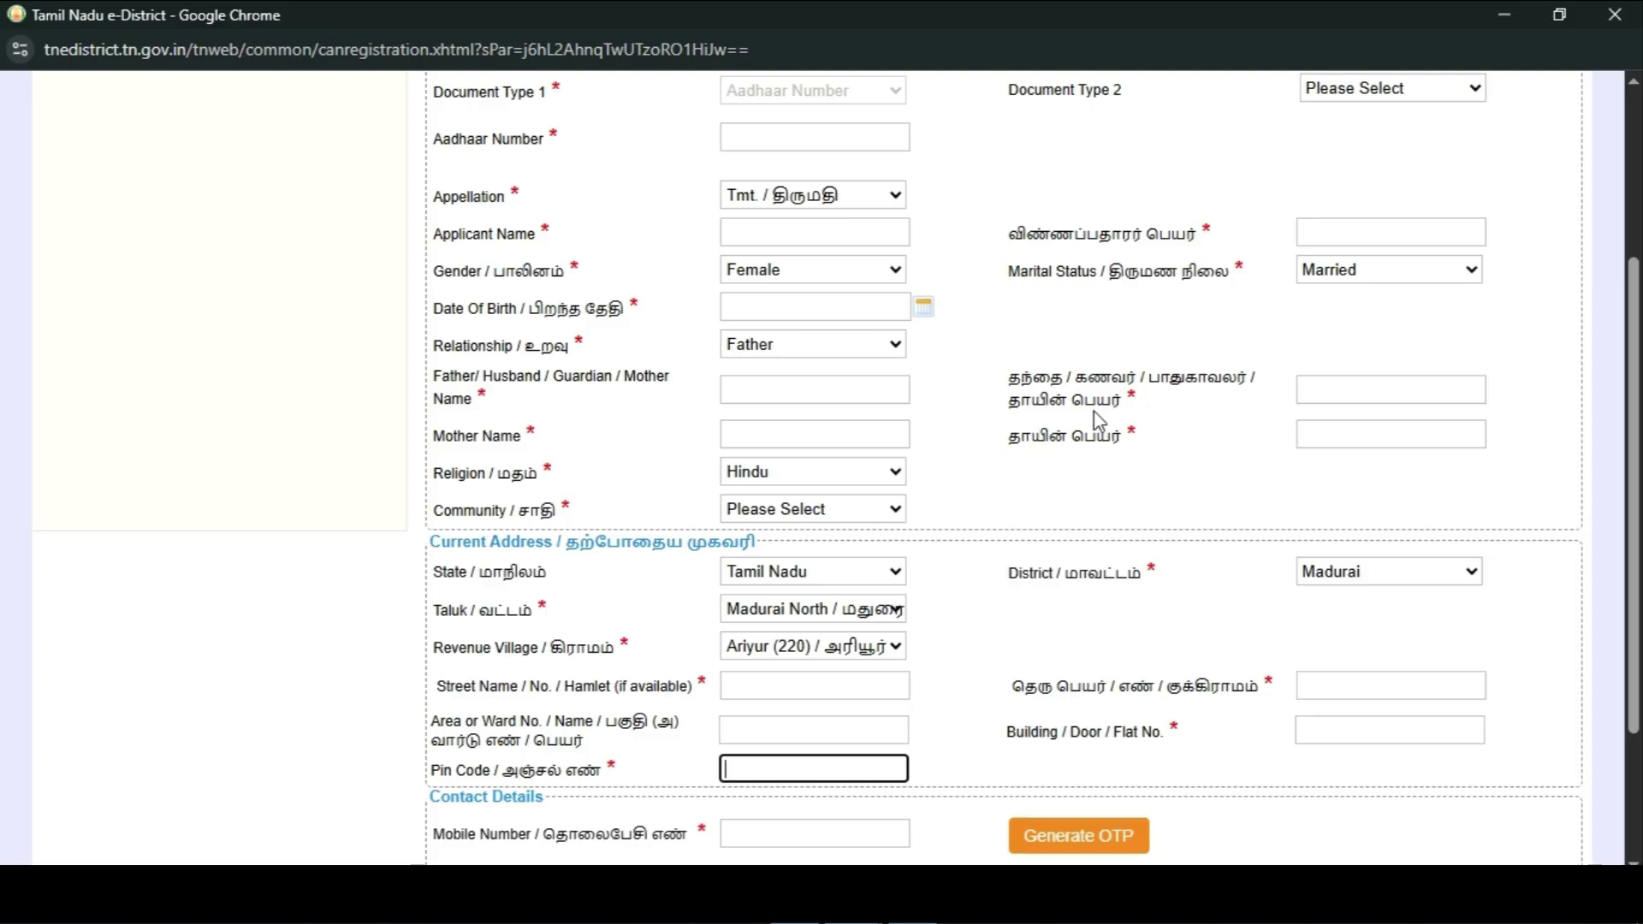
{"action": "scroll", "coordinate": [1091, 376], "scroll_direction": "up", "scroll_amount": 3}
{"action": "scroll", "coordinate": [1092, 343], "scroll_direction": "down", "scroll_amount": 6}
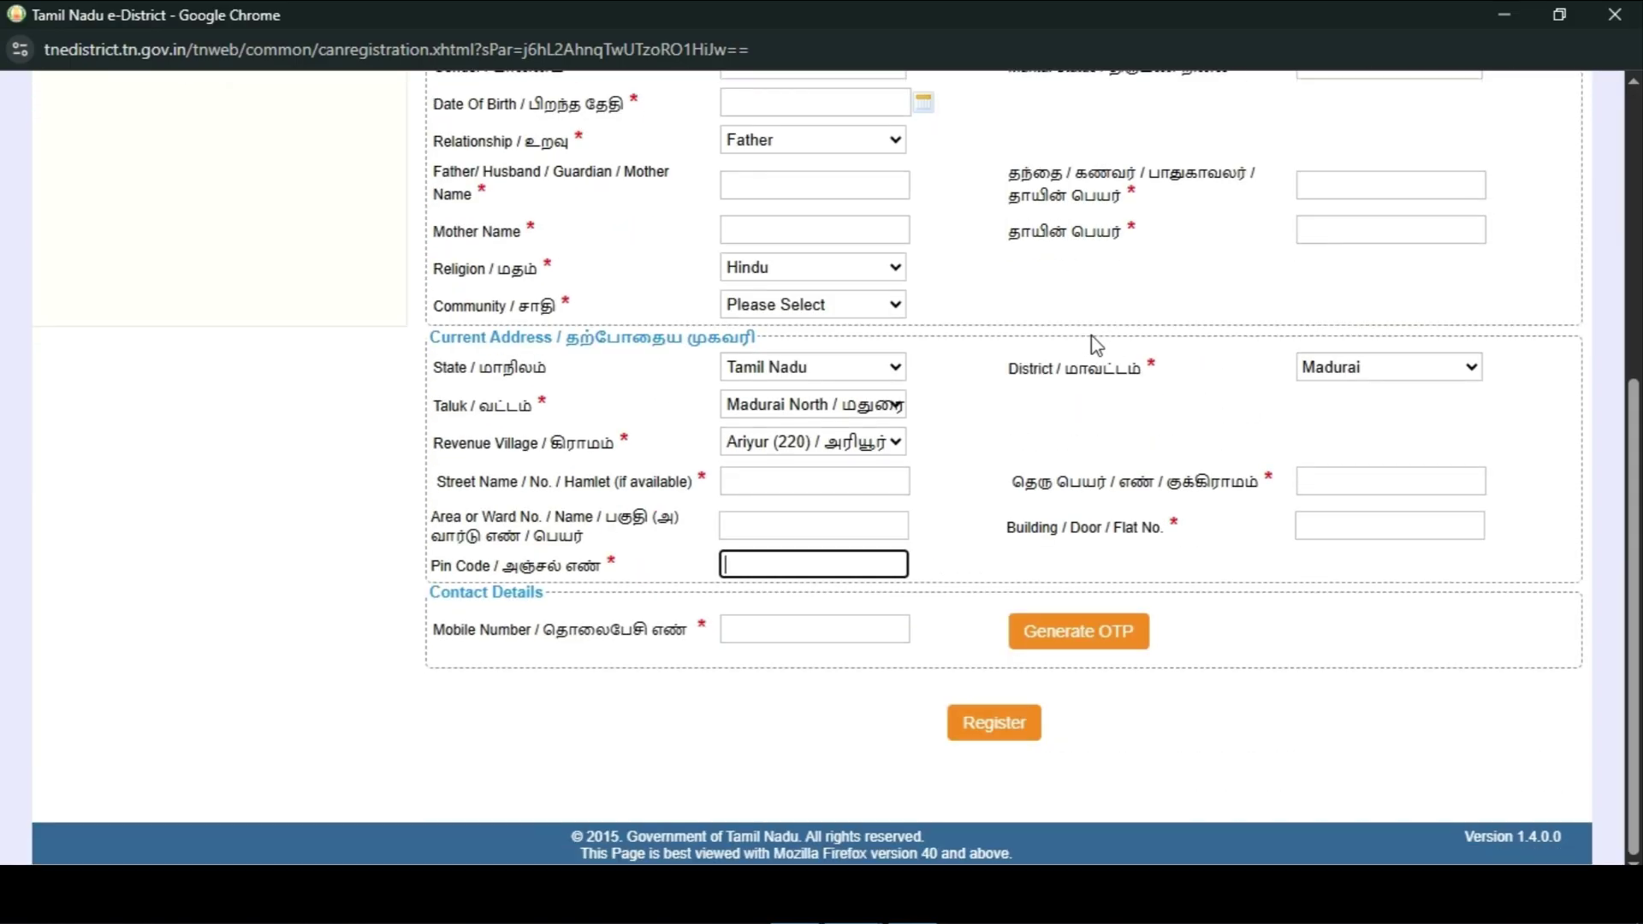
Step: Examine the mobile number field in the contact details
{"action": "left_click", "coordinate": [770, 631]}
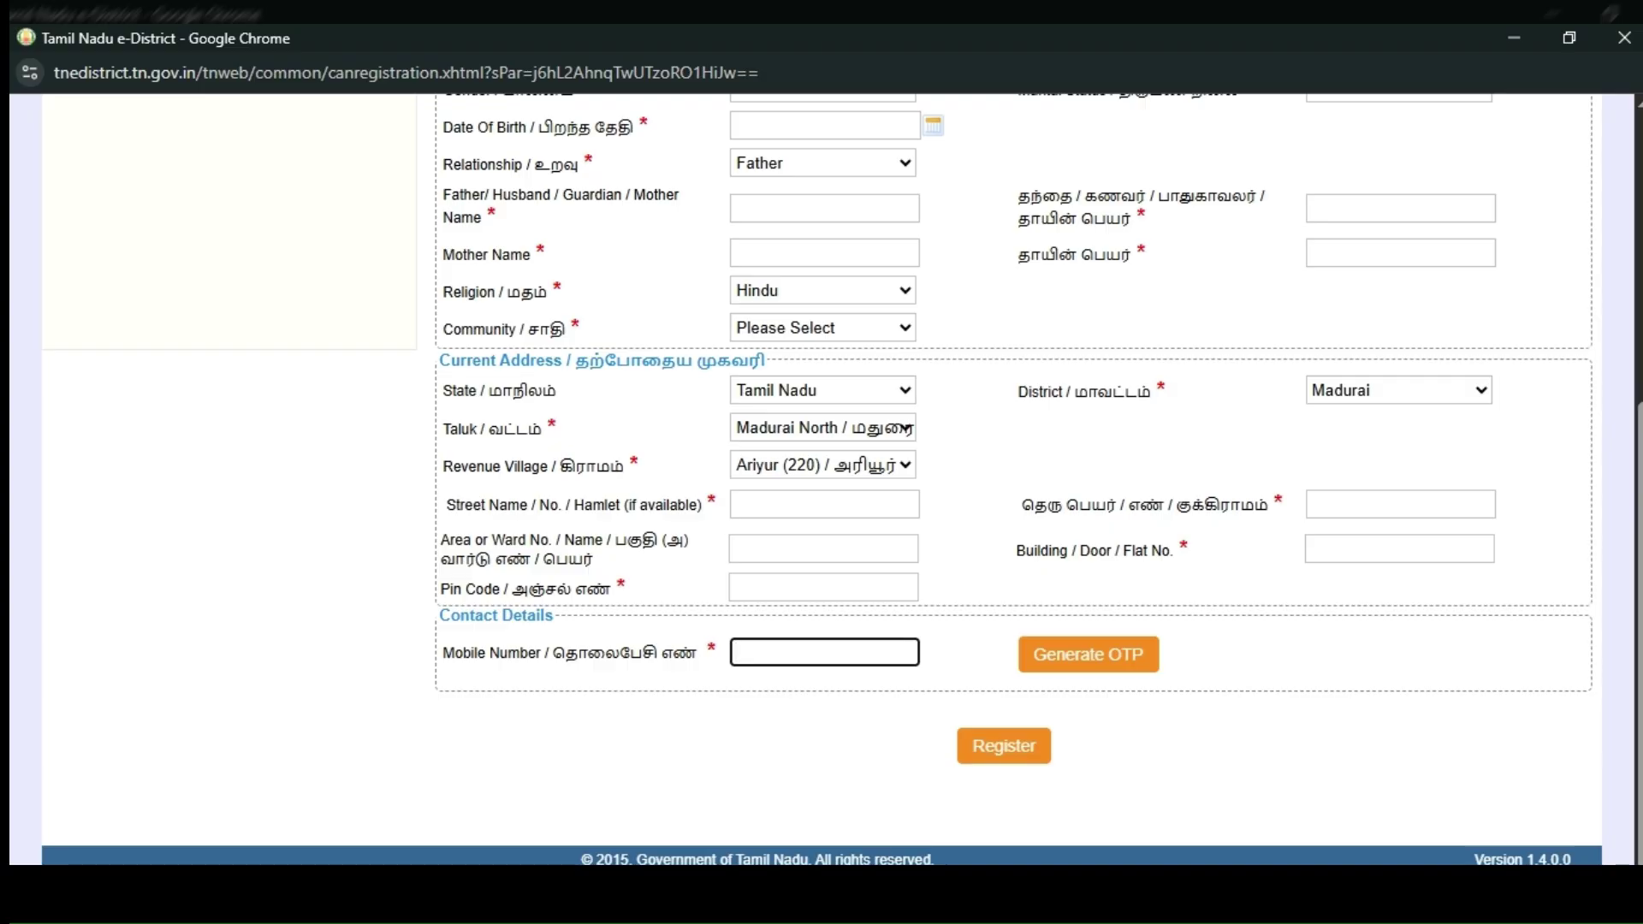
{"action": "key", "text": "shift+Tab"}
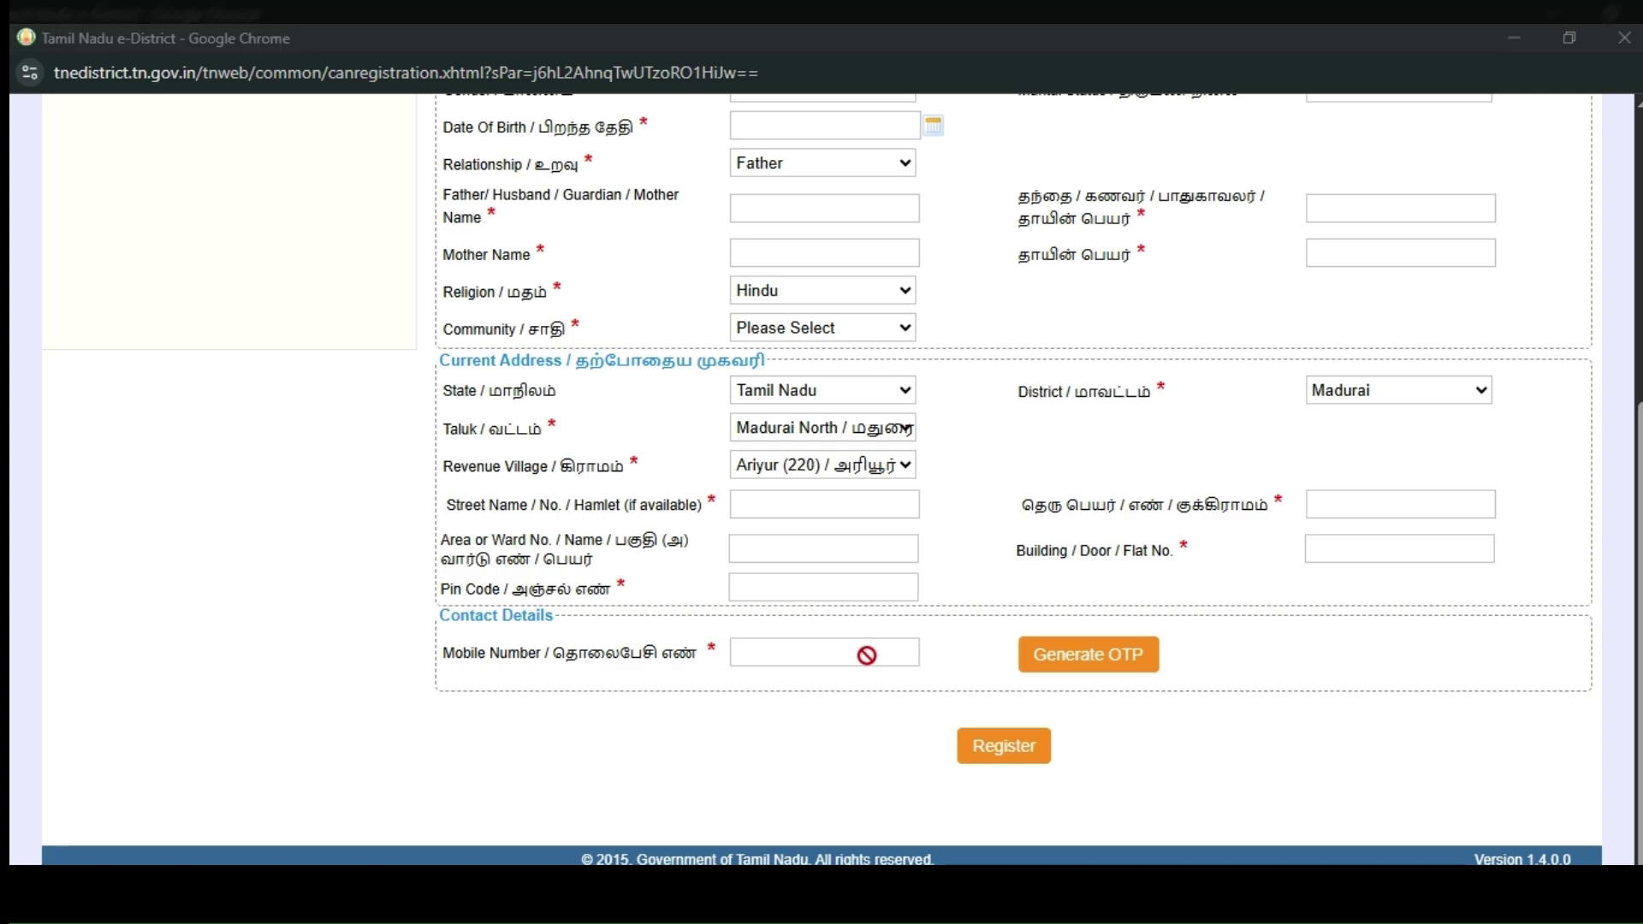
{"action": "left_click", "coordinate": [756, 622]}
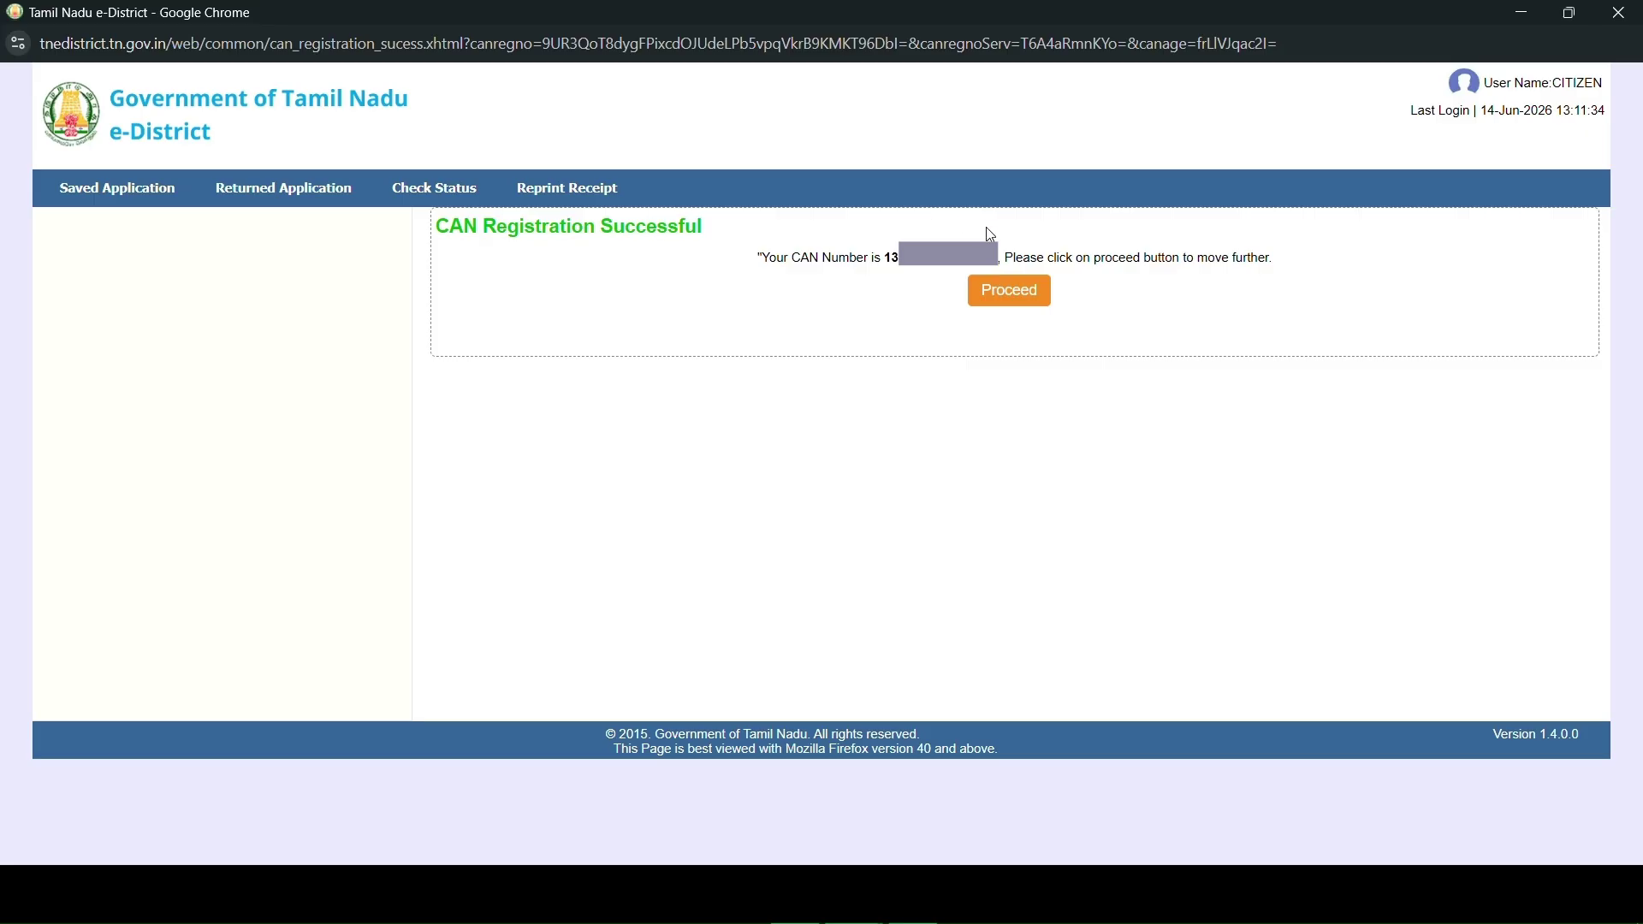
Step: Highlight the issued CAN number on the registration success page
{"action": "double_click", "coordinate": [885, 258]}
{"action": "left_click", "coordinate": [1005, 308]}
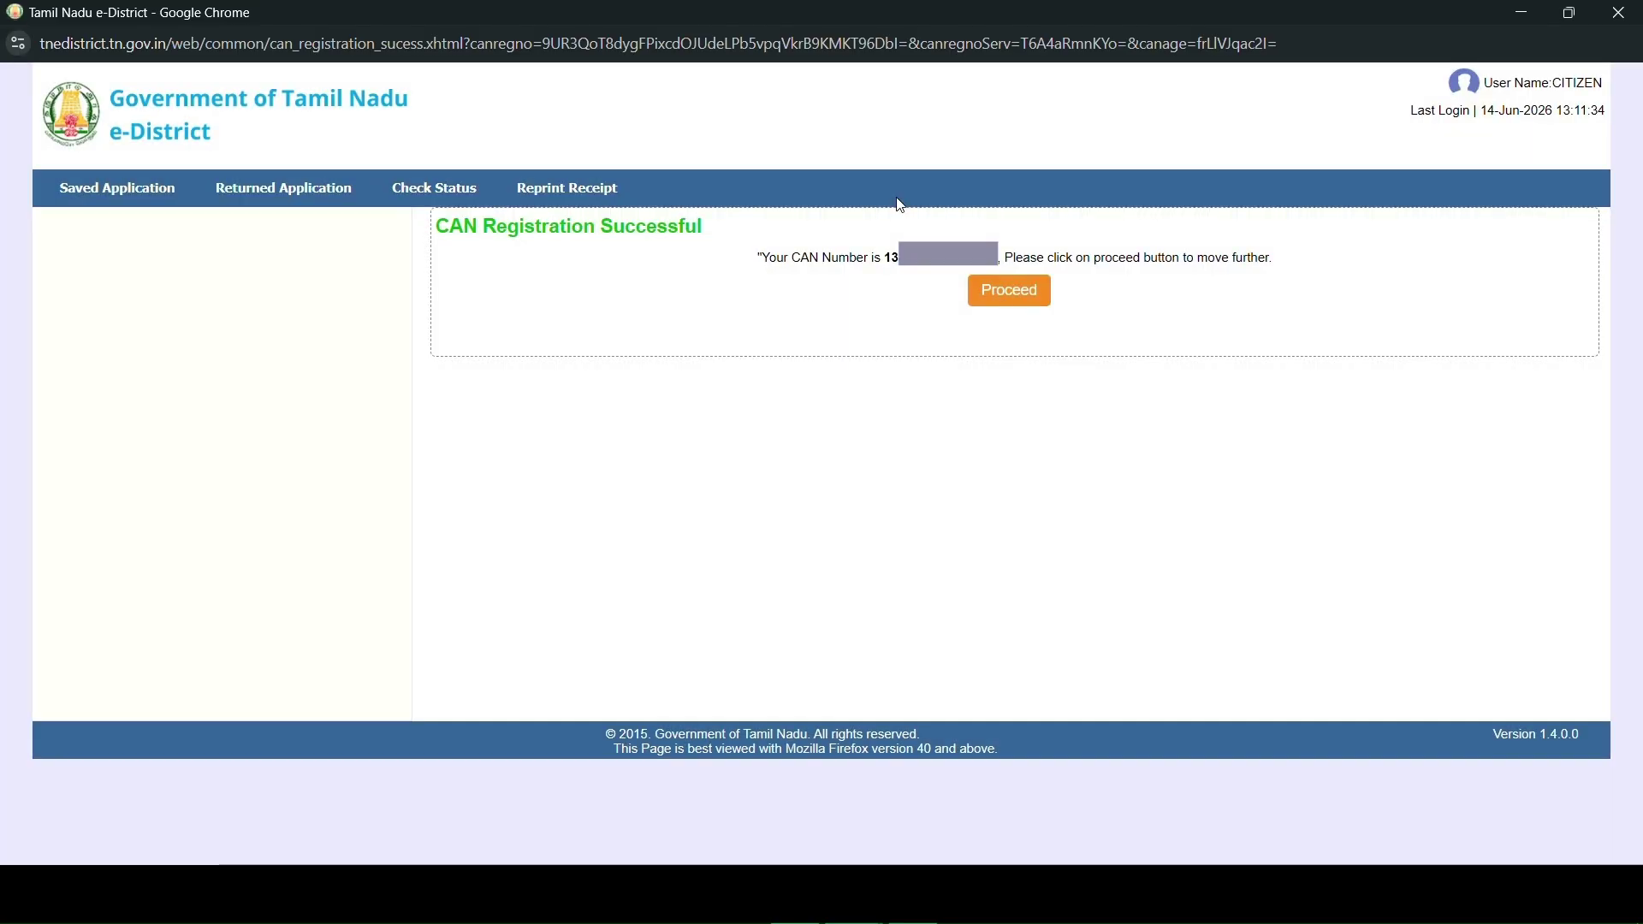
{"action": "double_click", "coordinate": [887, 259]}
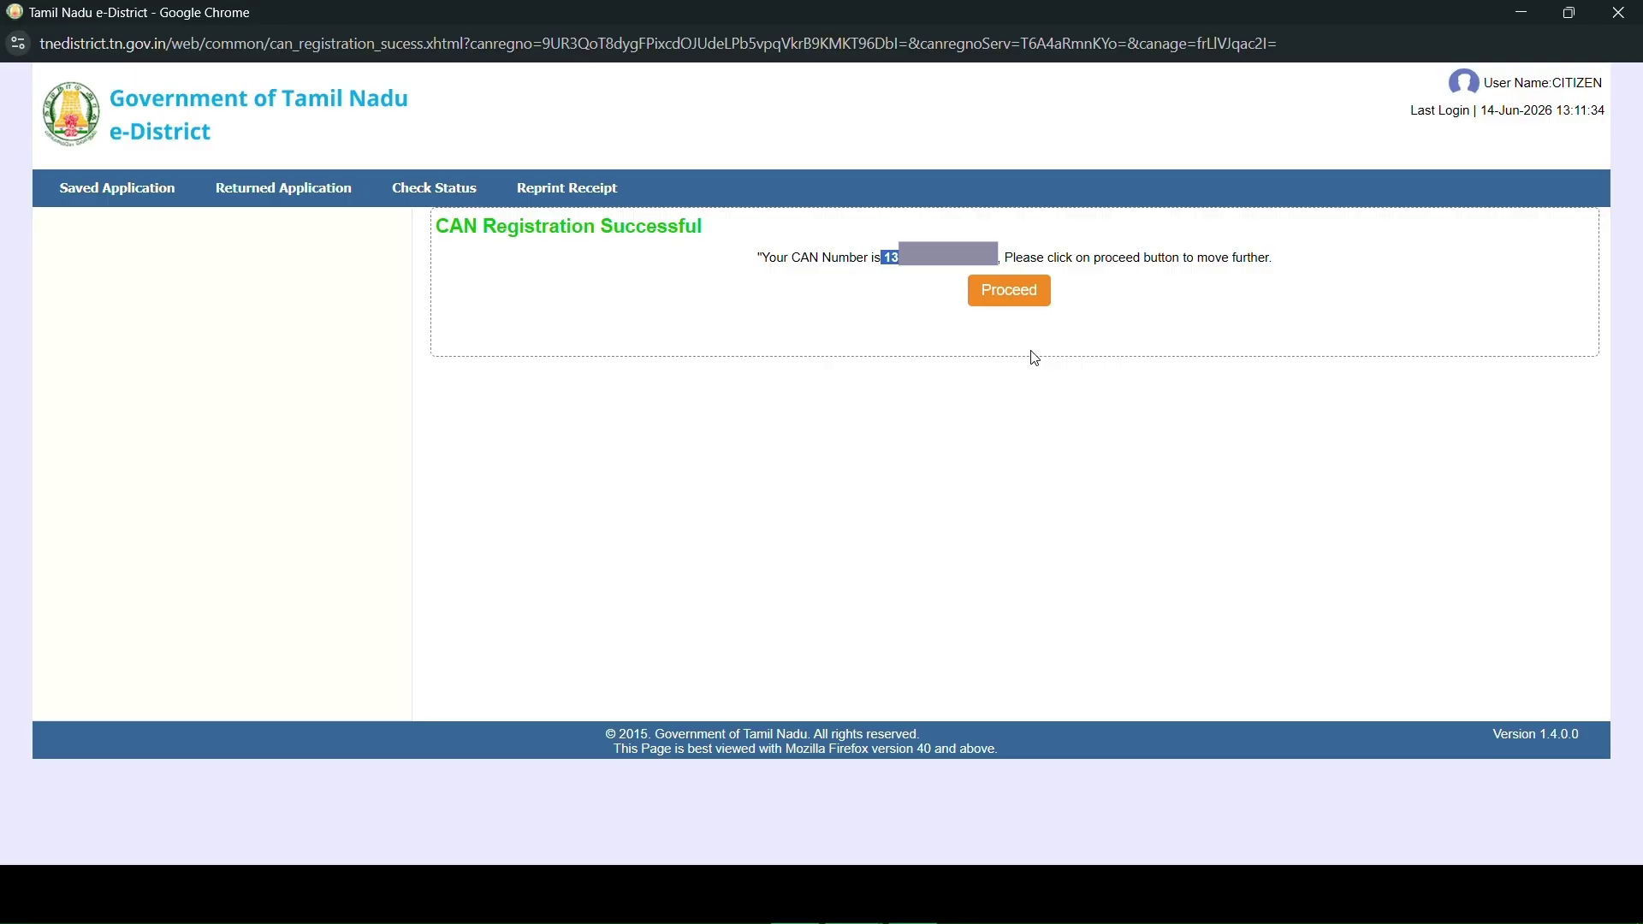
{"action": "left_click", "coordinate": [1003, 306]}
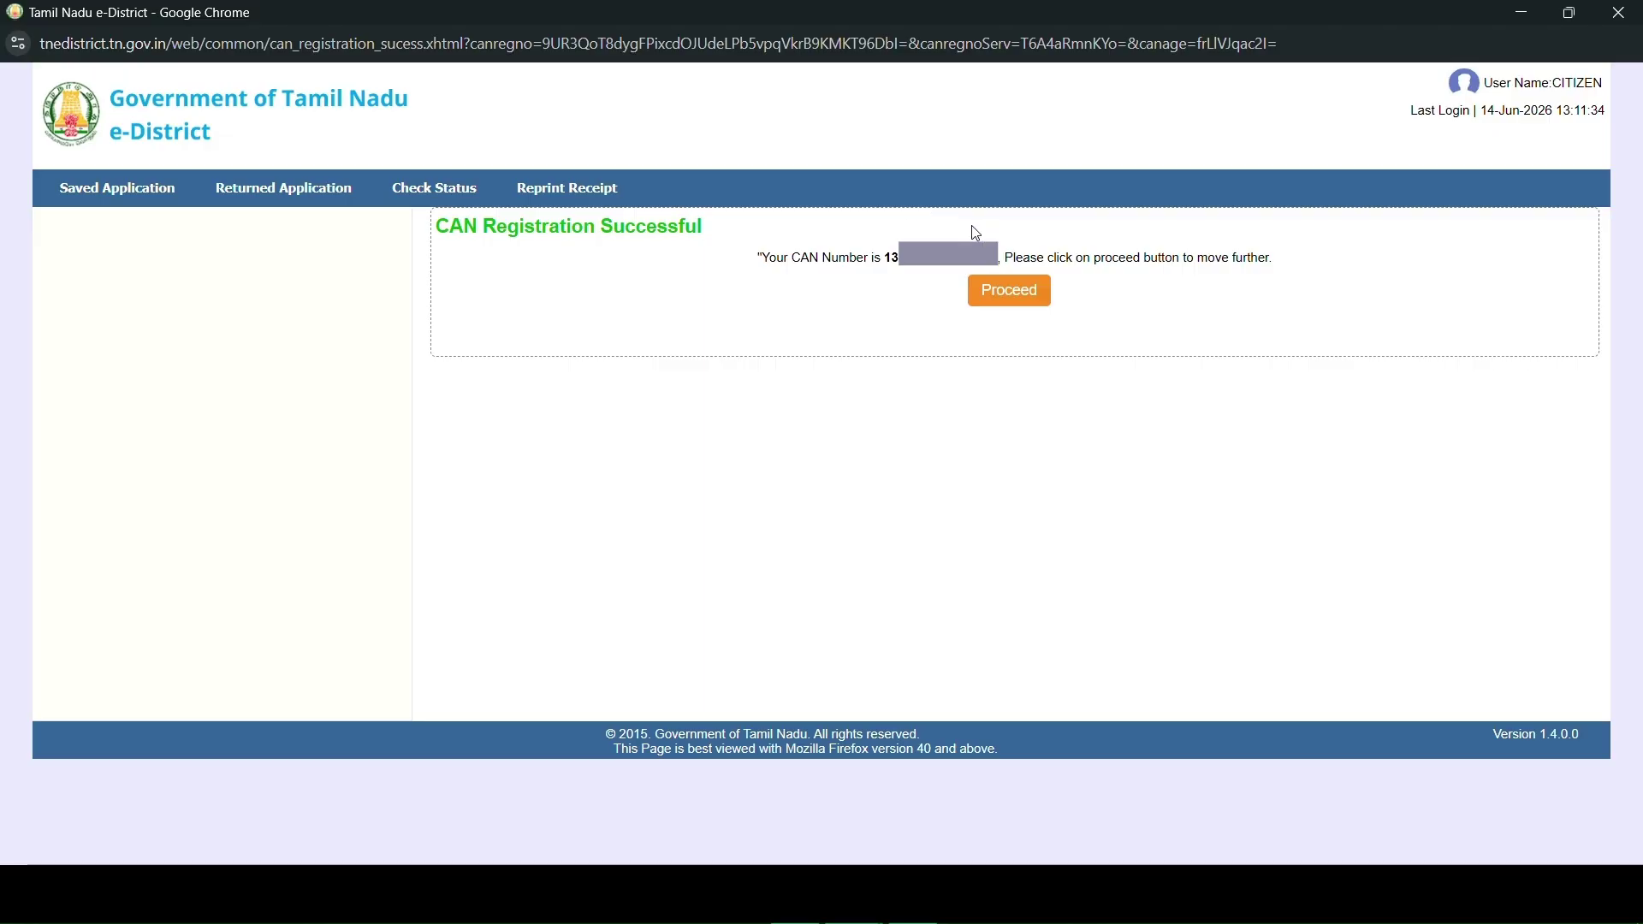
{"action": "left_click_drag", "start_coordinate": [885, 257], "coordinate": [949, 257]}
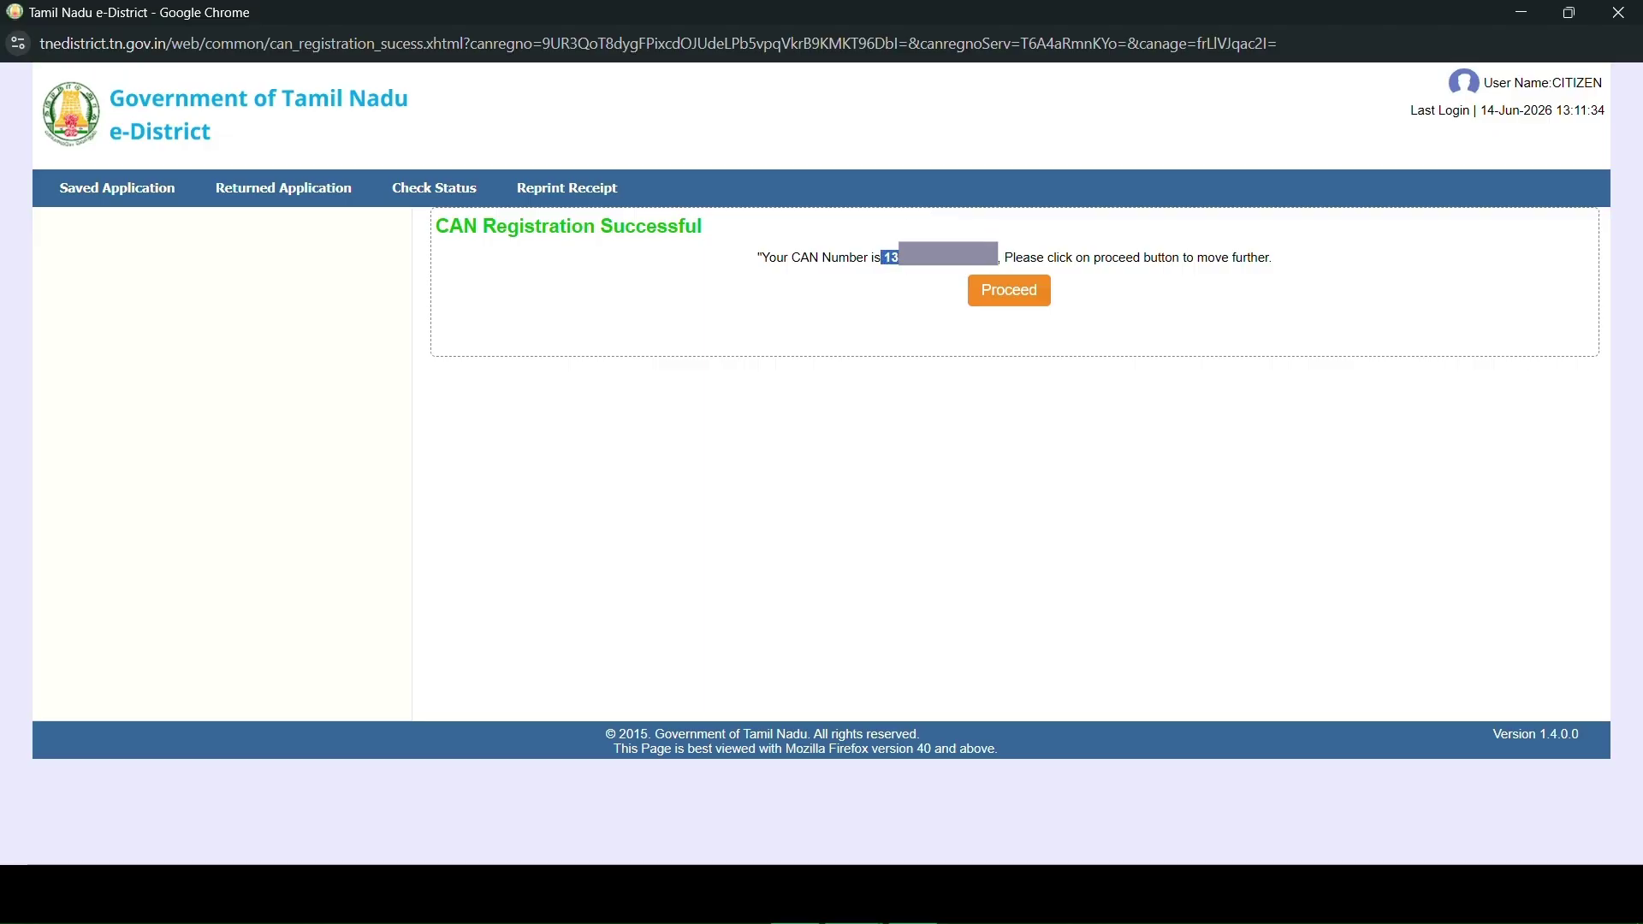